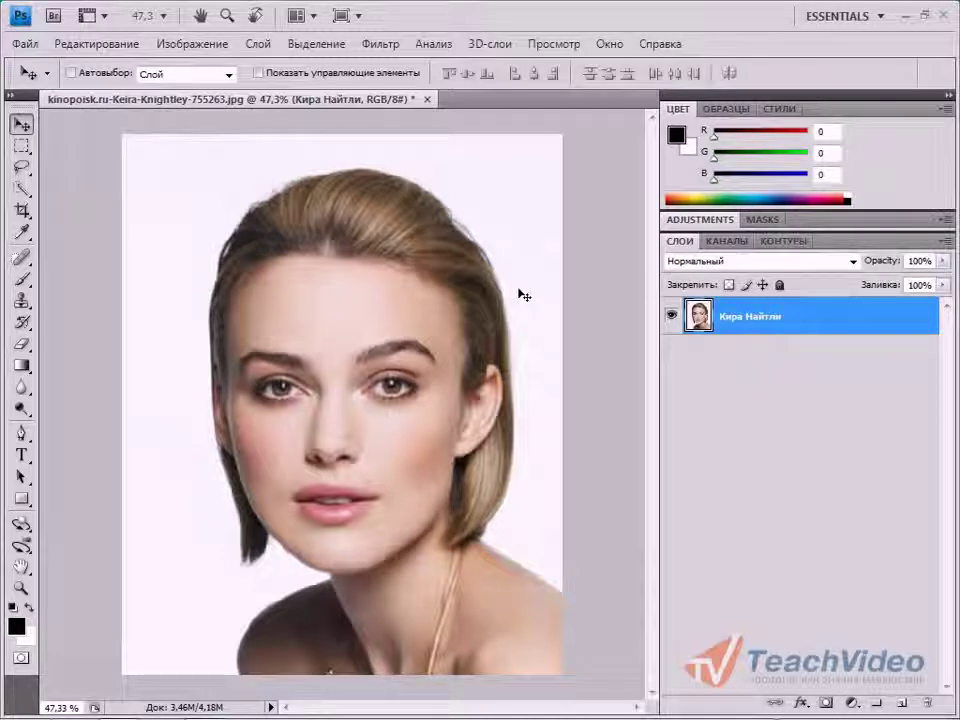
Step: Outline the nose from the bridge to below the nostrils with the Lasso and copy it to a new layer
left_click(22, 168)
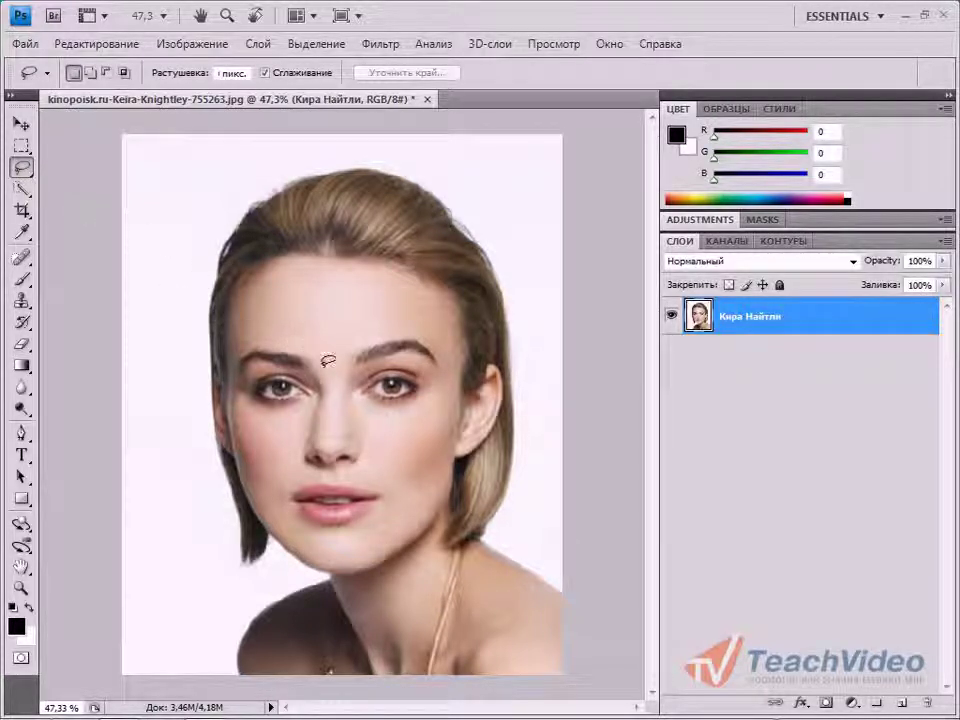
mouse_move(321, 372)
left_mouse_down()
mouse_move(356, 367)
mouse_move(366, 452)
mouse_move(347, 473)
mouse_move(308, 460)
mouse_move(304, 425)
mouse_move(322, 373)
left_mouse_up()
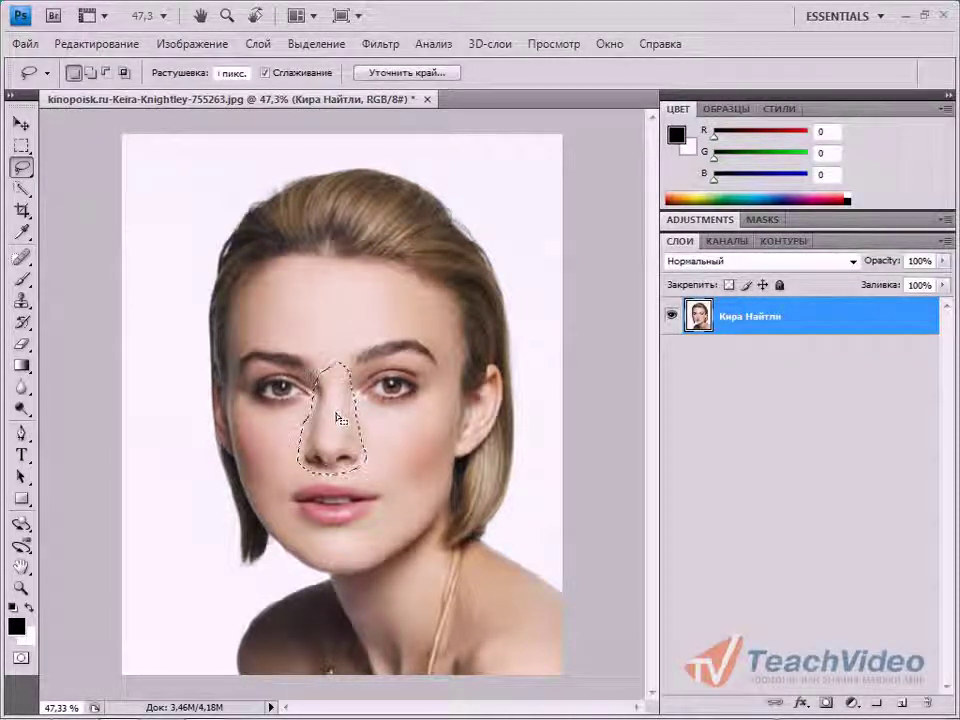
right_click(336, 412)
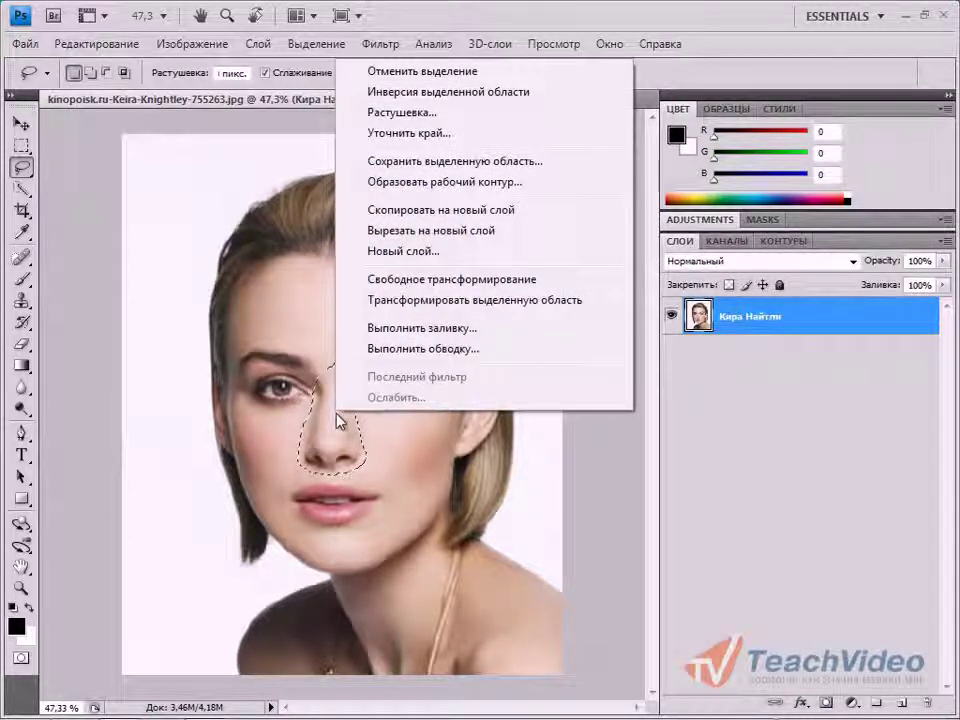
left_click(433, 212)
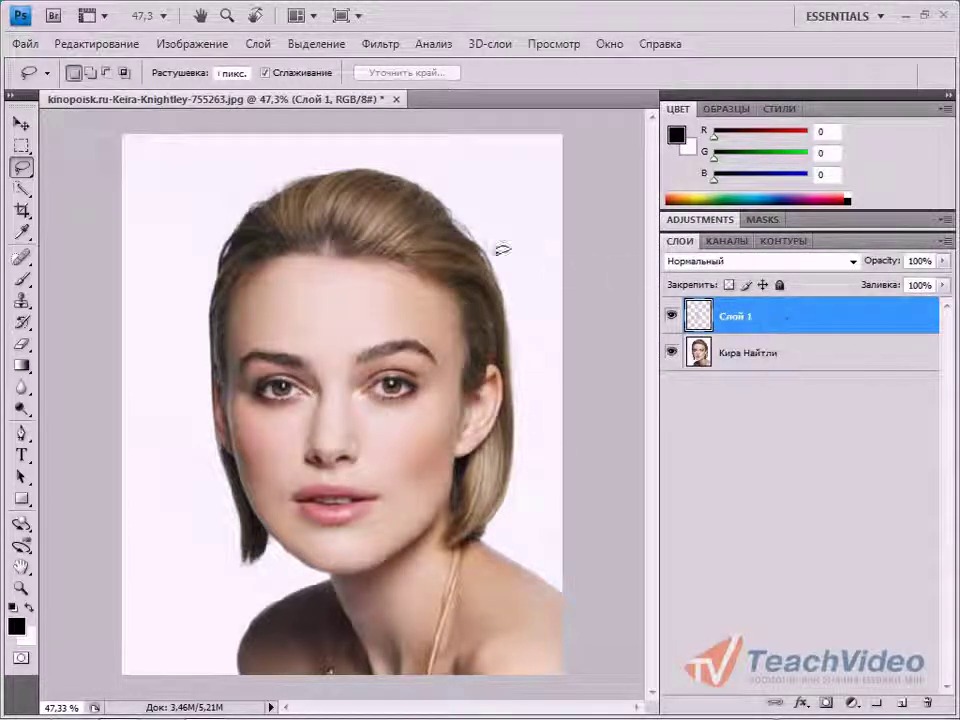
Step: Warp the copied nose layer with the Warp transform to broaden and reshape the nose
left_click(95, 46)
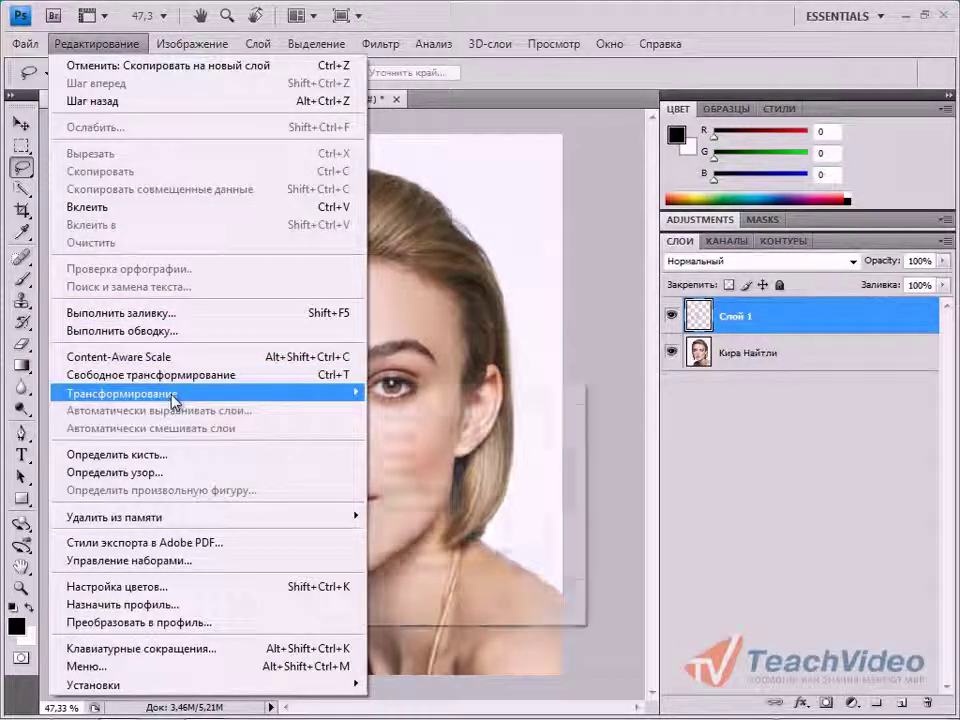
mouse_move(176, 396)
left_click(452, 508)
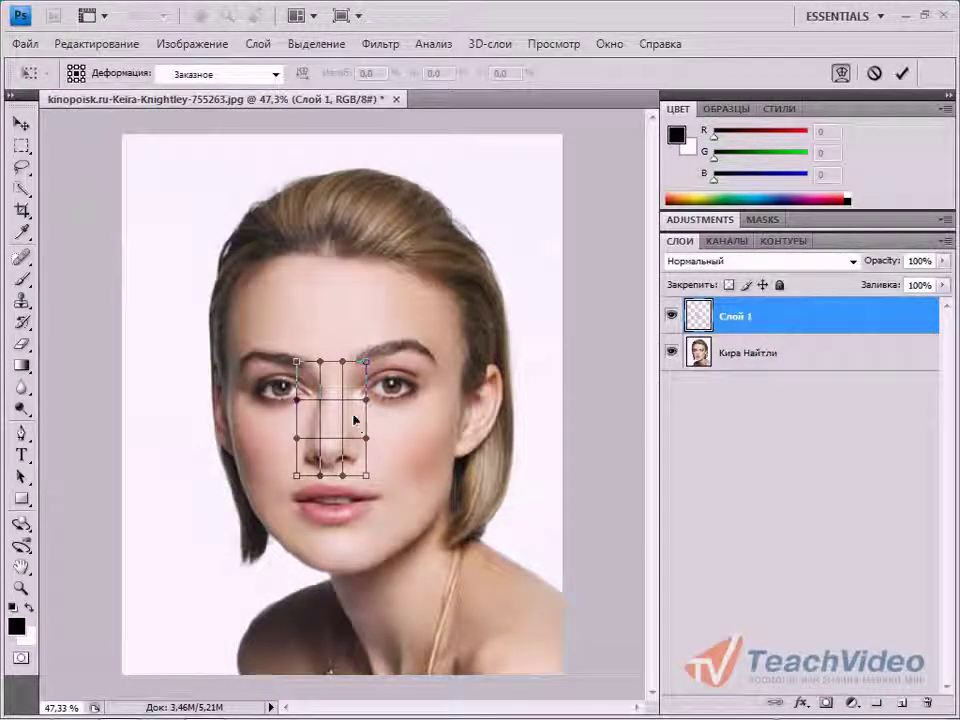
left_click_drag(354, 420, 310, 390)
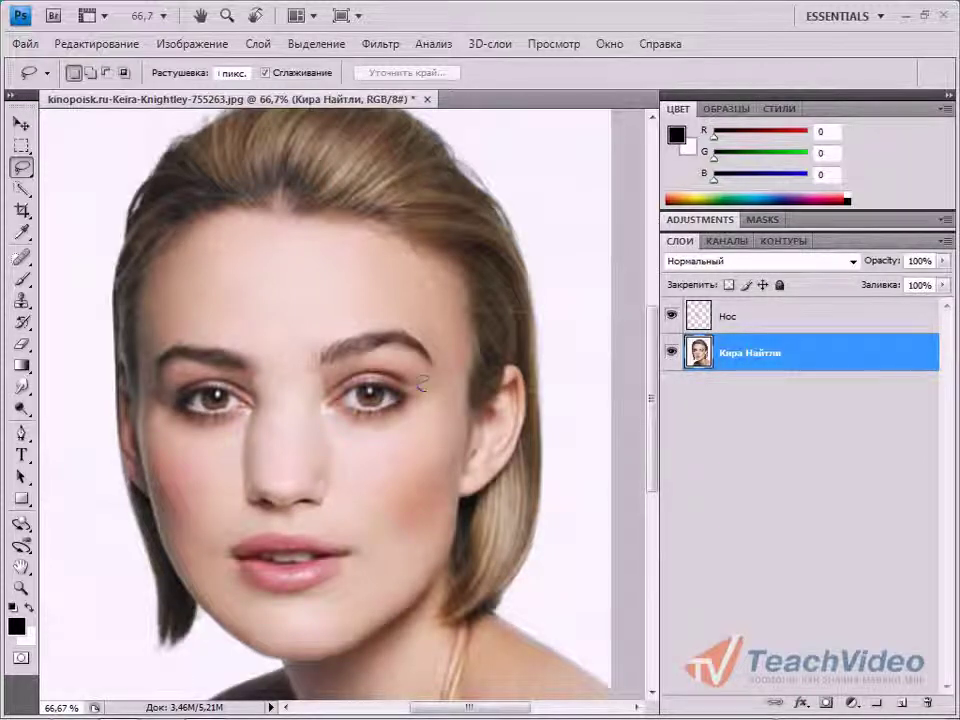
Step: On the original portrait layer, lasso the eye nearest the visible ear and copy it to a new layer
mouse_move(396, 356)
left_mouse_down()
mouse_move(310, 390)
mouse_move(318, 412)
mouse_move(357, 421)
left_mouse_up()
left_click_drag(425, 406, 412, 398)
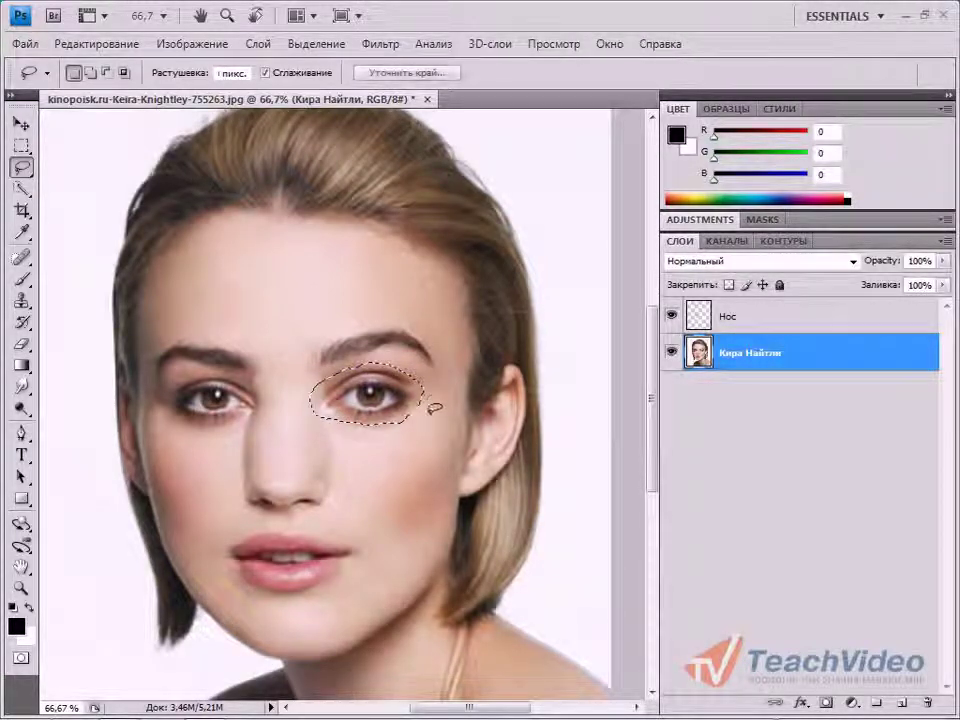
right_click(380, 400)
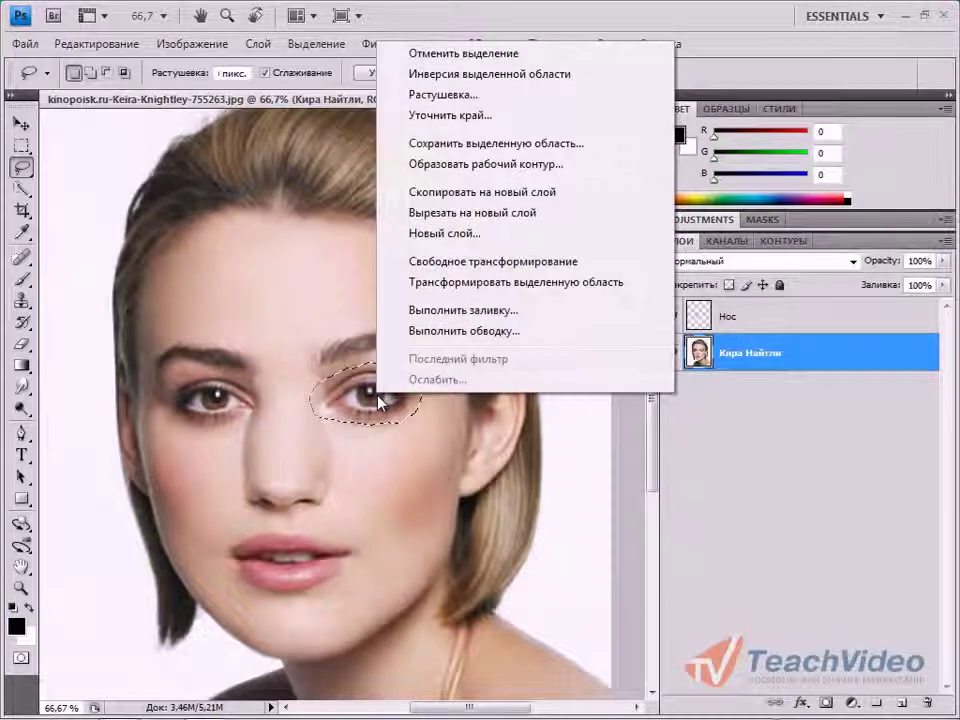
left_click(476, 190)
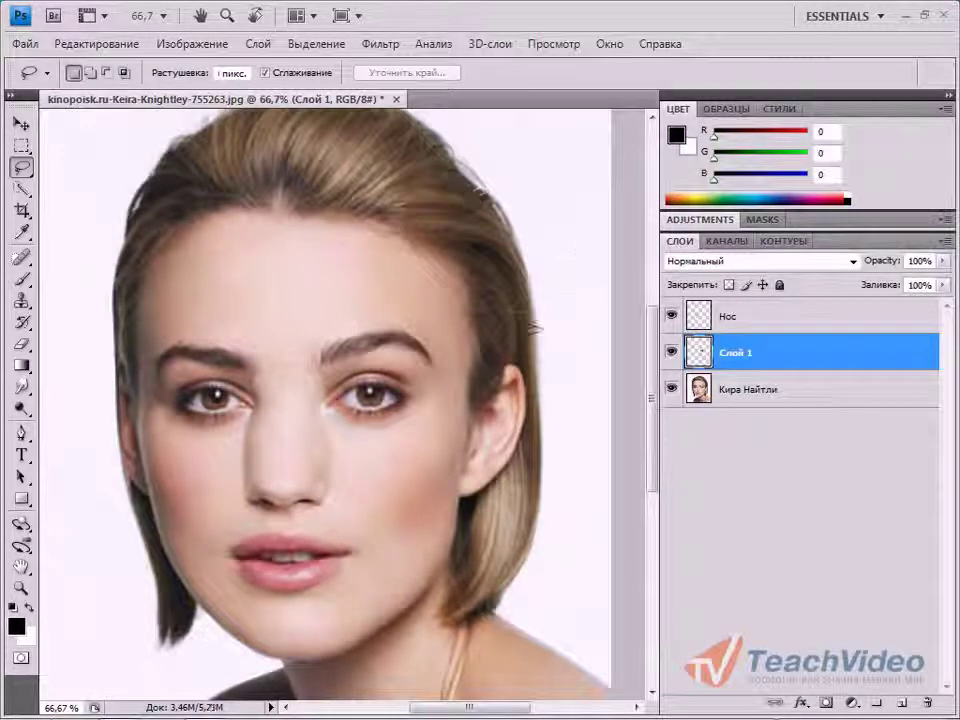
Step: Enlarge the copied eye proportionally to about 119% with Free Transform and apply it
right_click(375, 398)
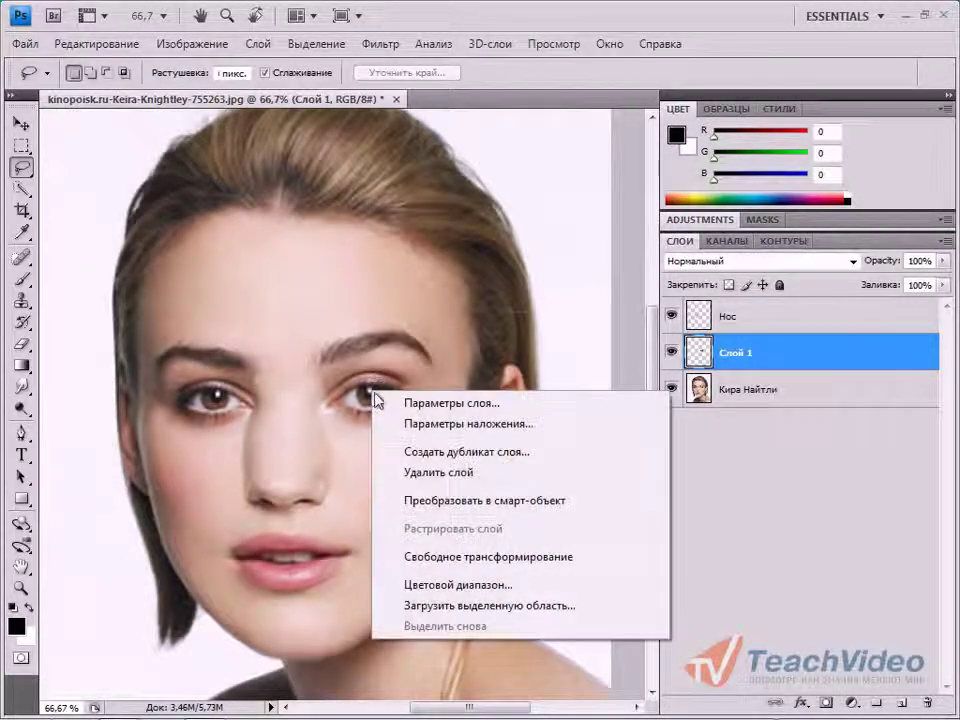
left_click(440, 556)
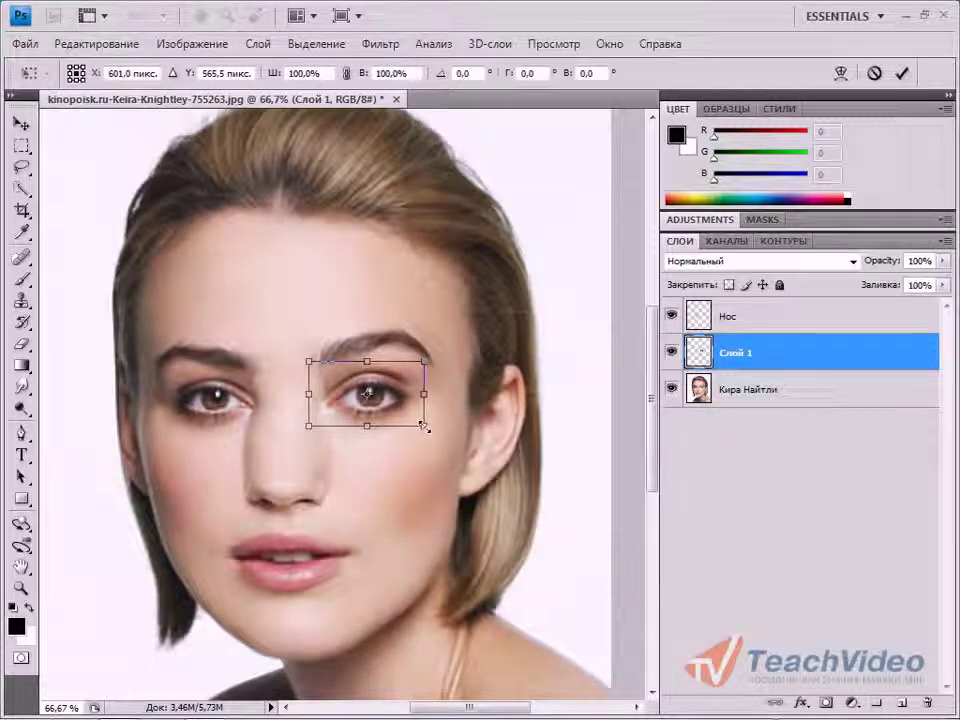
left_click_drag(424, 427, 448, 441)
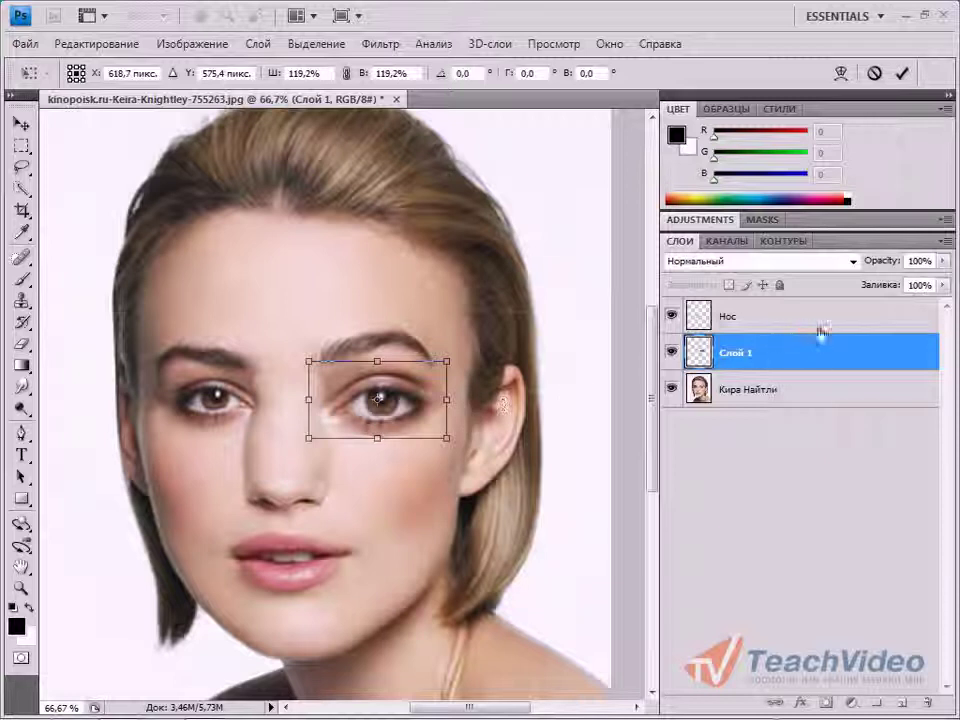
left_click(902, 74)
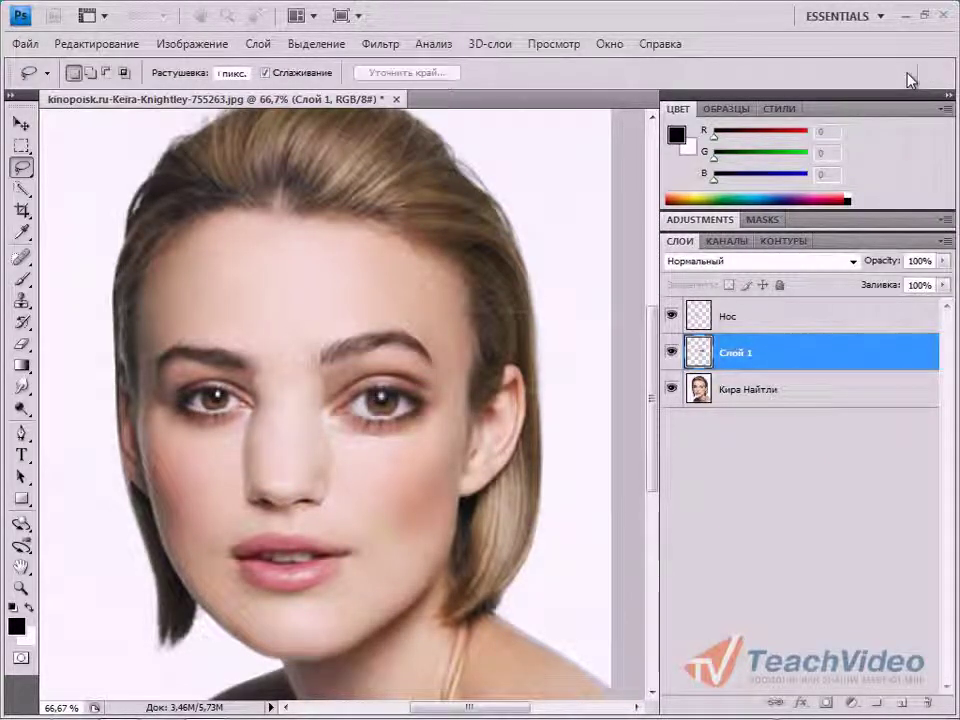
Step: Lower the eye layer's opacity to about 52% and move the enlarged eye so its pupil lines up with the original
left_click(944, 261)
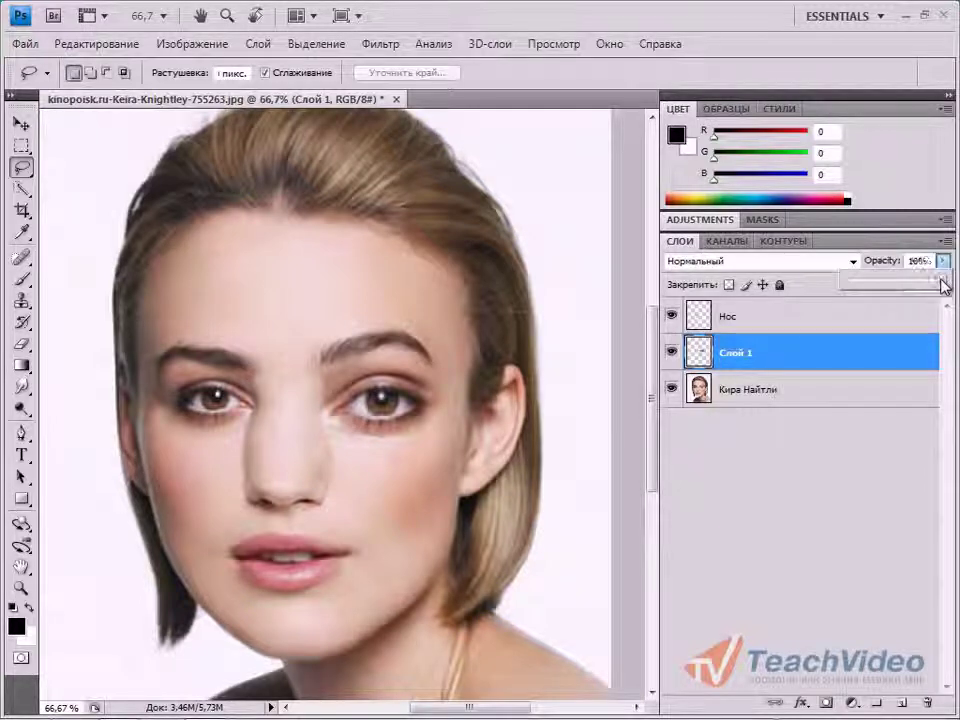
left_click_drag(903, 284, 897, 282)
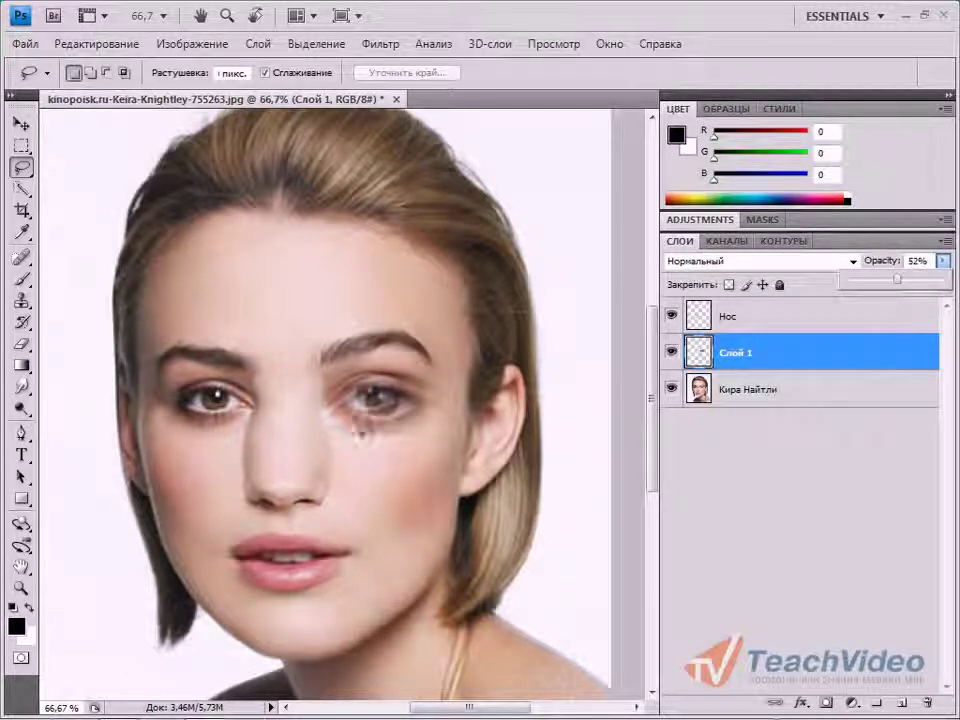
key("ctrl+plus")
key("ctrl+plus")
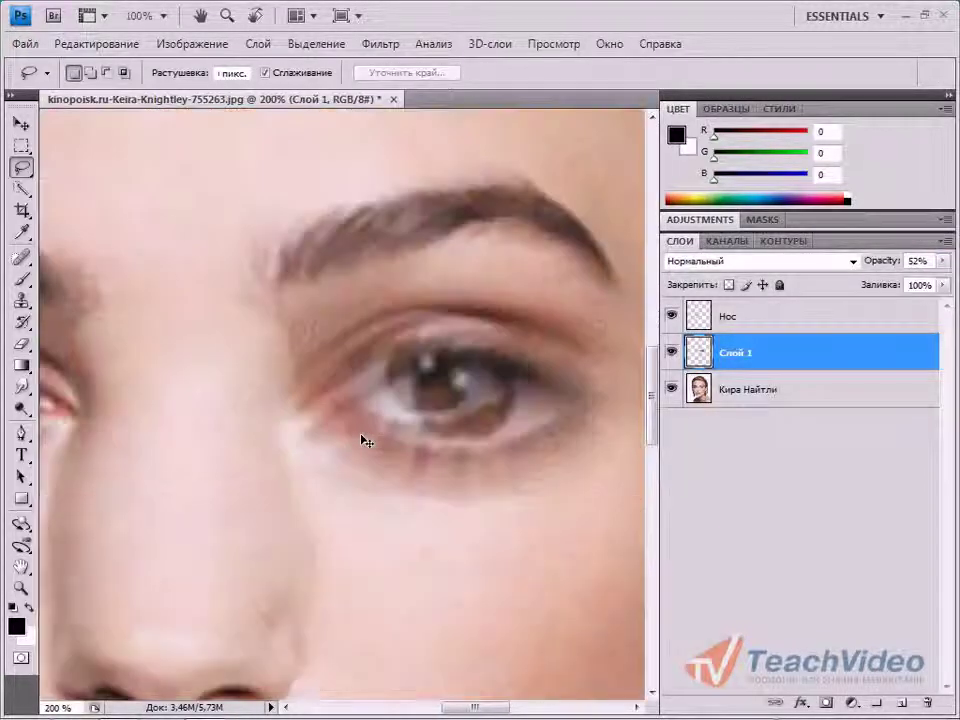
left_click(20, 121)
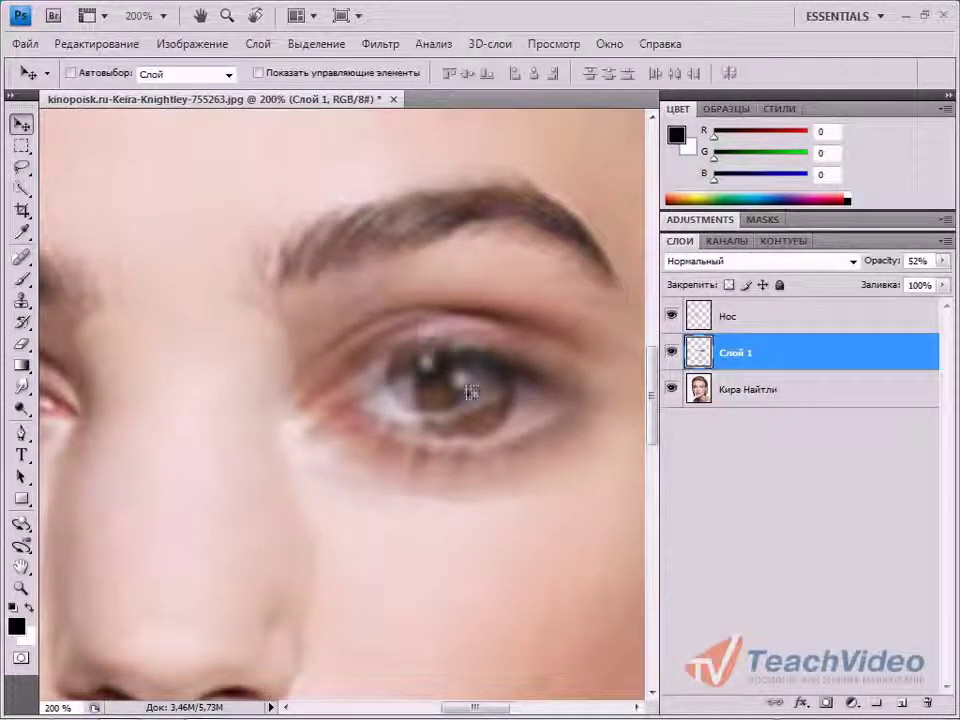
left_click_drag(467, 392, 447, 378)
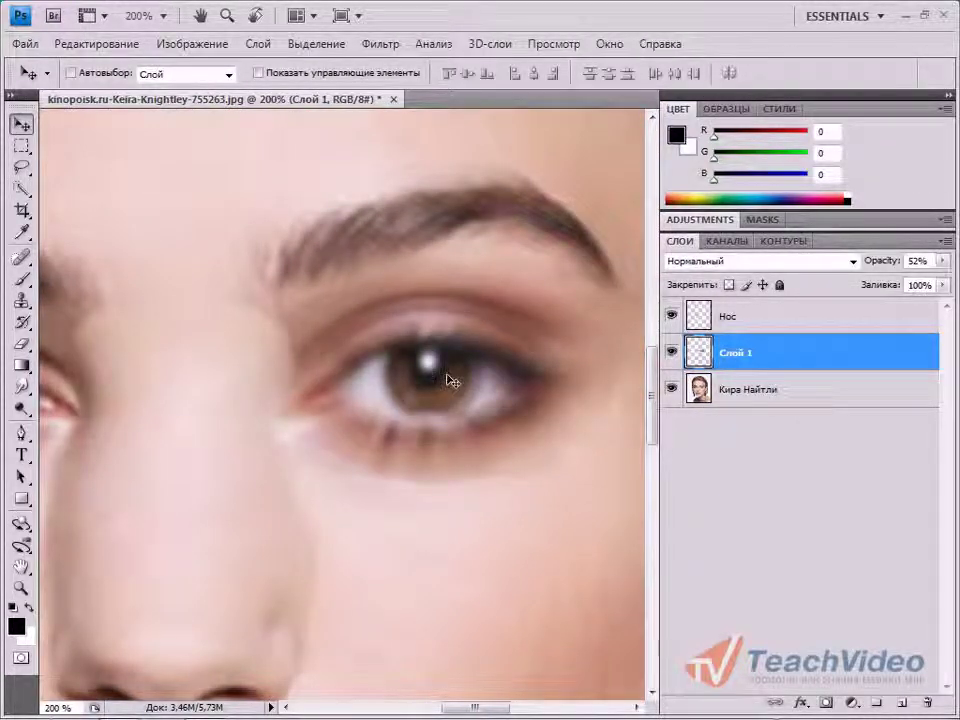
Step: Restore the eye layer's opacity to 100% and place the layer above the Нос layer
left_click(943, 261)
left_click_drag(940, 290, 946, 289)
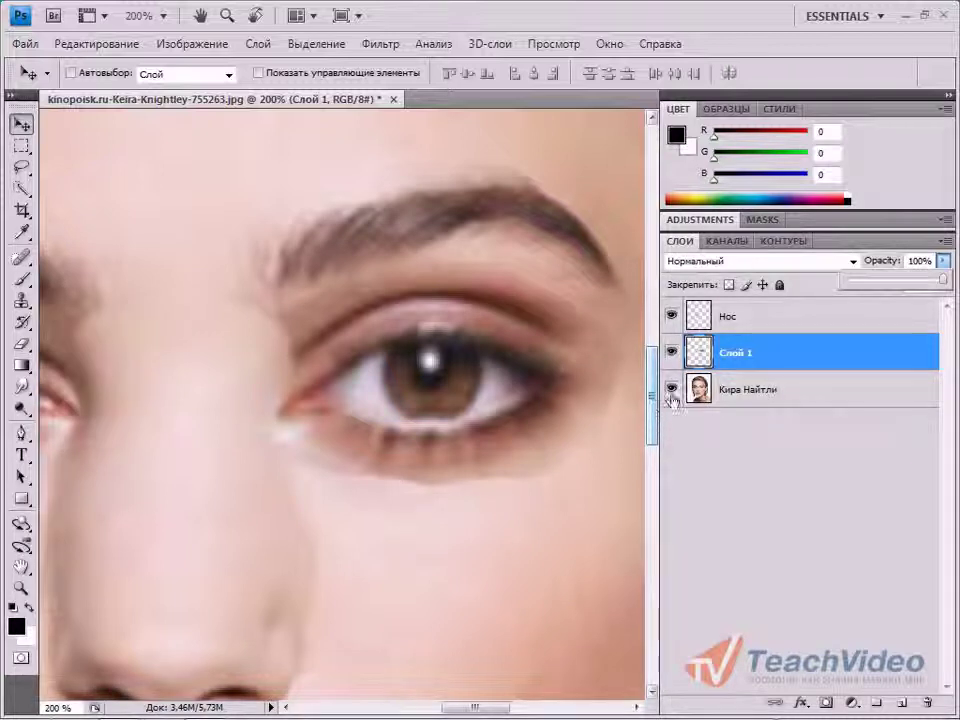
left_click_drag(806, 360, 807, 314)
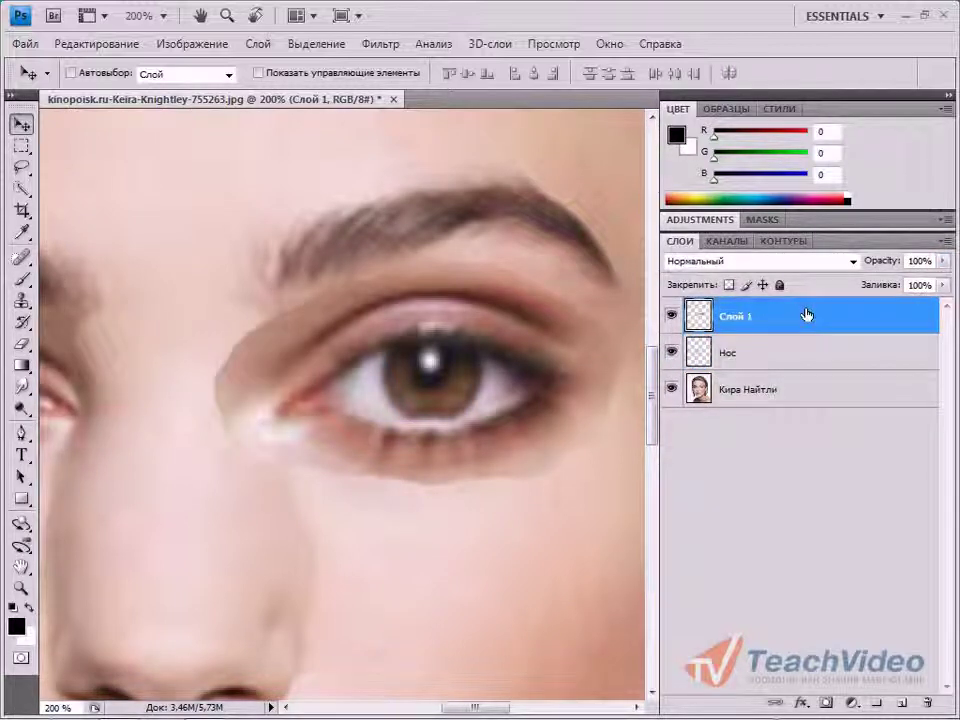
Step: Add a layer mask to the eye layer and brush black along the eye patch's visible edge to blend it
left_click(826, 704)
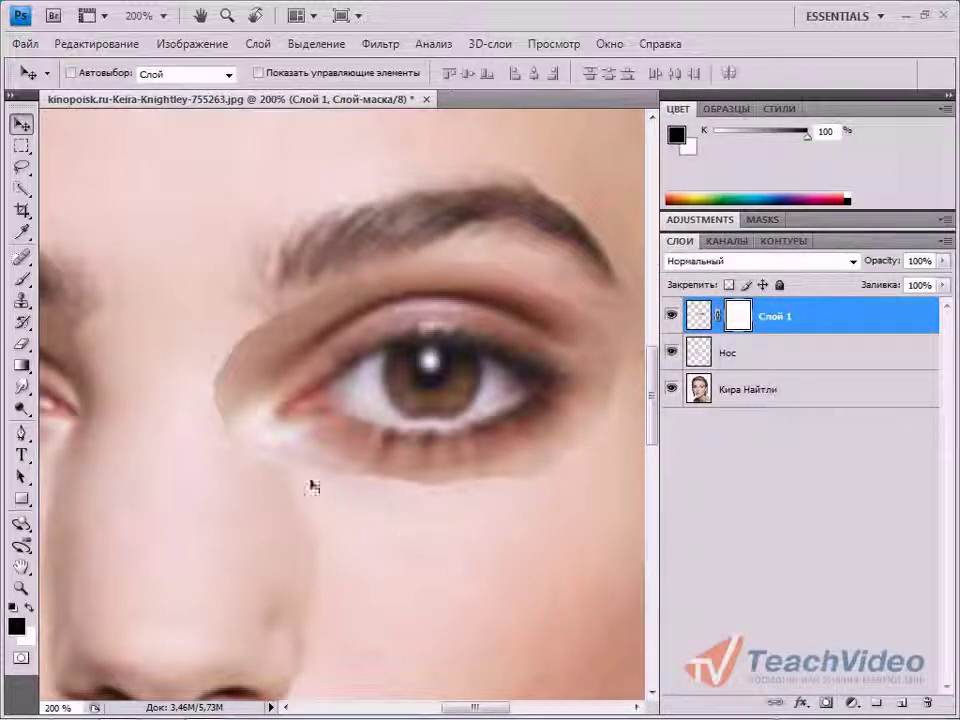
key("b")
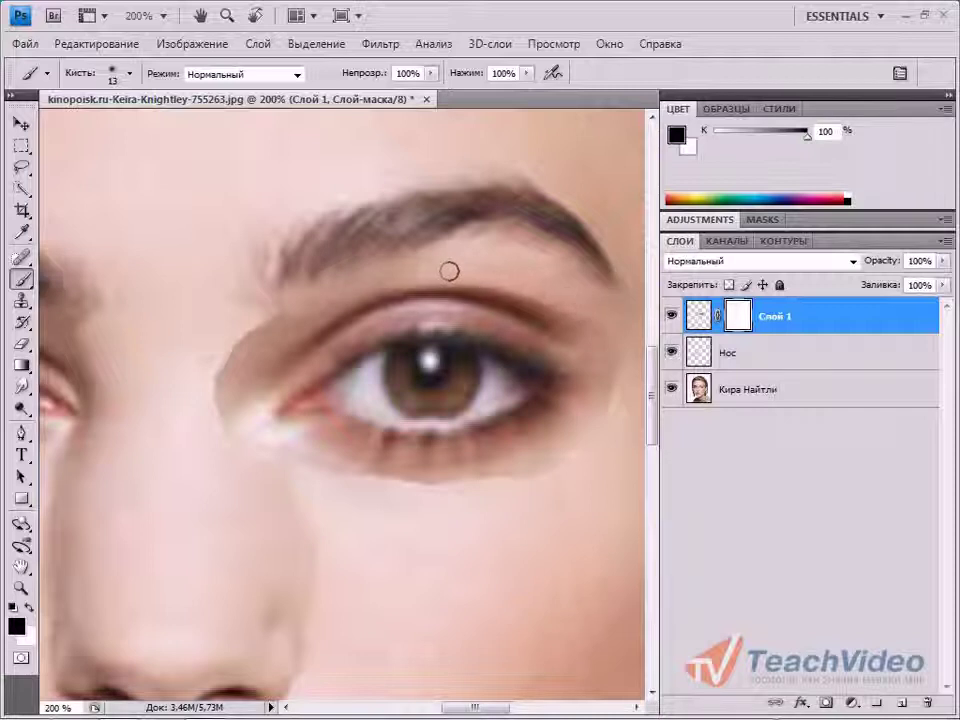
mouse_move(296, 306)
left_mouse_down()
mouse_move(215, 367)
mouse_move(265, 337)
mouse_move(219, 403)
mouse_move(288, 331)
mouse_move(217, 403)
mouse_move(290, 314)
mouse_move(208, 389)
mouse_move(287, 315)
mouse_move(226, 390)
mouse_move(283, 333)
mouse_move(325, 320)
mouse_move(238, 395)
mouse_move(283, 346)
mouse_move(209, 434)
mouse_move(234, 394)
mouse_move(230, 432)
left_mouse_up()
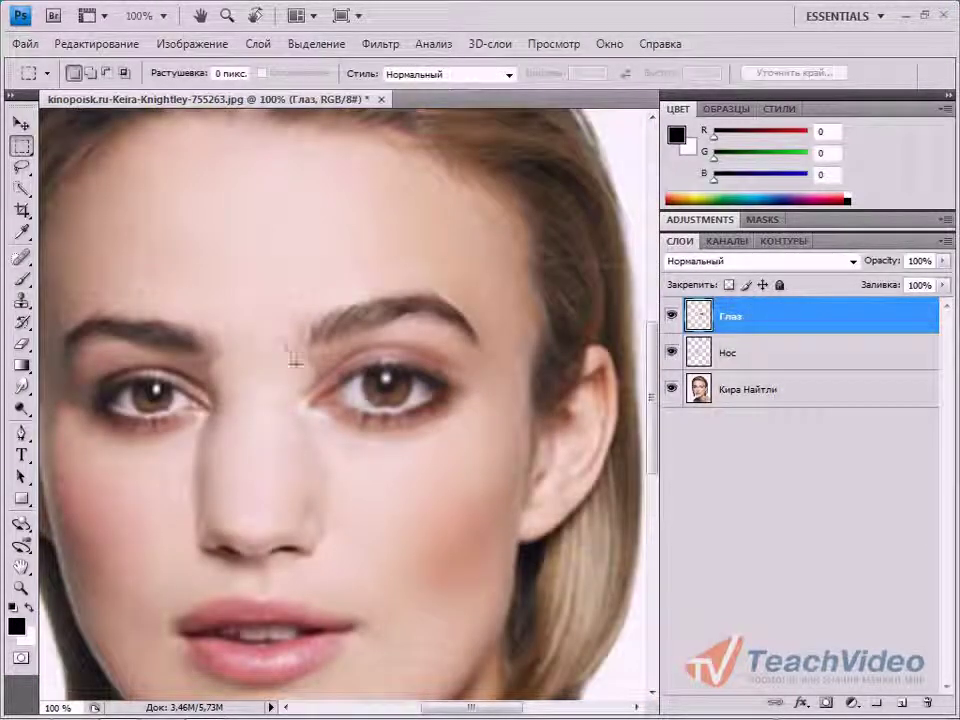
Step: Select a rectangle around the inner corner of the eye on the Глаз layer and warp that corner to reshape it
left_click_drag(276, 341, 374, 447)
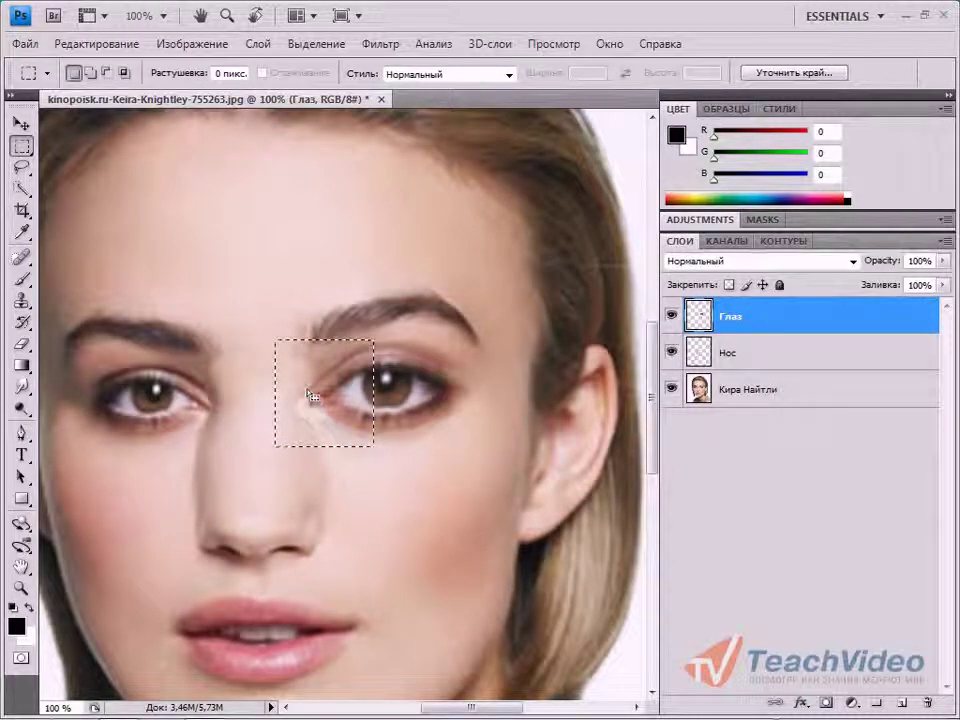
right_click(311, 395)
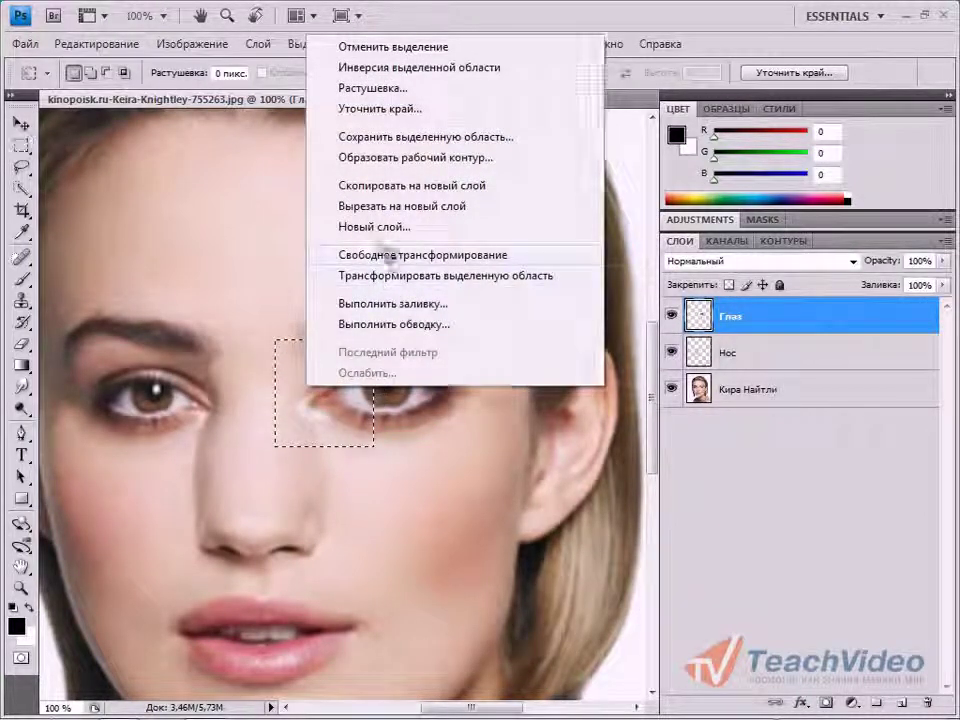
left_click(386, 255)
right_click(326, 384)
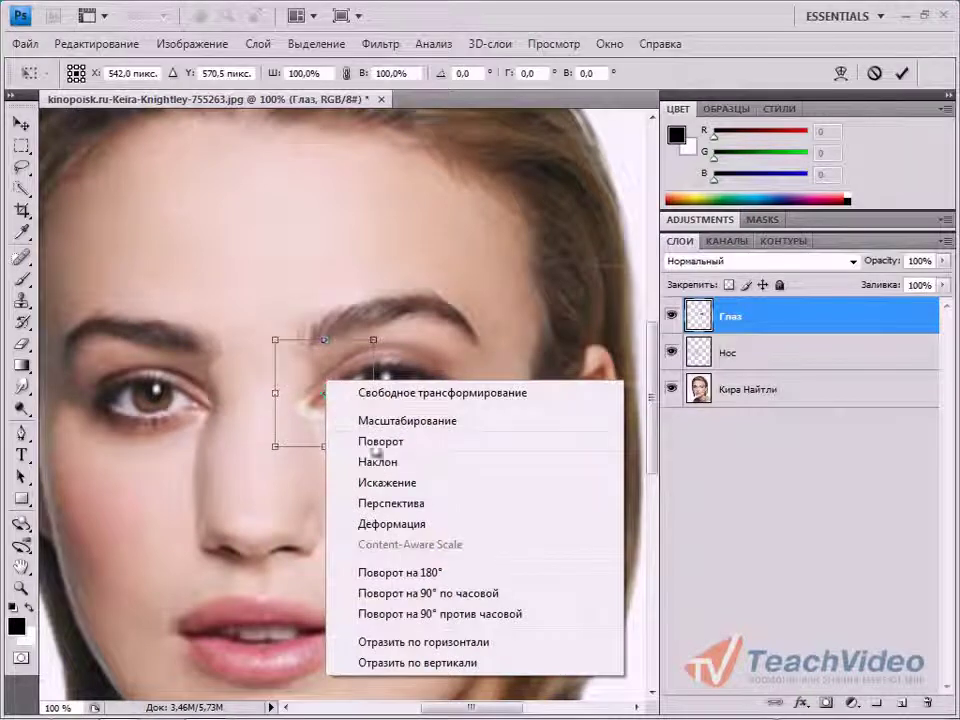
left_click(424, 527)
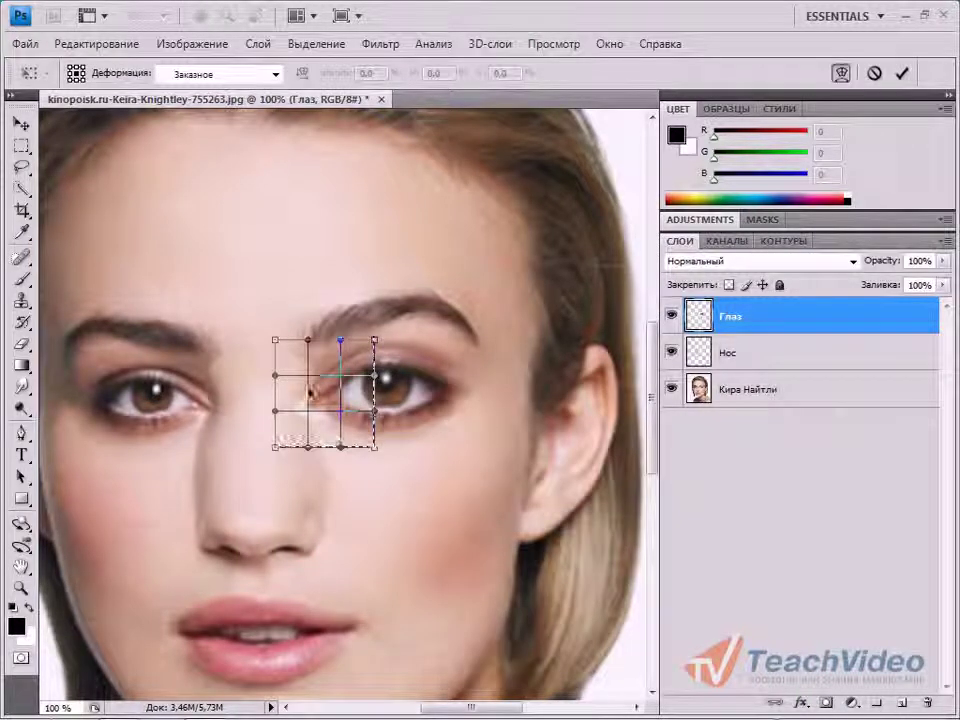
left_click_drag(313, 398, 356, 420)
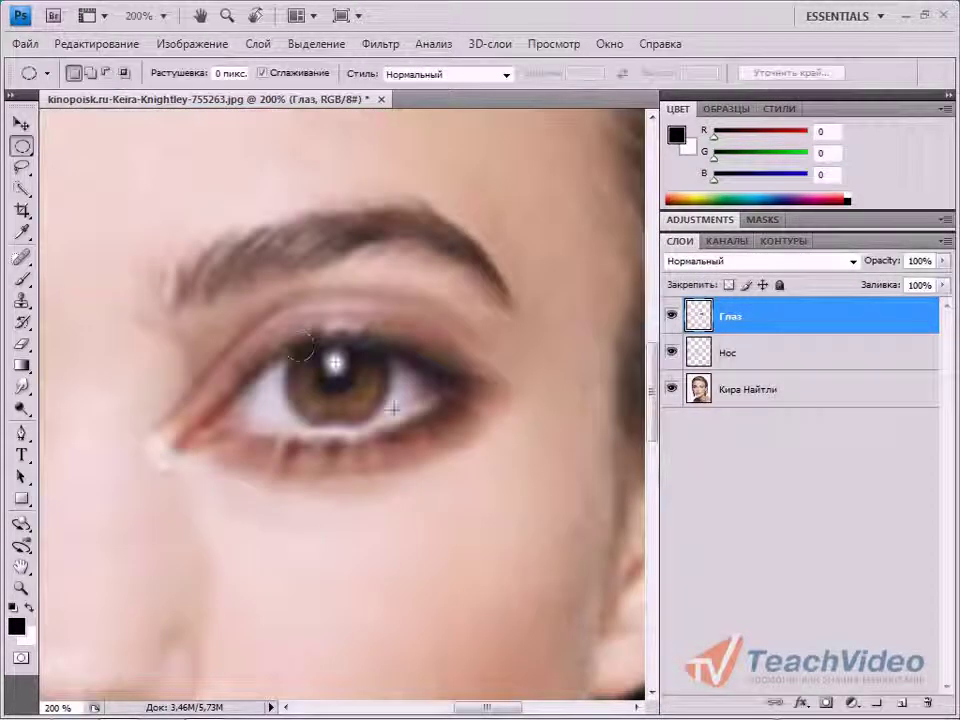
Step: Select the iris of the enlarged eye with a circular marquee and copy it to a new layer
left_click_drag(285, 331, 384, 432)
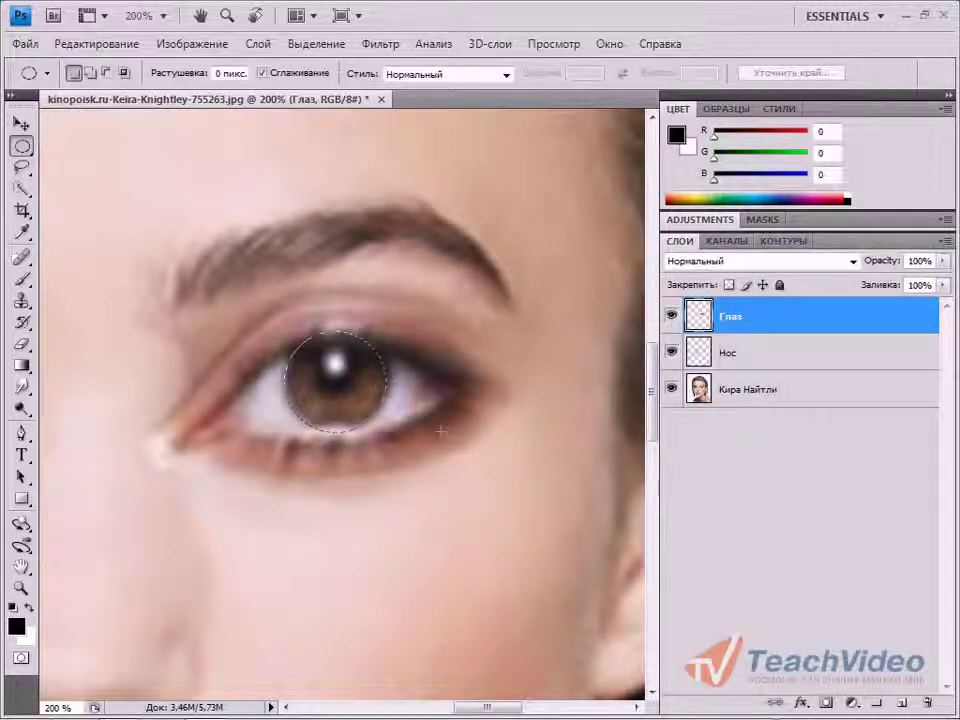
left_click_drag(285, 331, 384, 432)
right_click(340, 368)
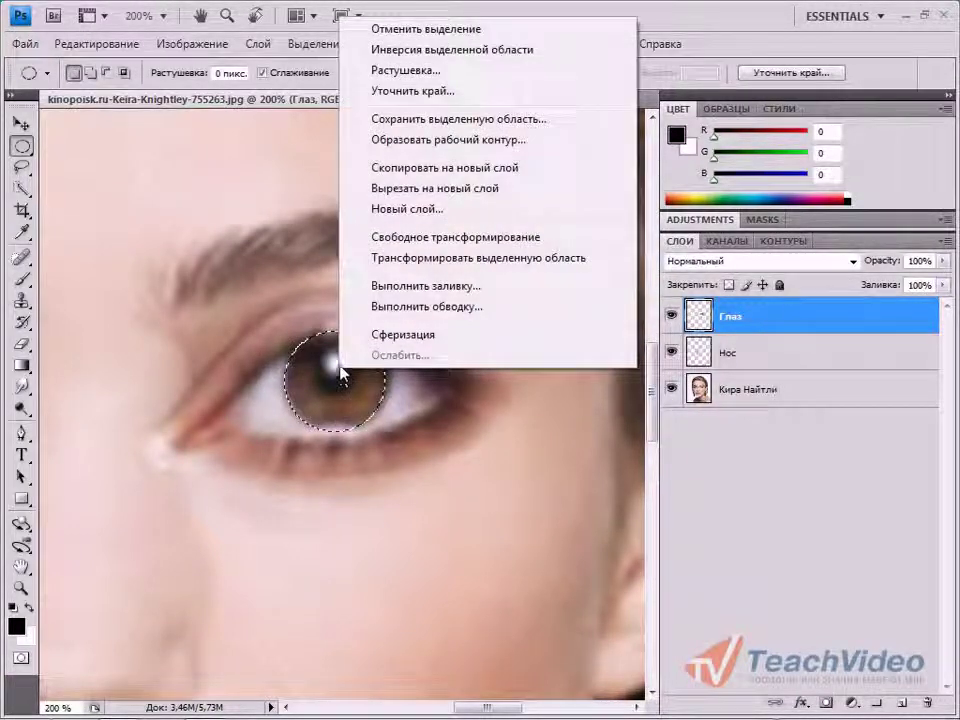
left_click(424, 168)
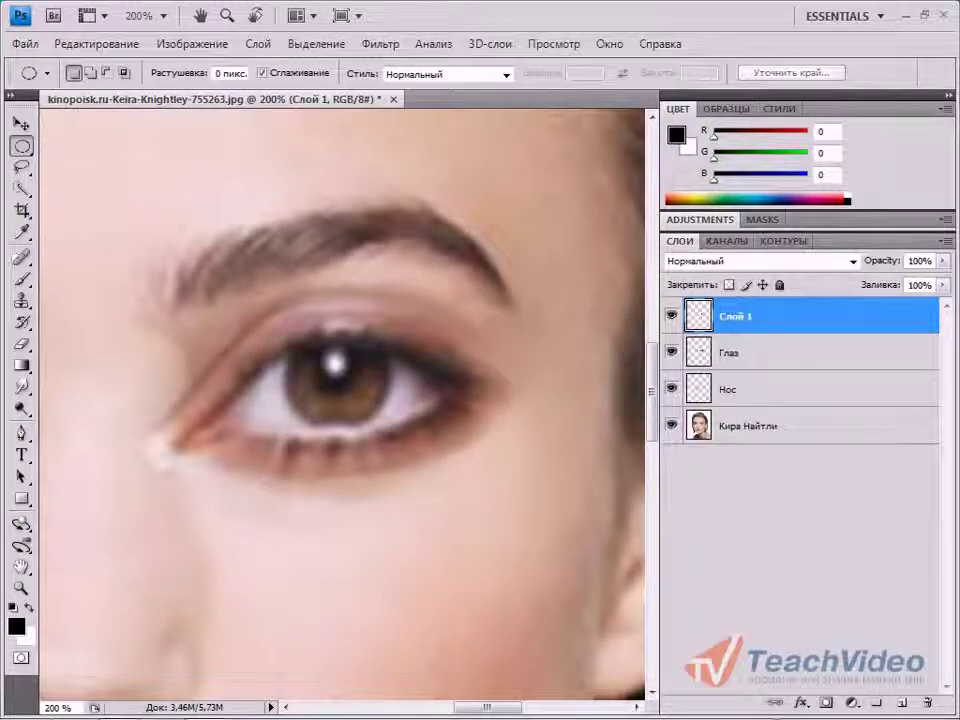
Step: Apply the Spherize filter to the copied iris with an amount of 70% in normal mode
left_click(380, 43)
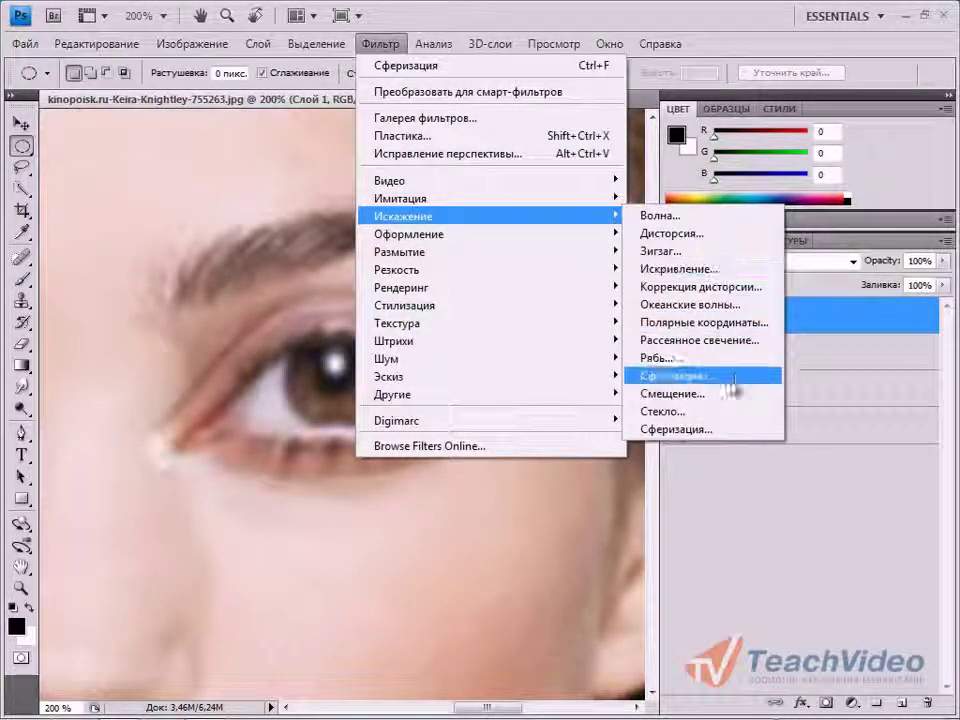
left_click(731, 437)
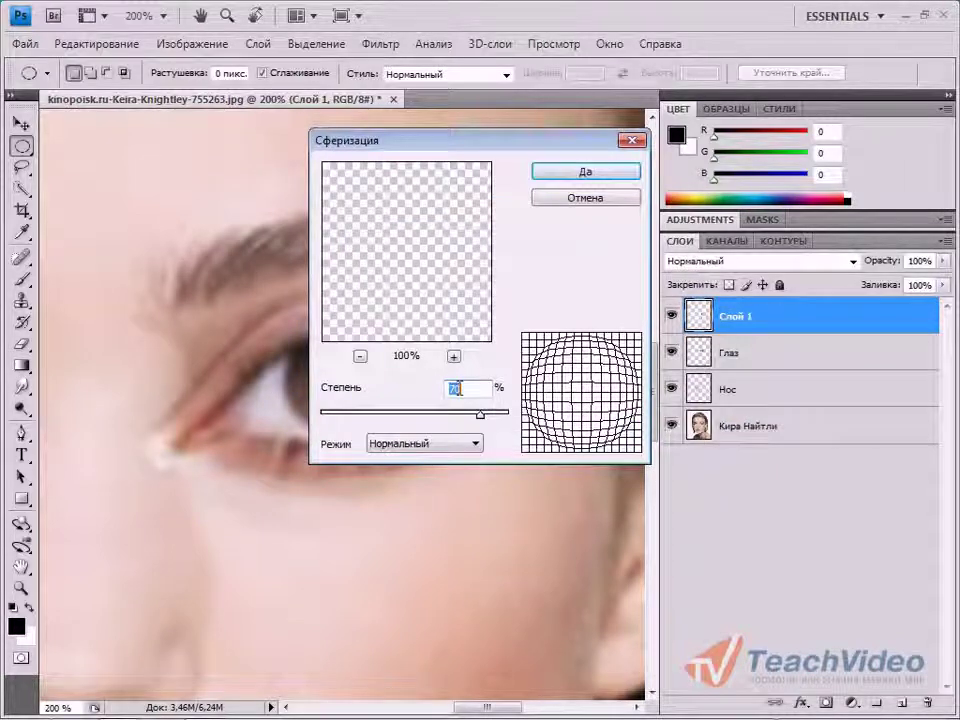
left_click(568, 173)
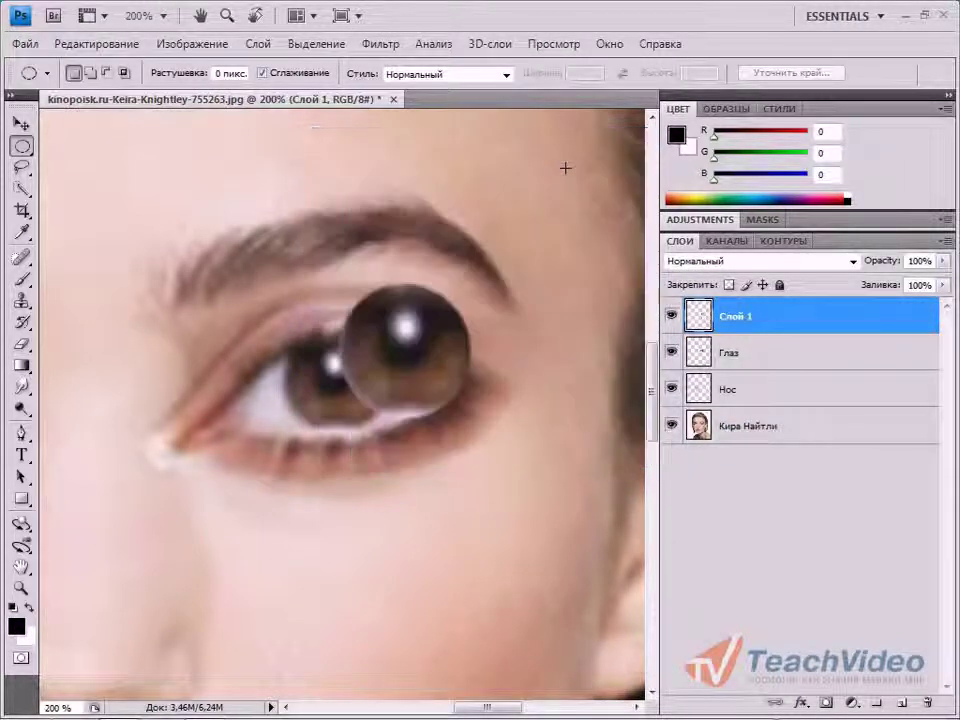
Step: Move the spherized iris over the eye's original iris, aligning it at 50% layer opacity before restoring 100%
key("v")
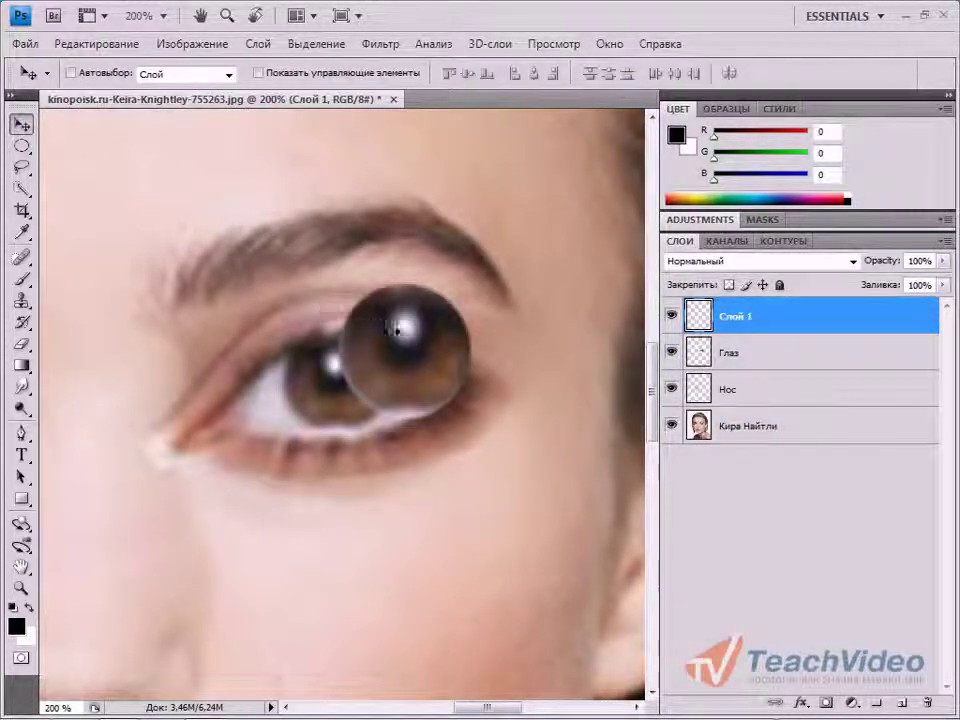
left_click_drag(424, 343, 360, 368)
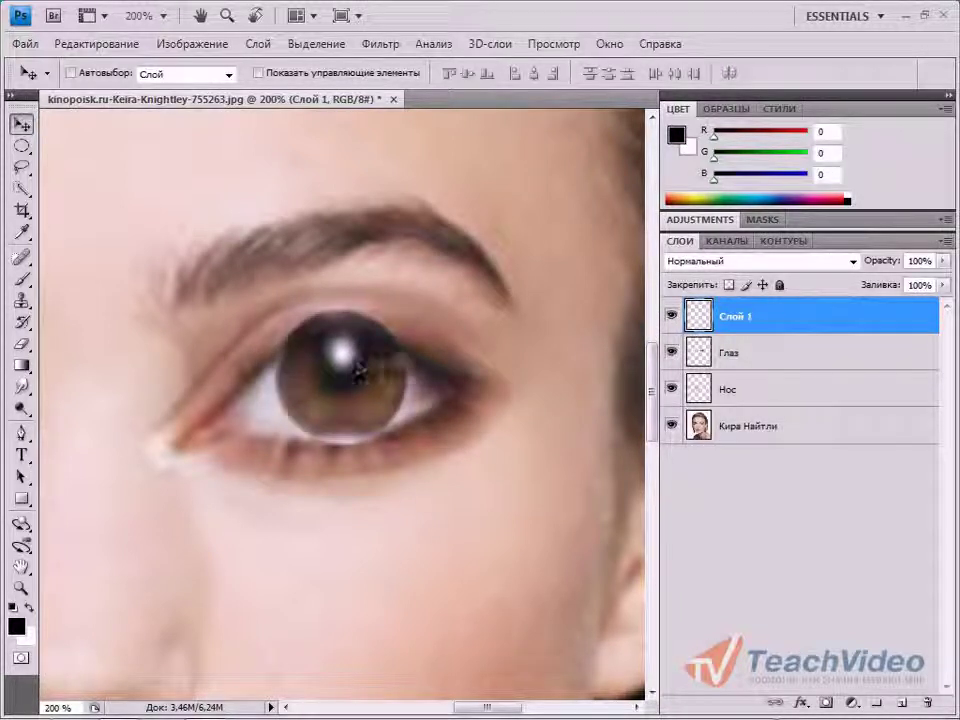
left_click(943, 261)
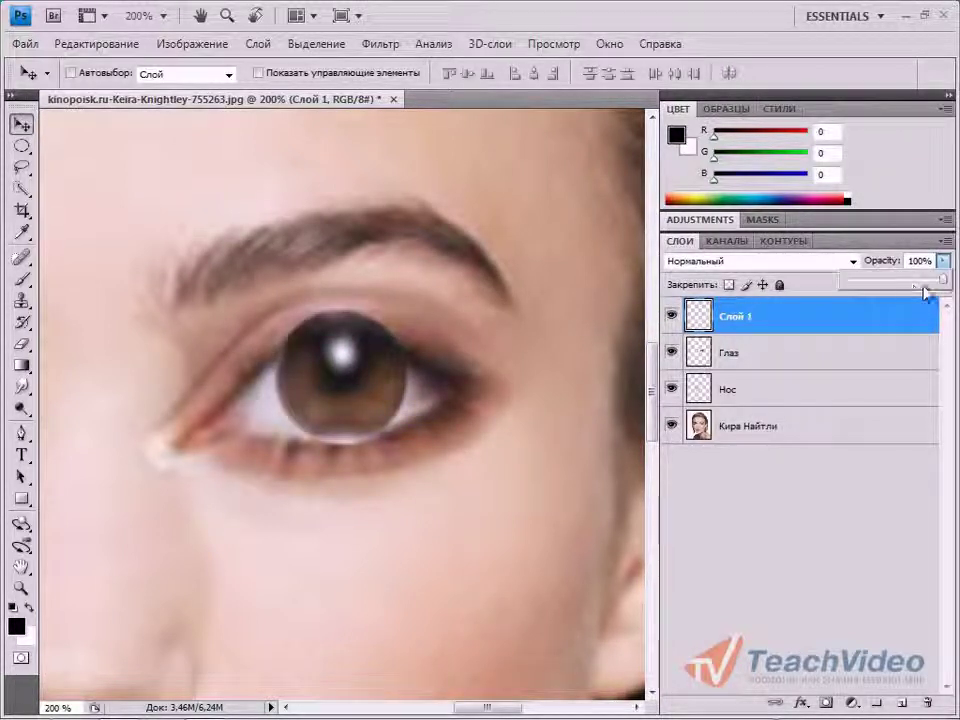
left_click_drag(941, 280, 899, 285)
left_click(373, 374)
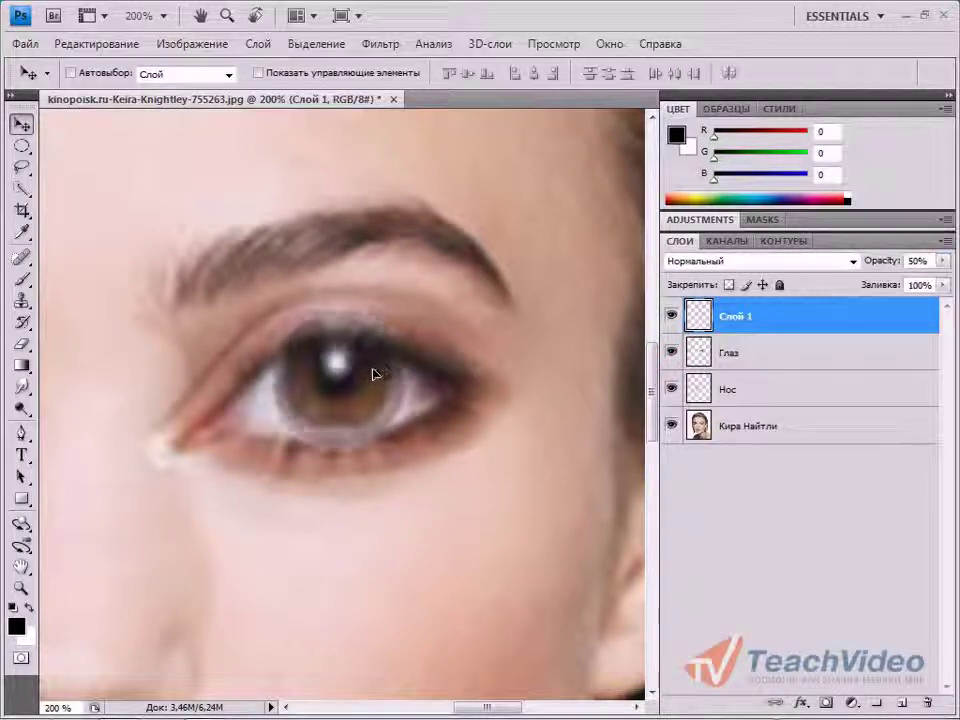
key("0")
Step: Add a layer mask to the iris layer and brush black along the iris's lower edge to blend it with the eyelid
key("b")
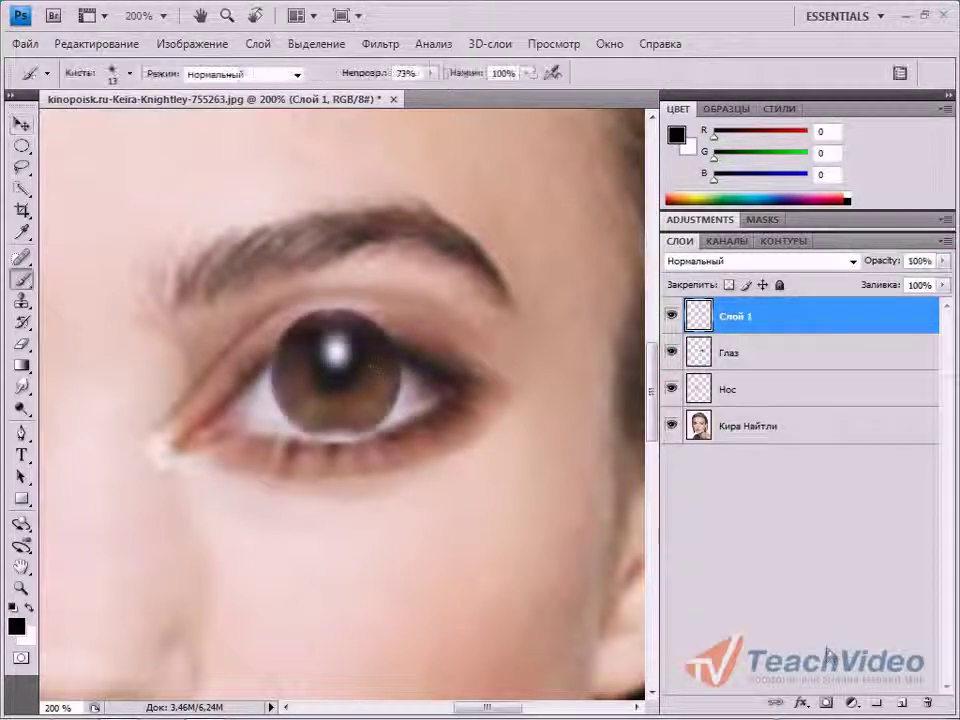
left_click(830, 702)
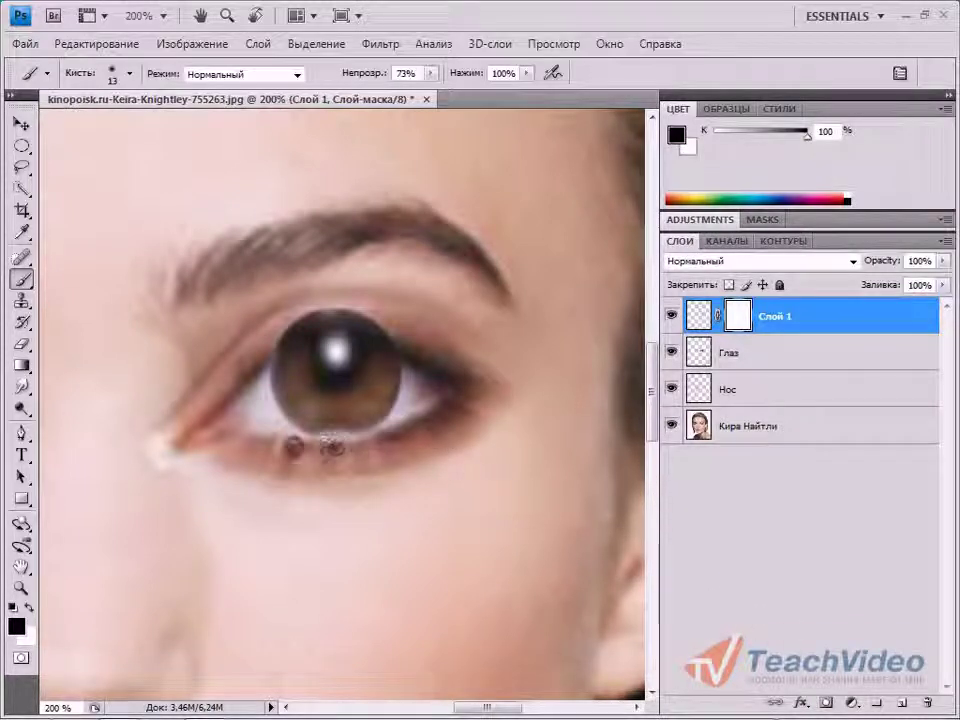
left_click_drag(365, 453, 290, 442)
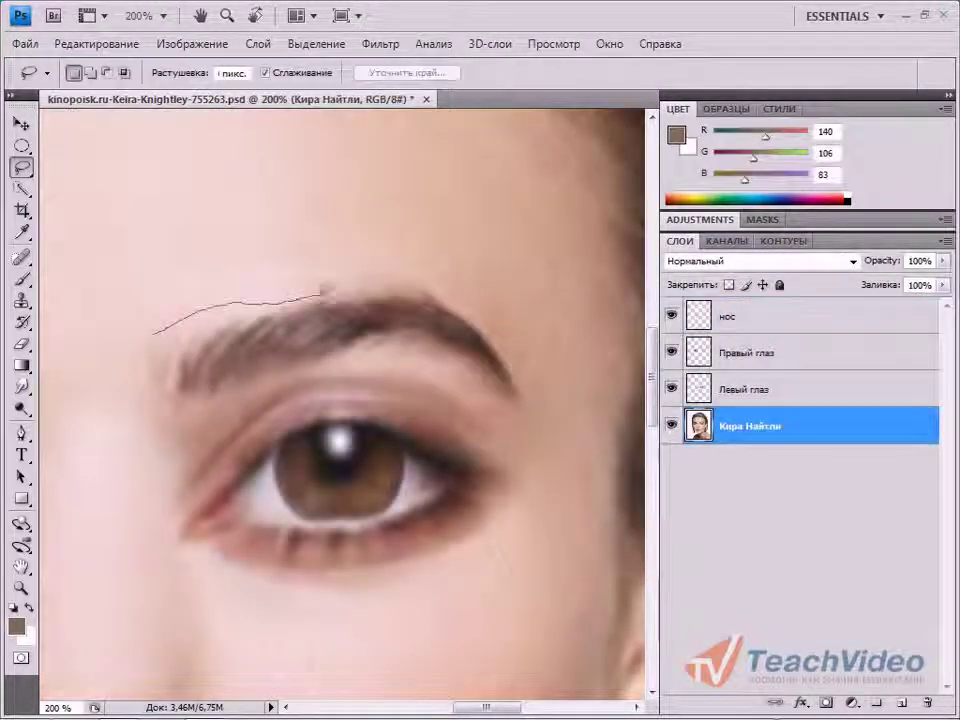
Step: Outline the eyebrow above the enlarged eye with a freehand lasso on the Кира Найтли layer and copy it to a new layer
mouse_move(317, 285)
left_mouse_down()
mouse_move(437, 280)
mouse_move(494, 328)
mouse_move(524, 373)
mouse_move(527, 405)
mouse_move(433, 336)
left_mouse_up()
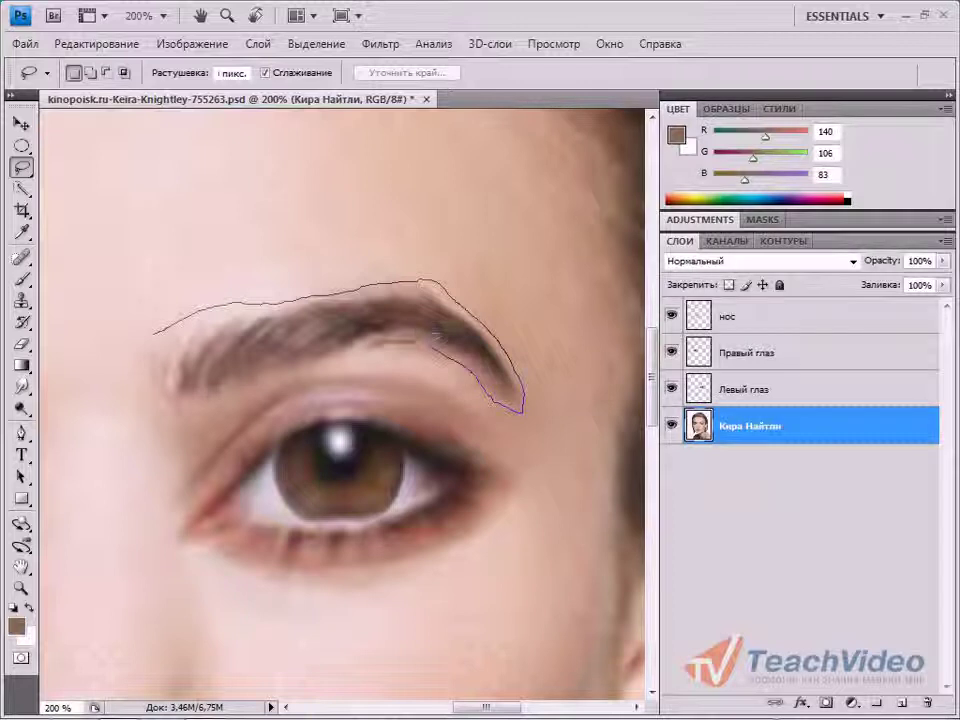
mouse_move(322, 366)
left_mouse_down()
mouse_move(257, 376)
mouse_move(147, 372)
left_mouse_up()
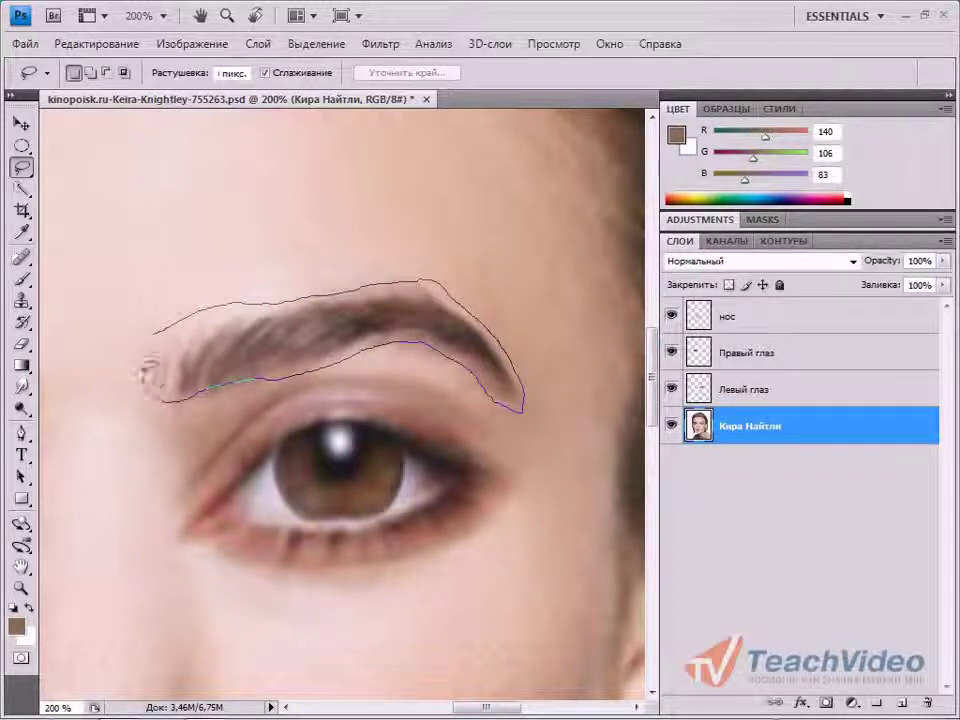
left_click_drag(157, 328, 157, 331)
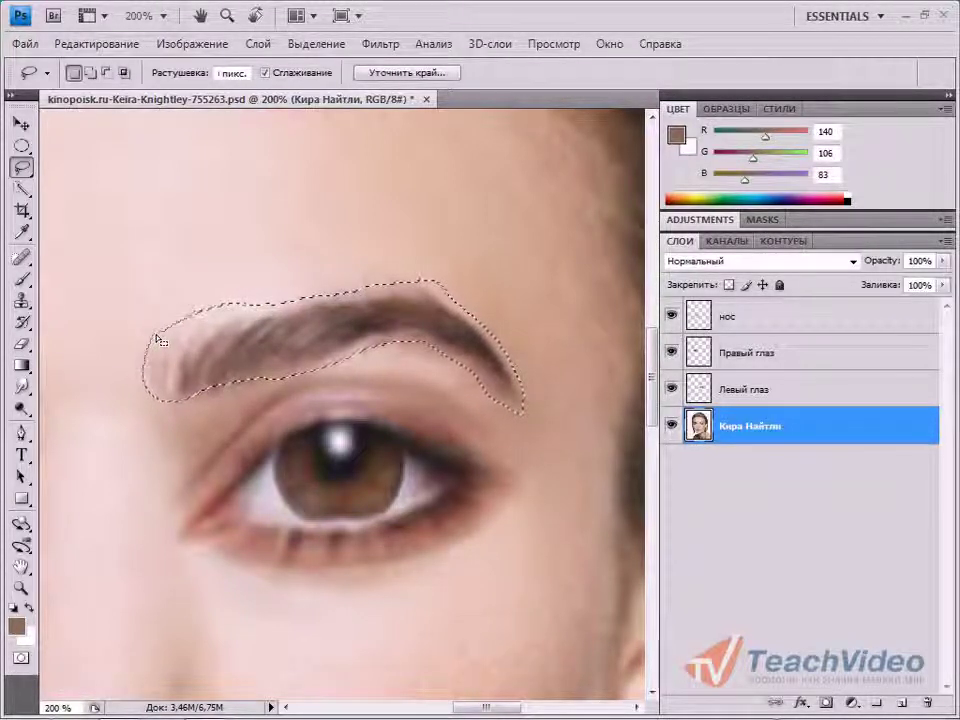
right_click(246, 362)
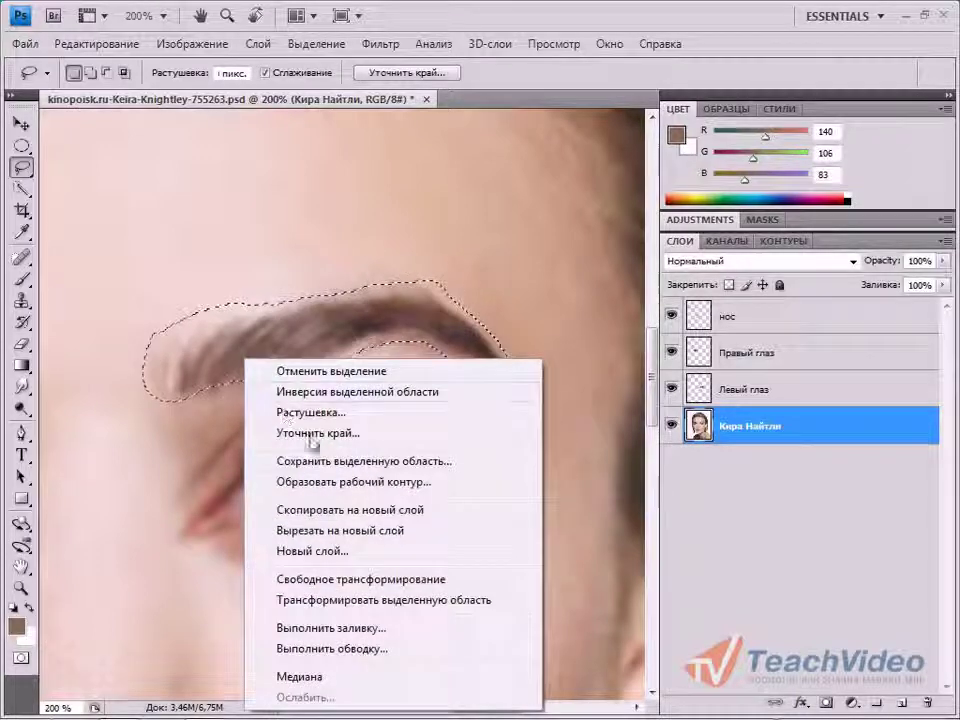
left_click(356, 514)
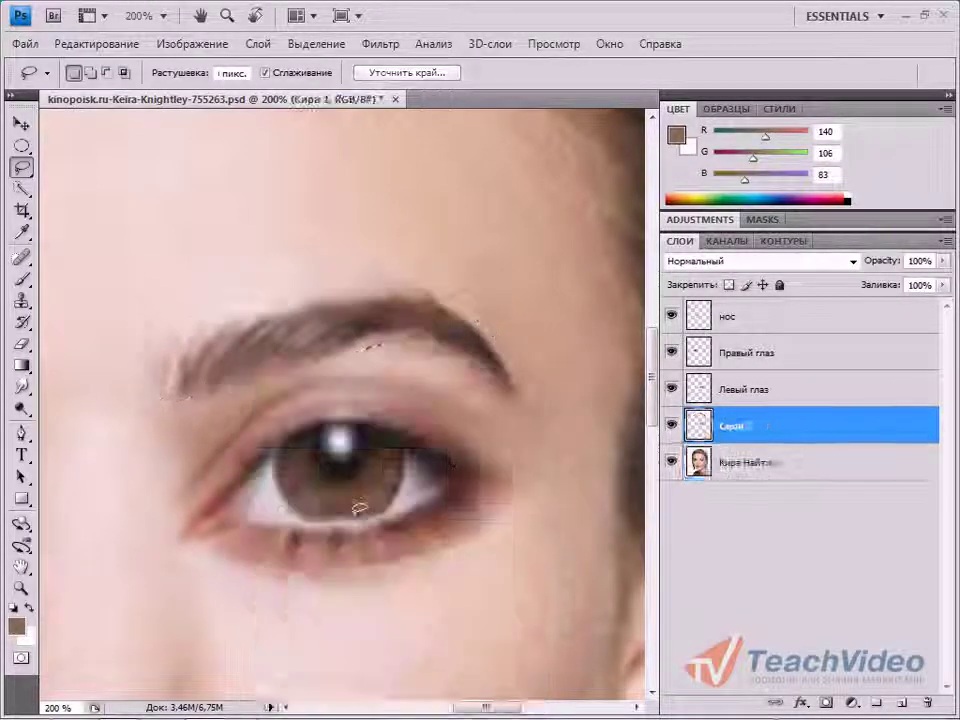
Step: Smooth the copied eyebrow with the Median noise filter at a radius of 5 pixels
left_click(370, 46)
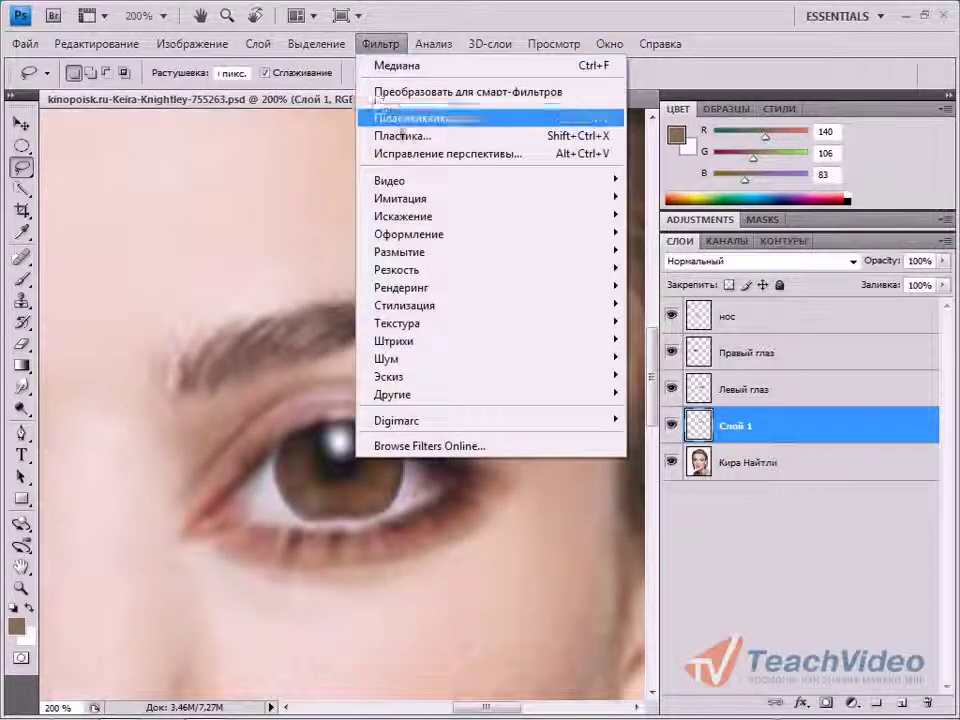
mouse_move(450, 360)
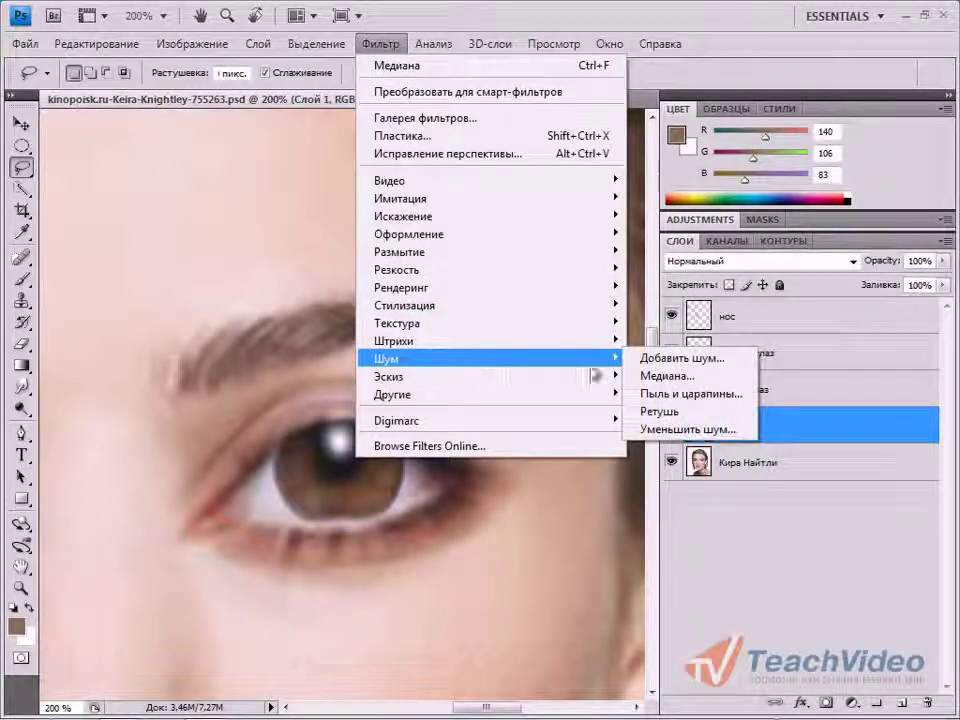
left_click(665, 376)
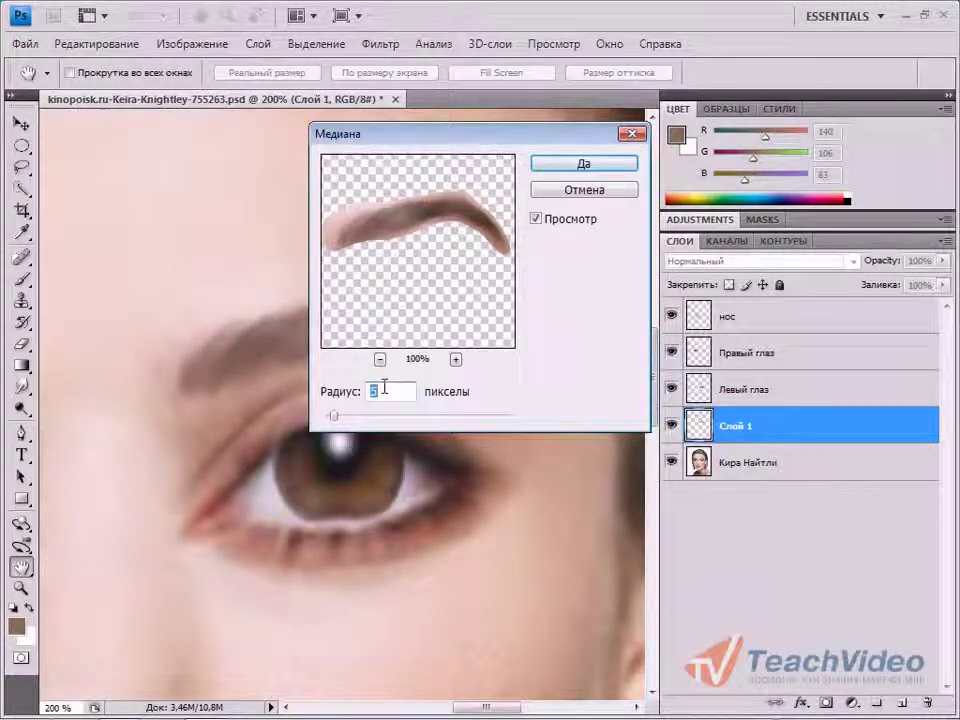
left_click(583, 163)
key("l")
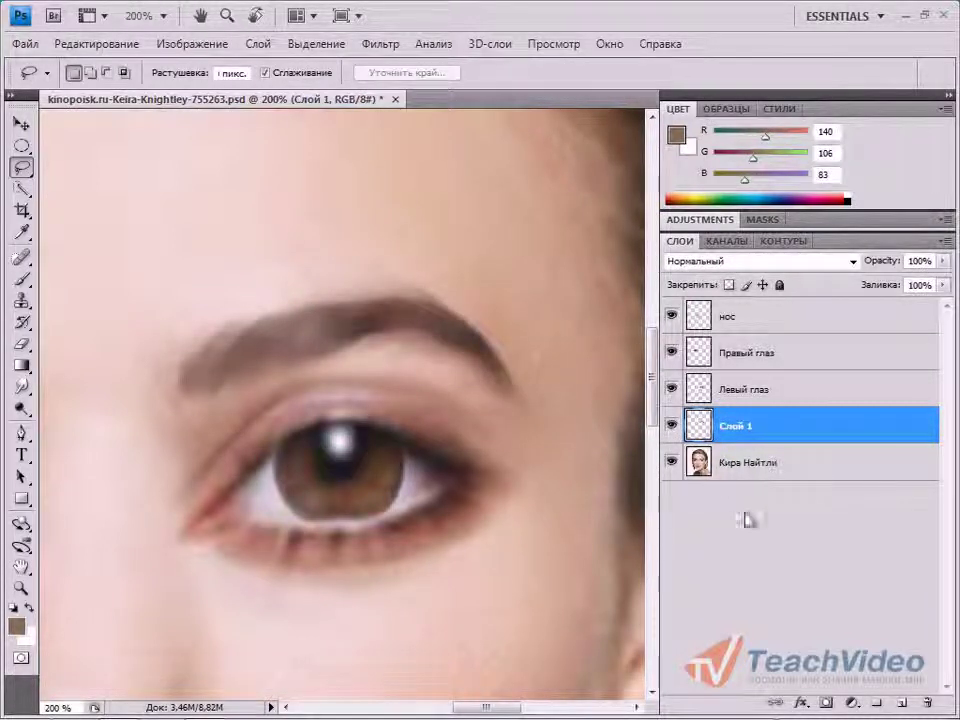
Step: Add a layer mask to the eyebrow layer for brush blending, and stroke the Sponge tool over the eyebrow's inner end
left_click(824, 703)
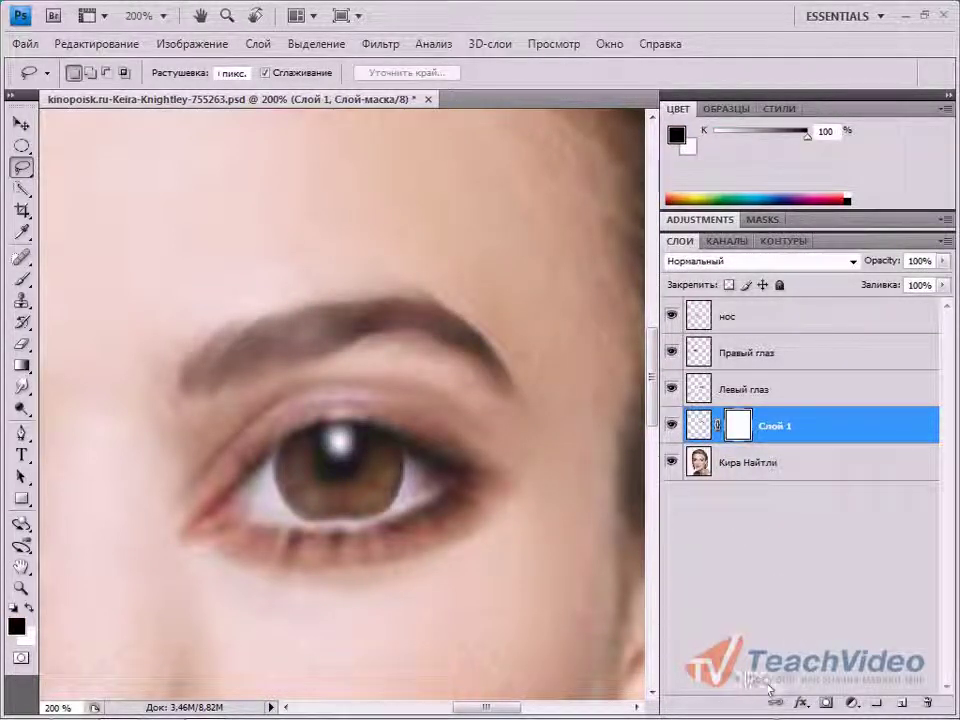
left_click(21, 279)
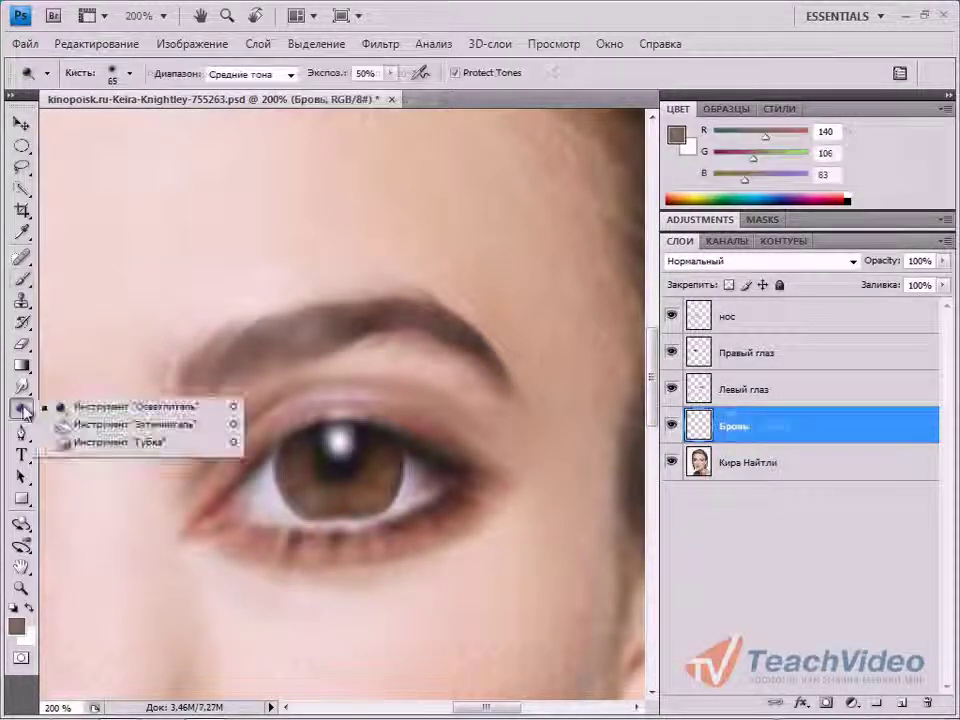
left_click(71, 443)
left_click_drag(180, 382, 214, 364)
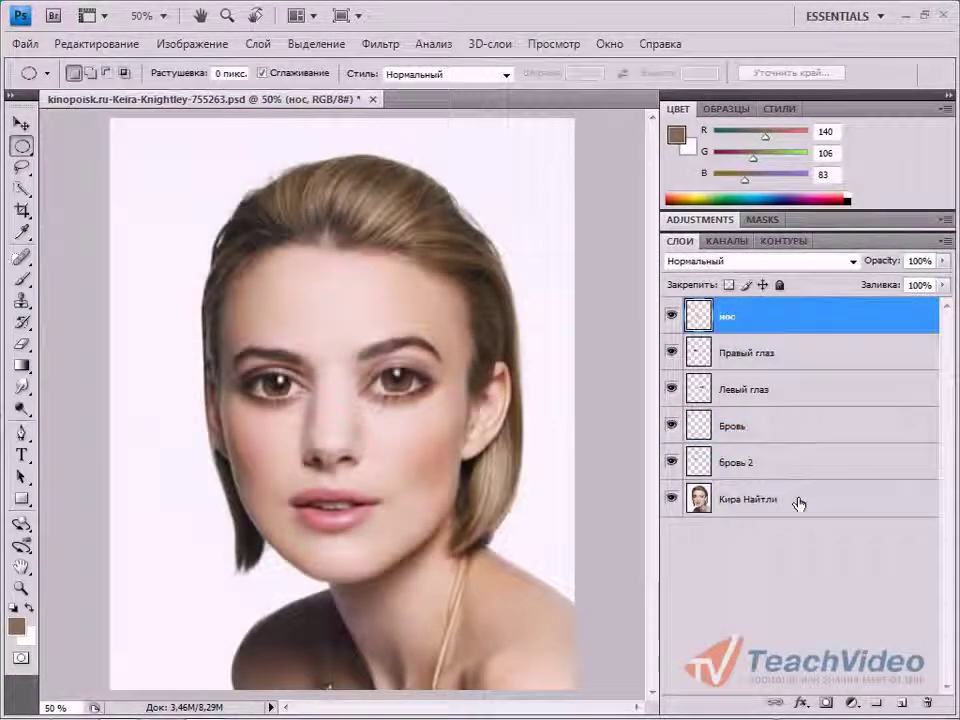
Step: Merge all layers from нос down to Кира Найтли into one and rename the merged layer Пластика
left_click(796, 508, "shift")
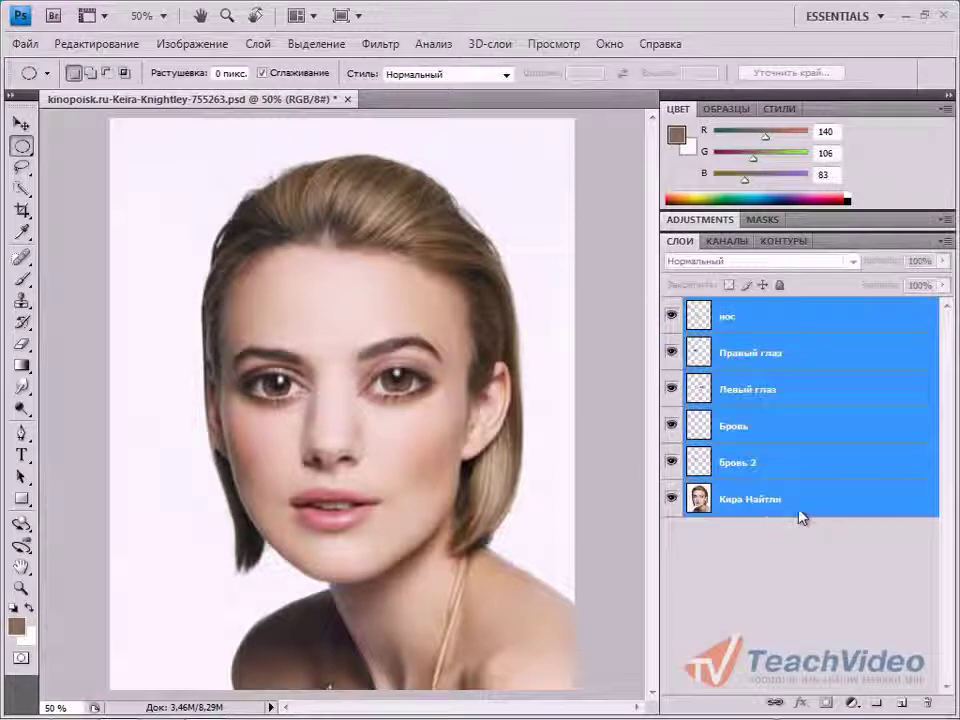
right_click(798, 515)
left_click(797, 452)
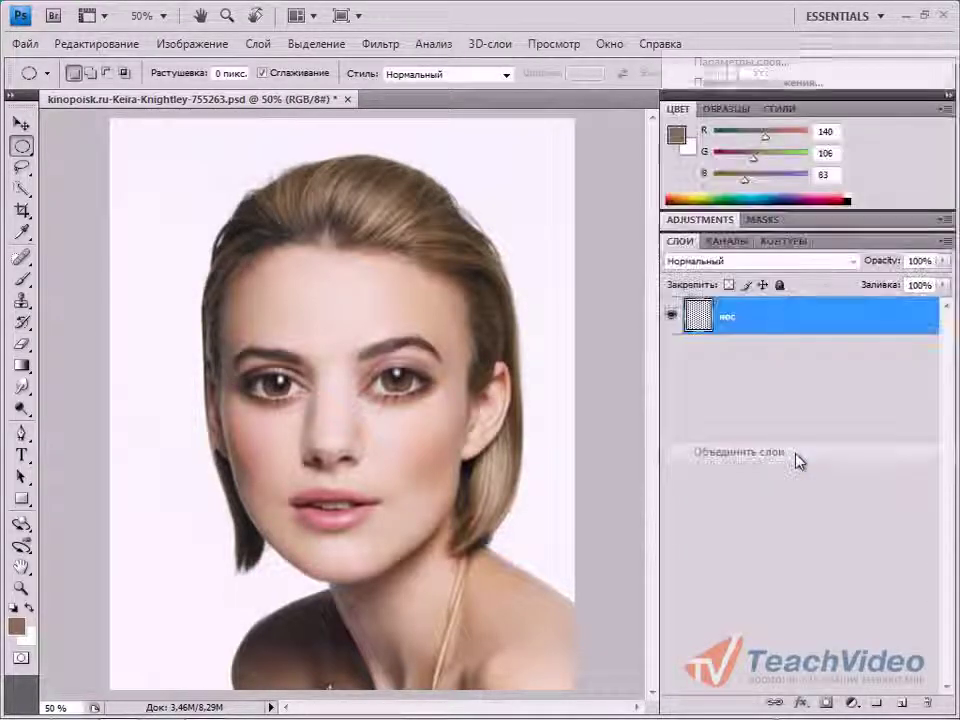
double_click(728, 317)
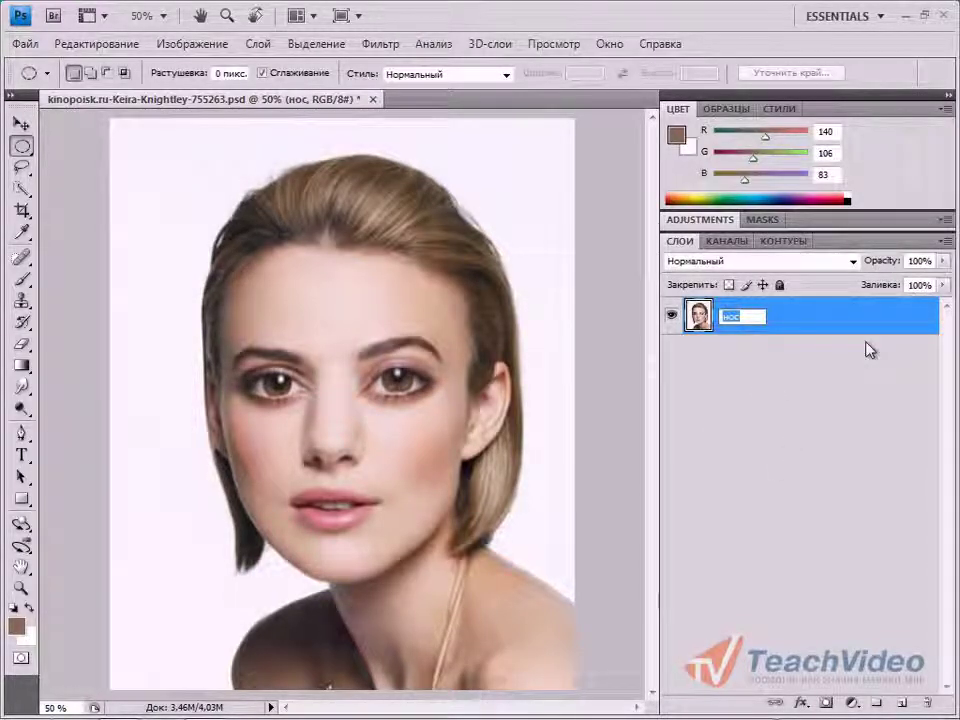
type("Пласти")
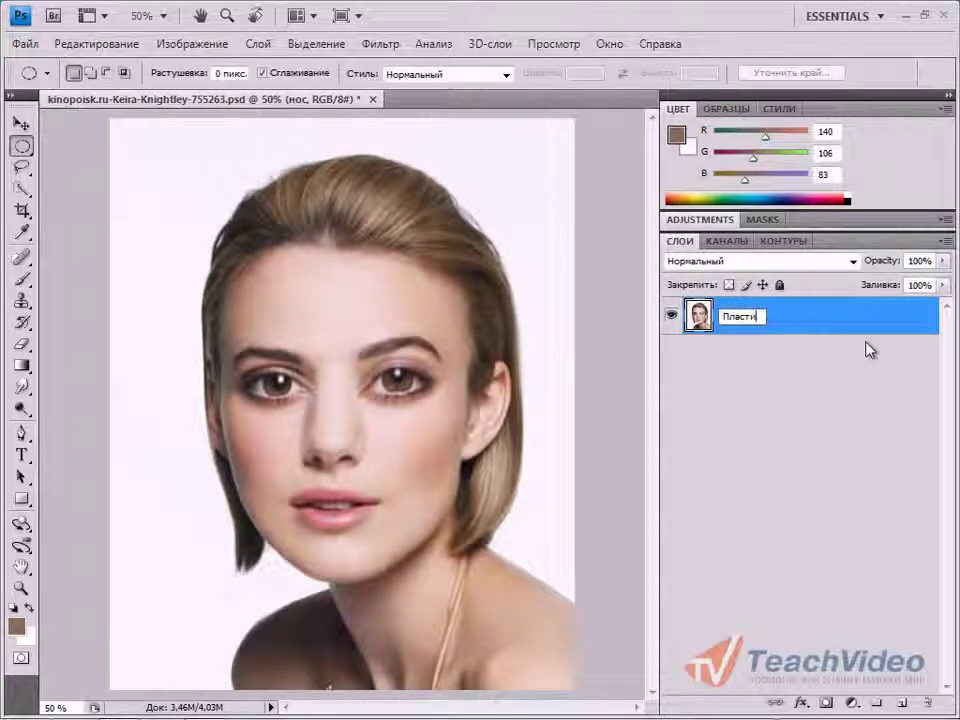
type("ка")
key("Return")
Step: Duplicate the Пластика layer within the same document under the name Синяя кожа
right_click(803, 318)
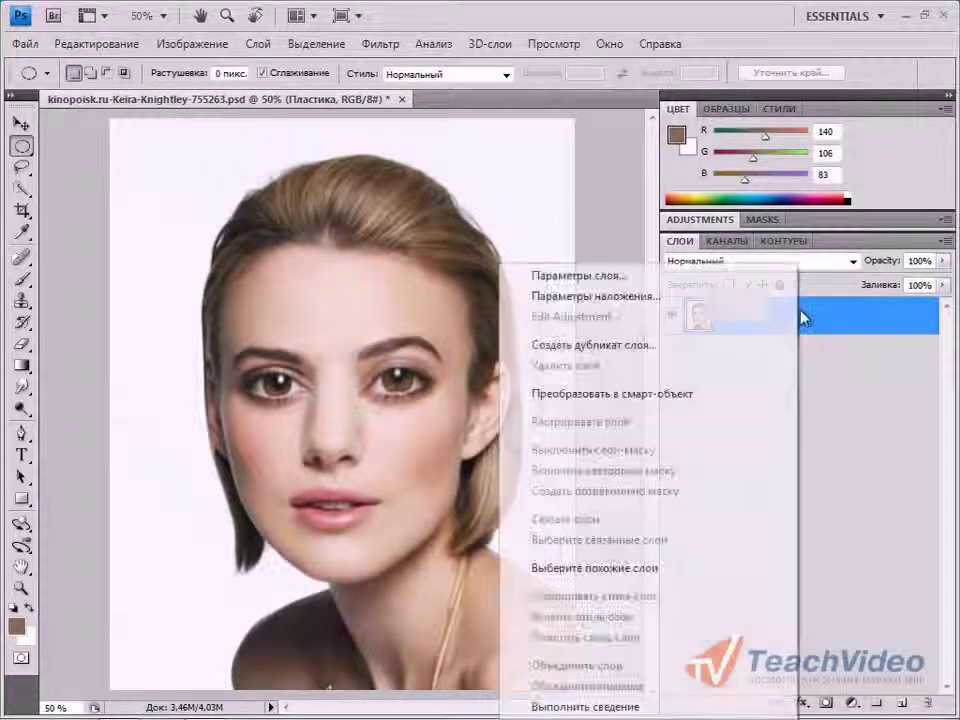
left_click(768, 348)
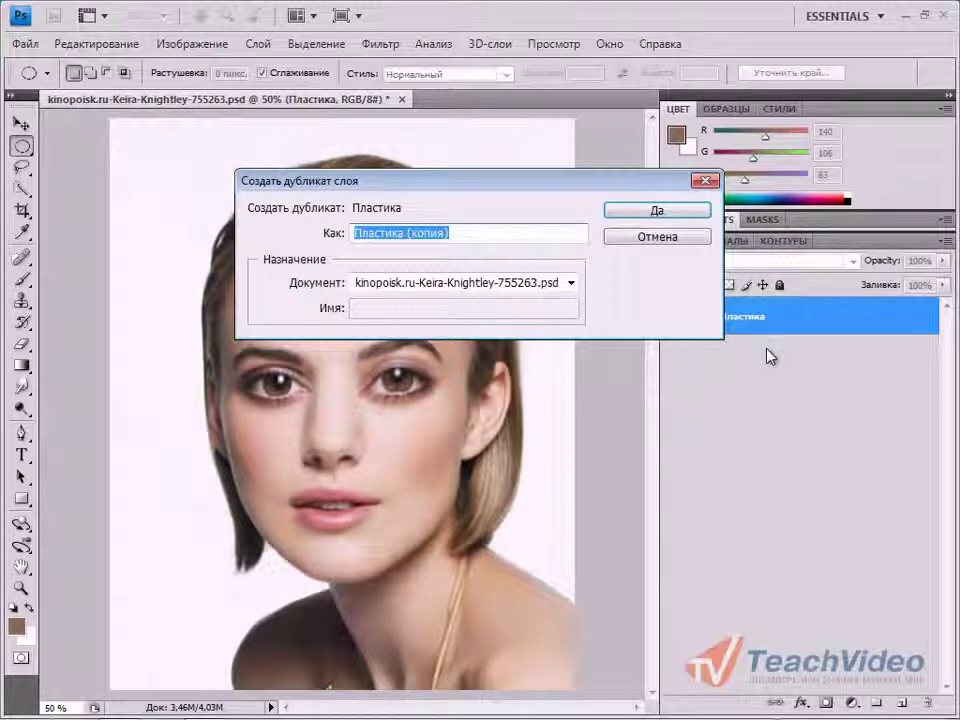
type("Синяя ")
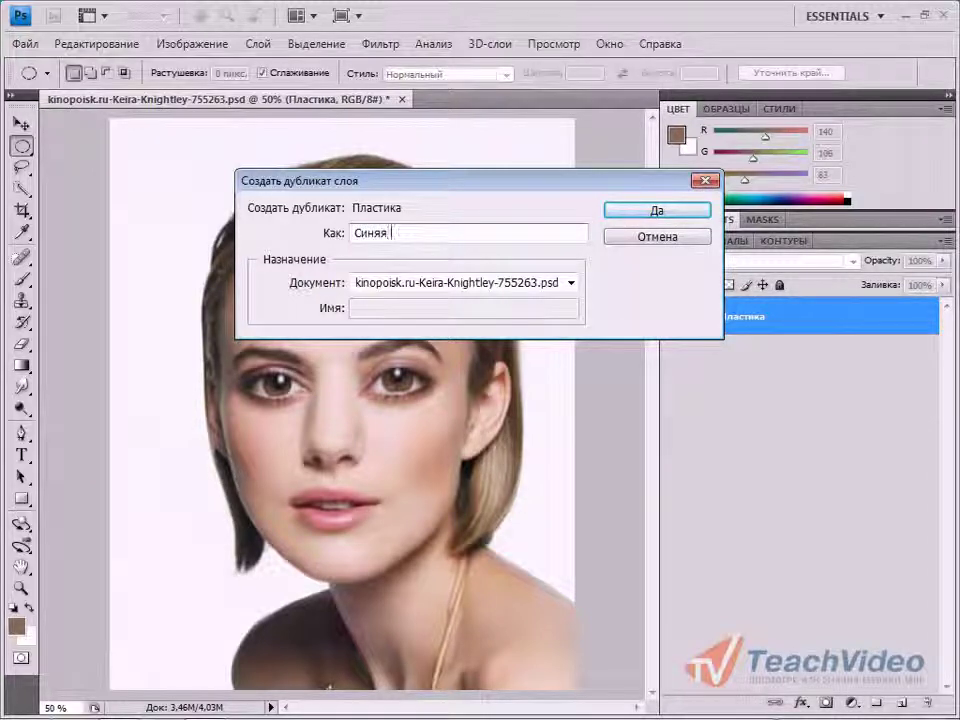
type("кожа")
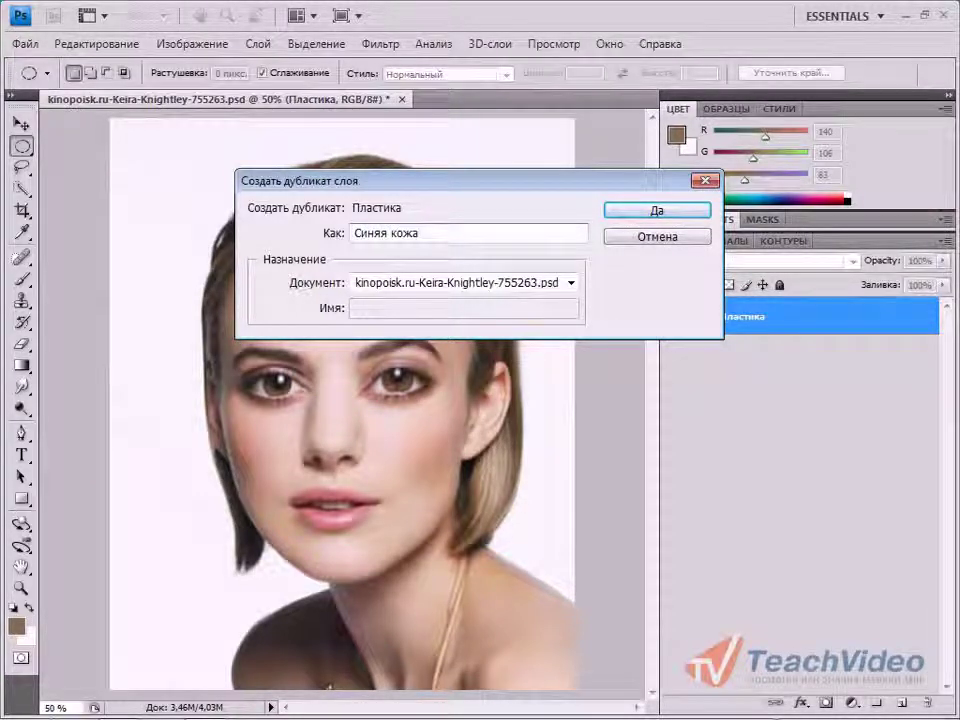
left_click(690, 212)
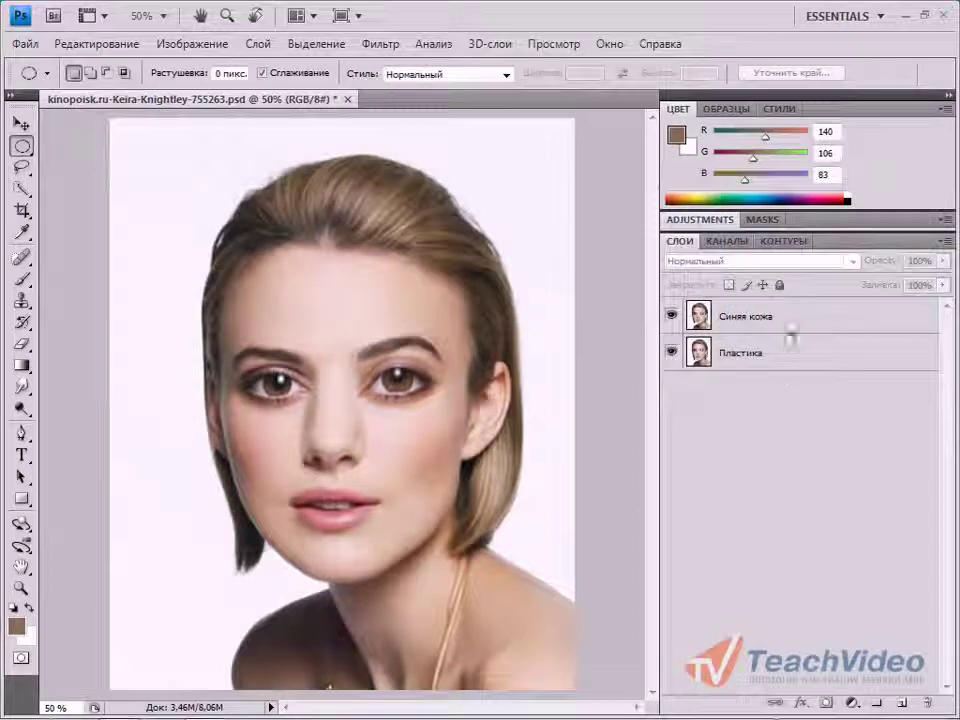
Step: Give the Синяя кожа layer a Color Overlay in Цветность blend mode with blue 0084ff, and keep that layer selected
double_click(789, 321)
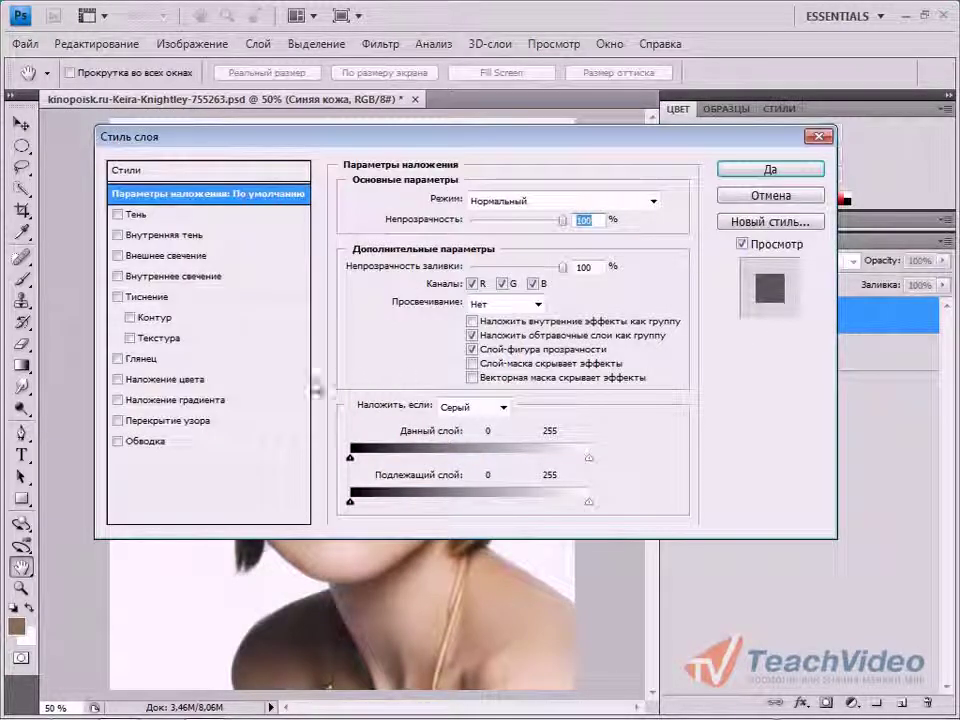
left_click(162, 379)
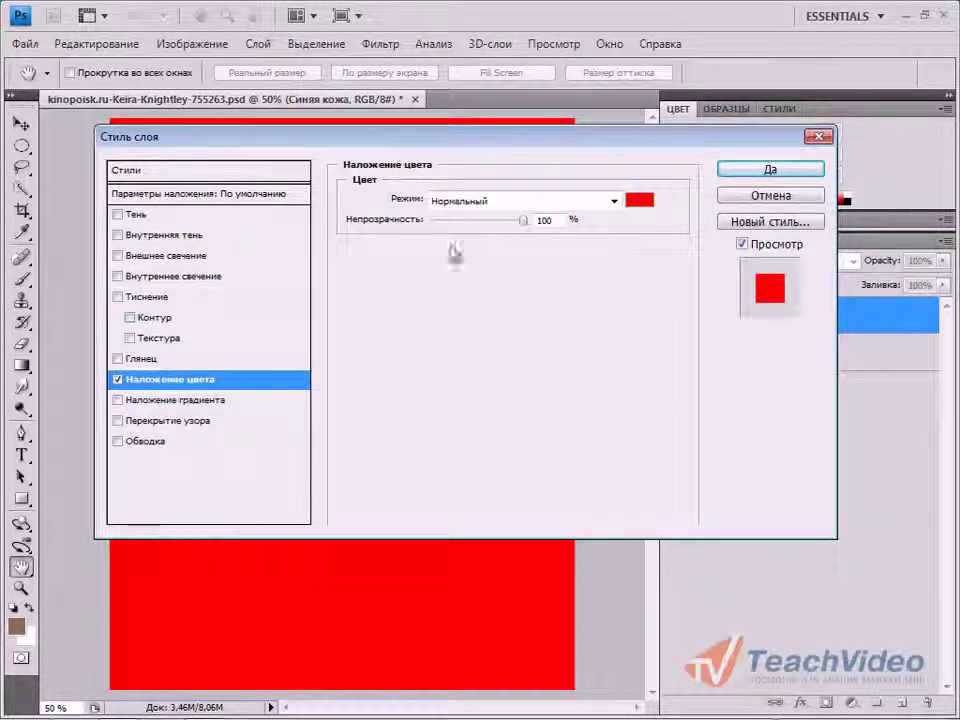
left_click(579, 203)
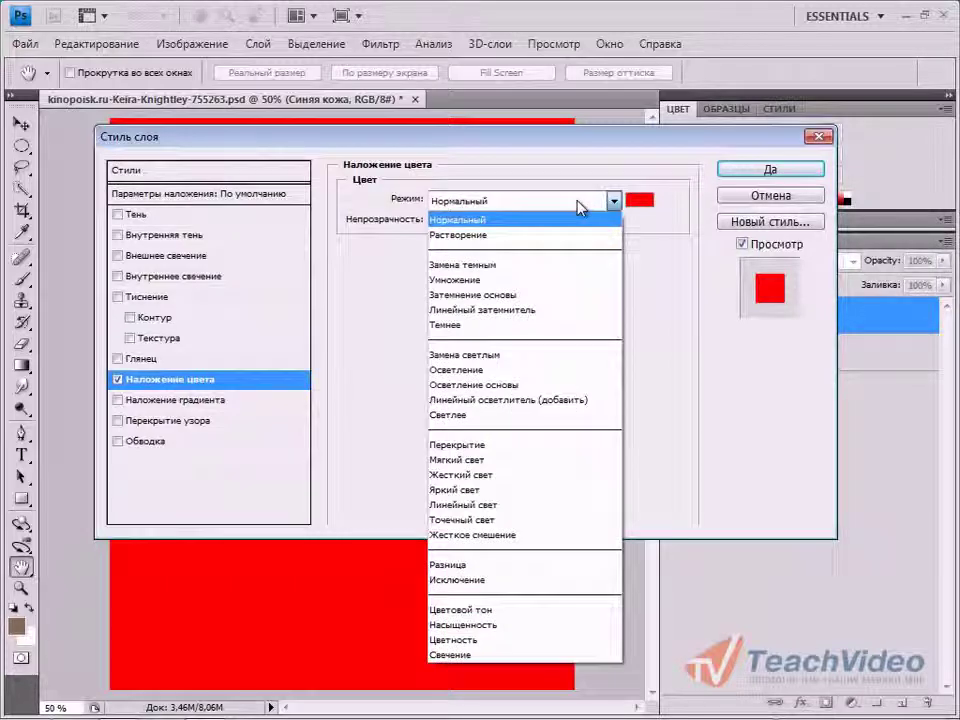
left_click(553, 639)
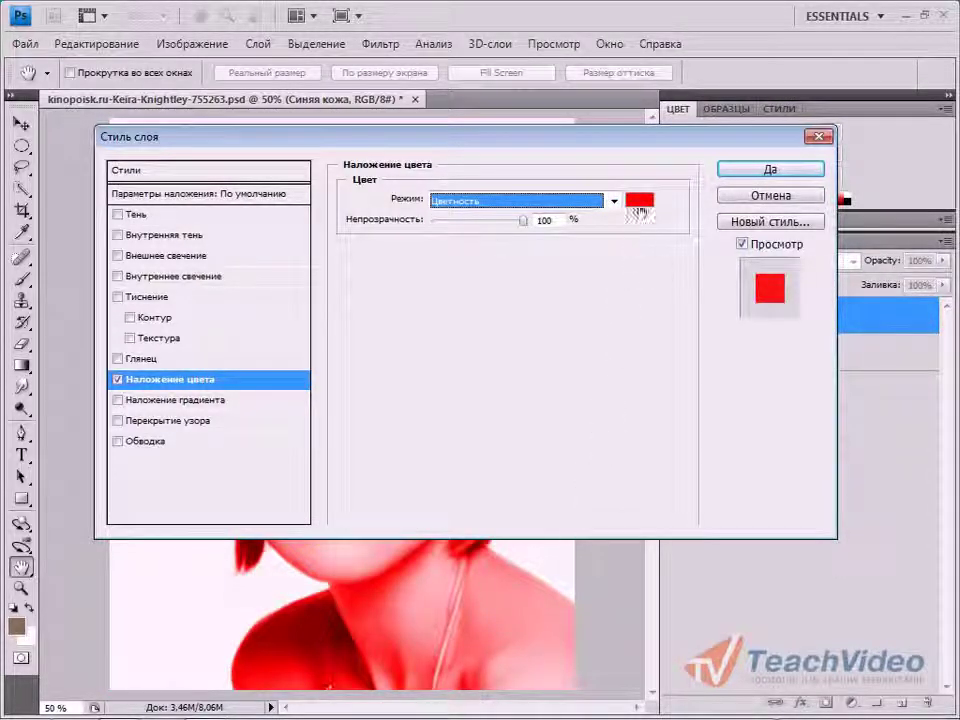
left_click(639, 199)
left_click(493, 265)
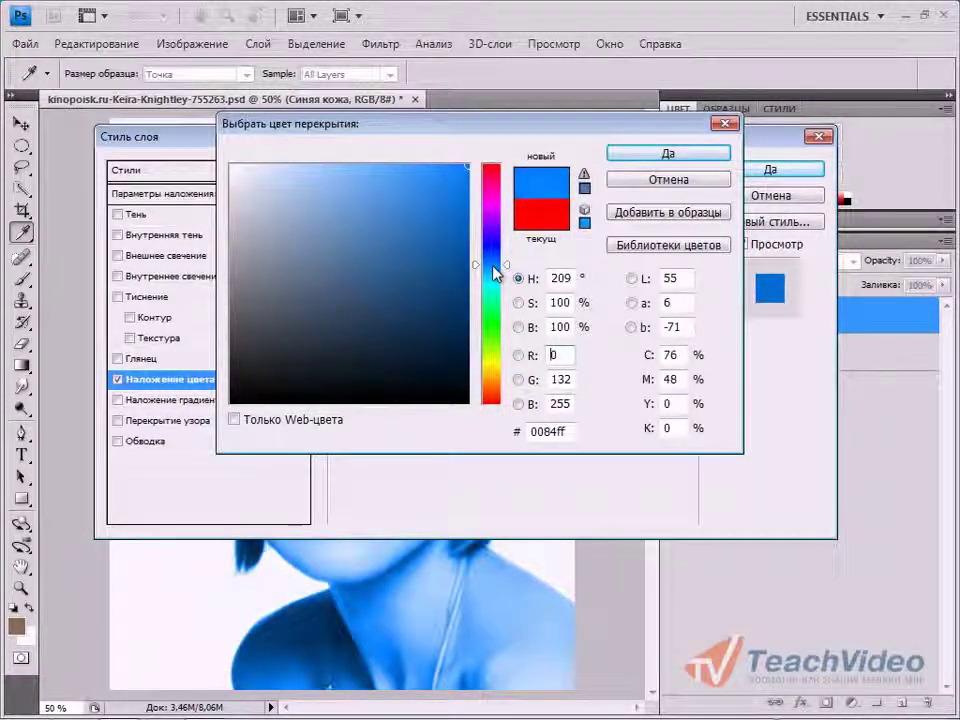
left_click(666, 153)
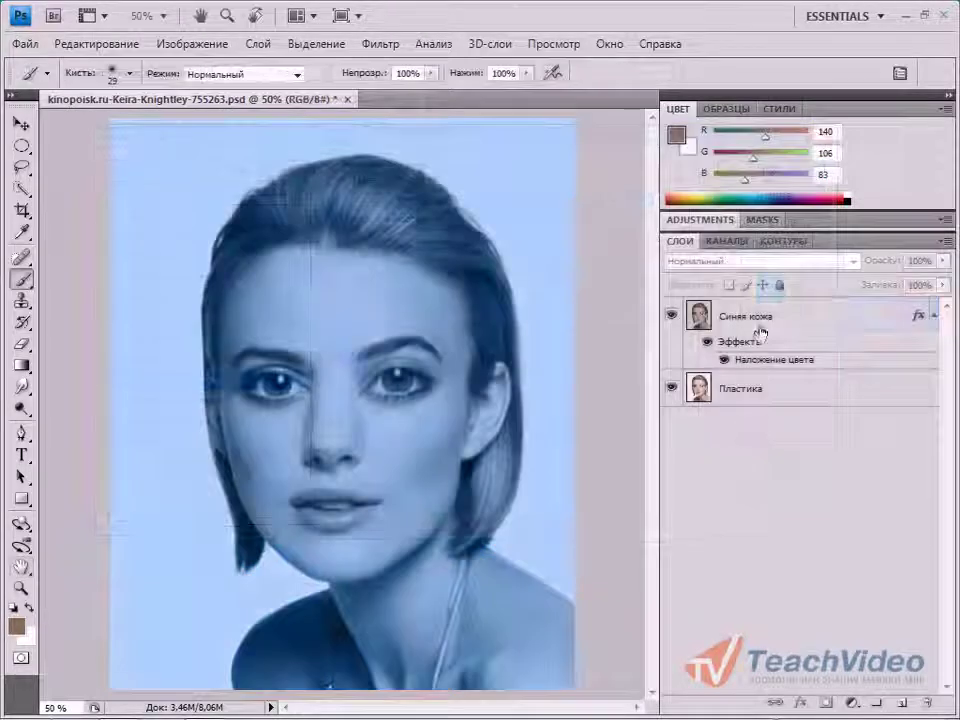
left_click(766, 320)
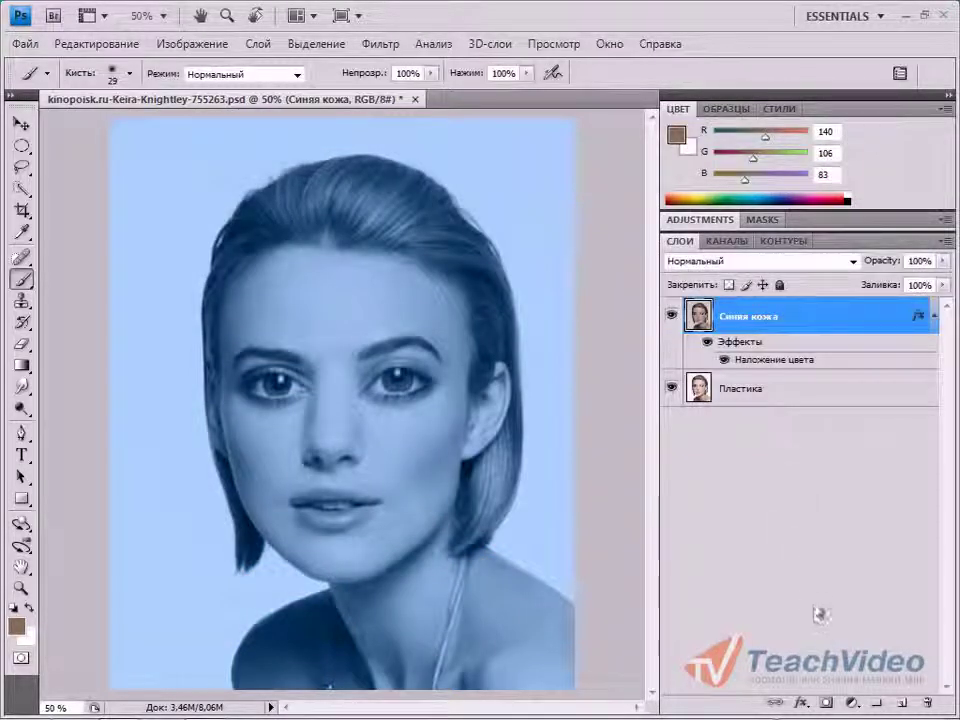
Step: Add a layer mask to Синяя кожа and brush out the blue from the background in black with a 160 px soft brush
left_click(826, 703)
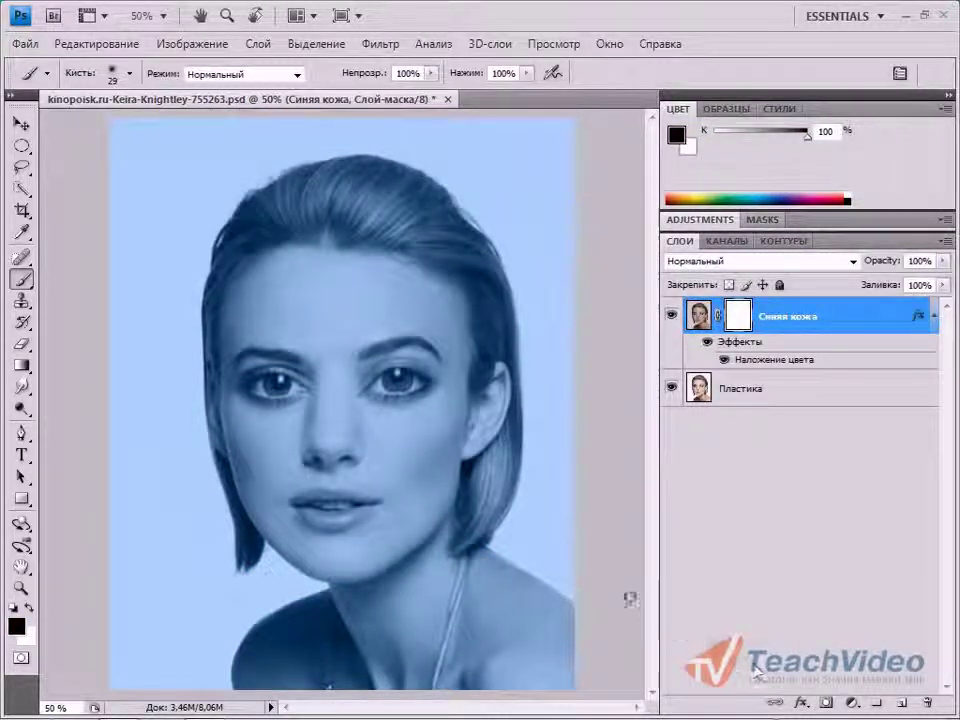
left_click(130, 74)
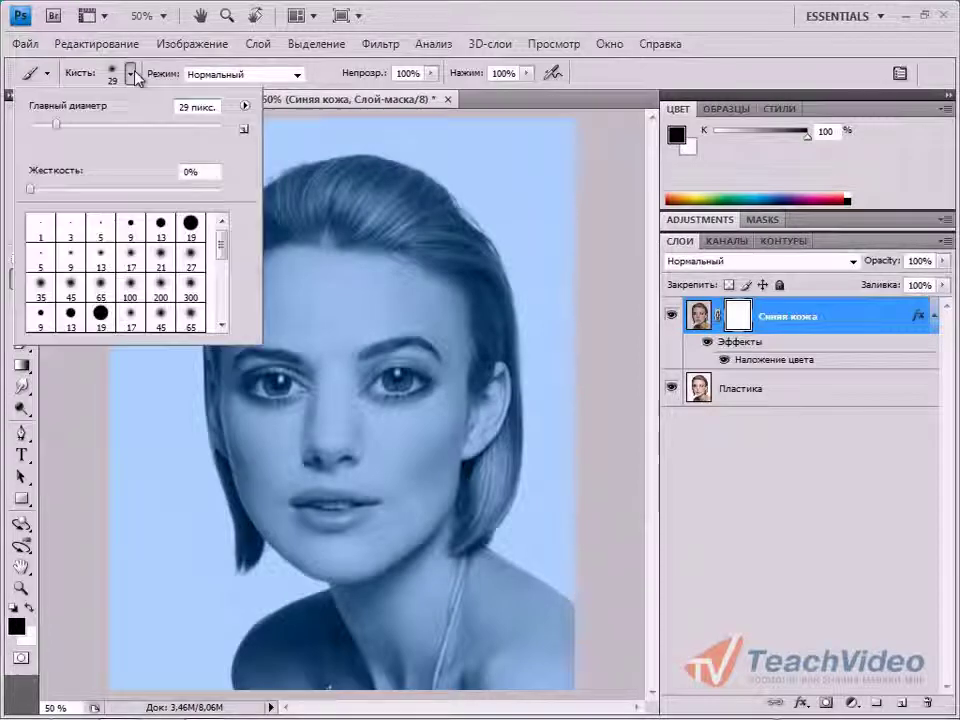
left_click_drag(133, 126, 154, 125)
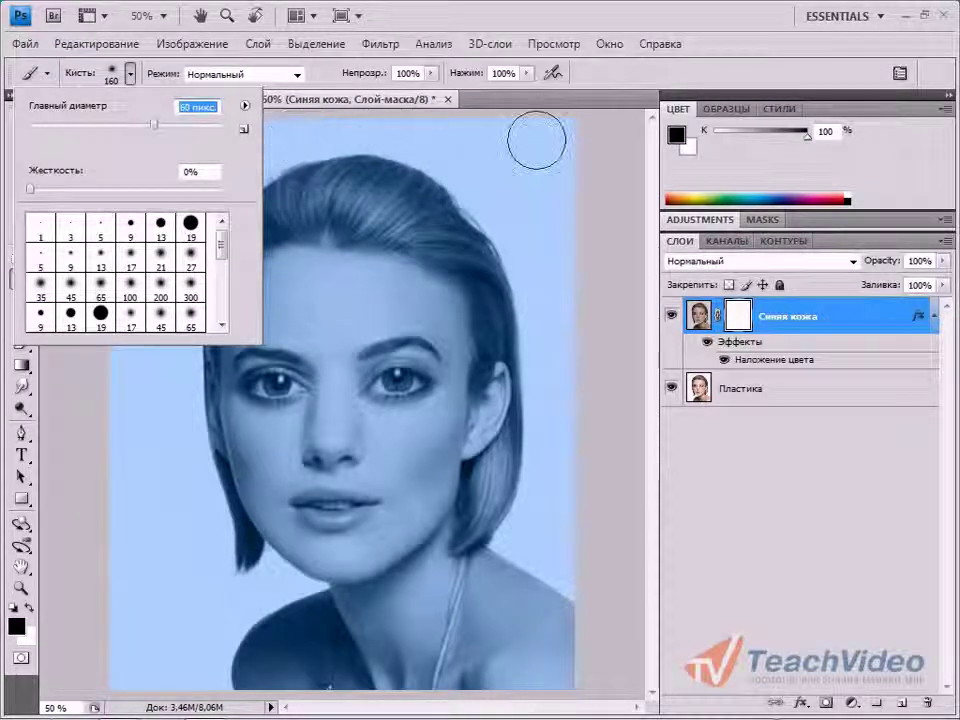
left_click(536, 141)
mouse_move(536, 141)
left_mouse_down()
mouse_move(525, 150)
mouse_move(560, 165)
mouse_move(562, 250)
left_mouse_up()
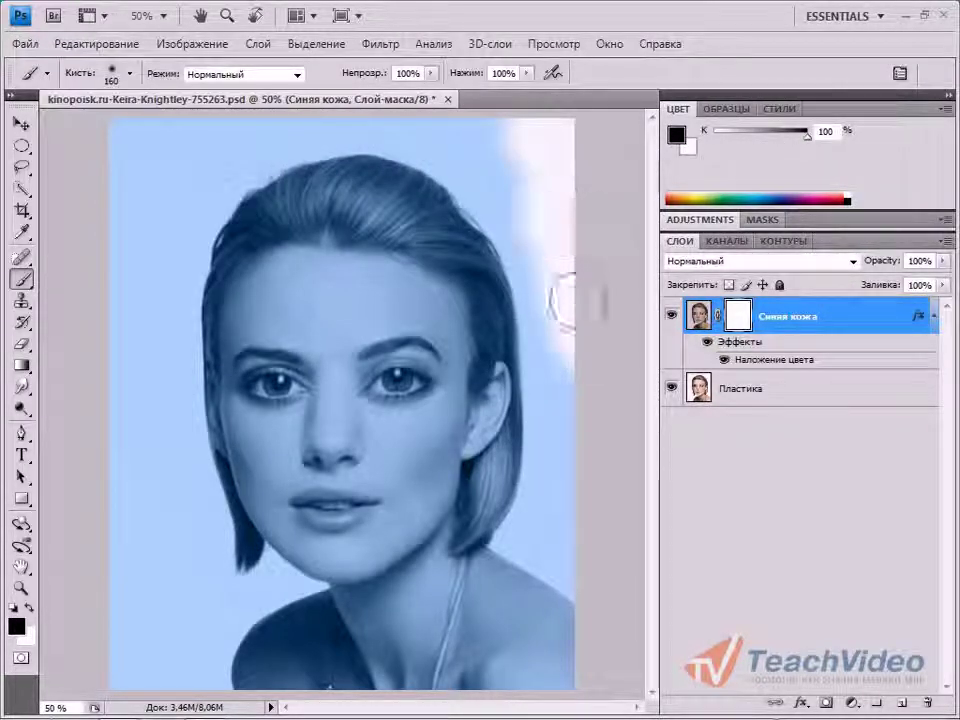
mouse_move(536, 161)
left_mouse_down()
mouse_move(558, 215)
mouse_move(533, 172)
mouse_move(461, 111)
mouse_move(458, 128)
mouse_move(258, 115)
mouse_move(268, 128)
mouse_move(140, 143)
mouse_move(105, 160)
mouse_move(108, 205)
mouse_move(155, 195)
mouse_move(205, 135)
mouse_move(208, 145)
mouse_move(135, 190)
mouse_move(335, 140)
mouse_move(255, 150)
mouse_move(335, 177)
mouse_move(450, 175)
mouse_move(505, 213)
mouse_move(460, 175)
mouse_move(508, 242)
left_mouse_up()
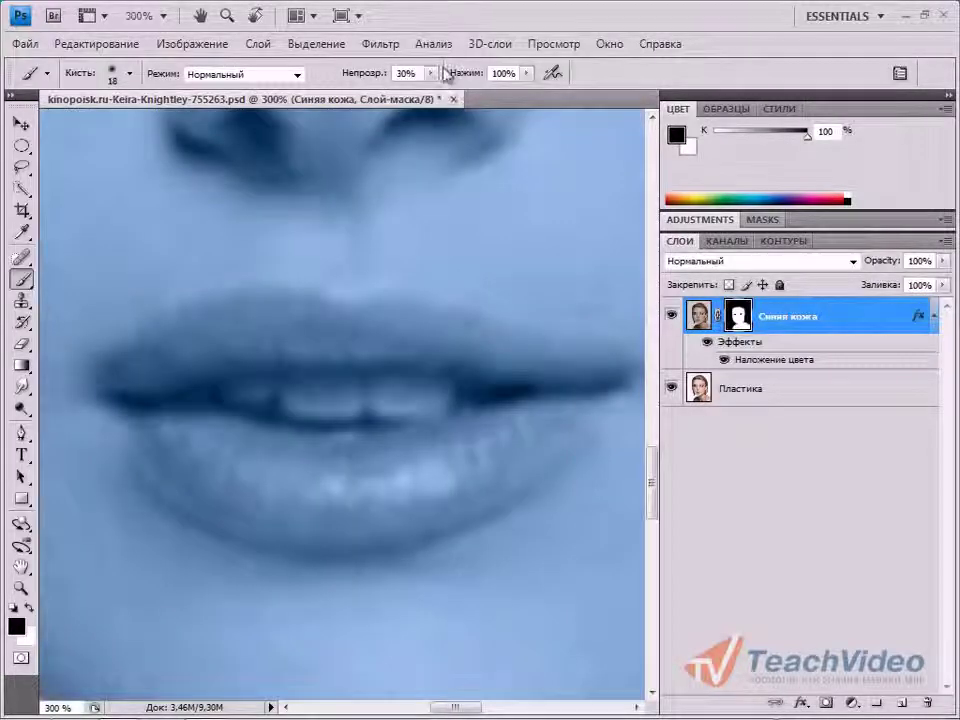
Step: Fade the blue tint over the lips by painting black on the Синяя кожа mask with an 18 px brush at 30% opacity
left_click(431, 73)
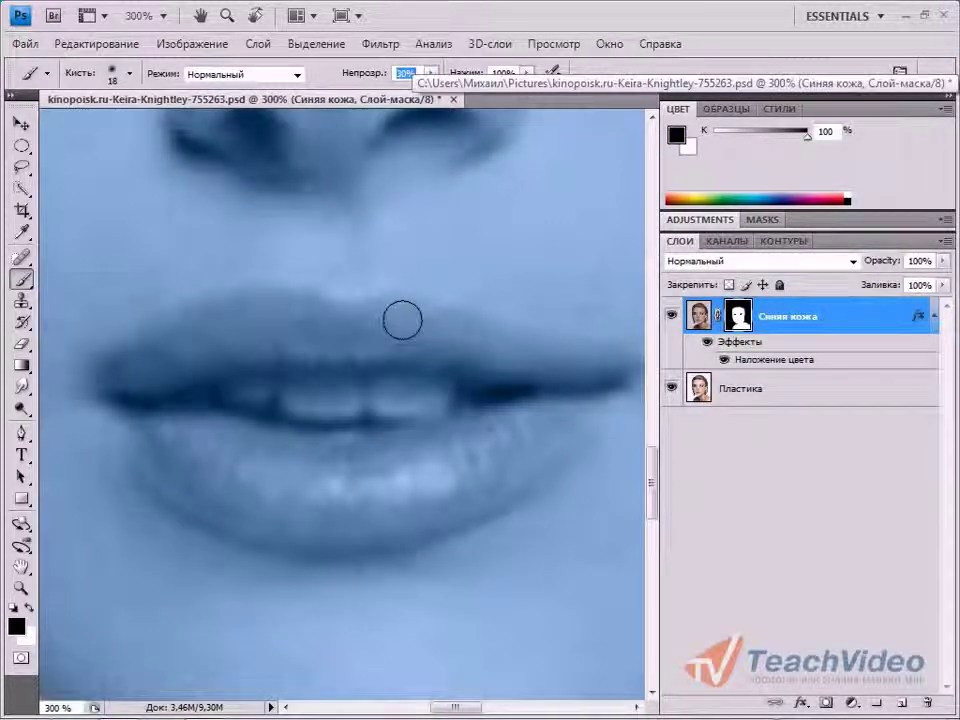
left_click_drag(409, 328, 443, 338)
mouse_move(368, 342)
left_mouse_down()
mouse_move(310, 347)
mouse_move(268, 325)
mouse_move(338, 335)
mouse_move(280, 309)
mouse_move(160, 337)
mouse_move(192, 316)
left_mouse_up()
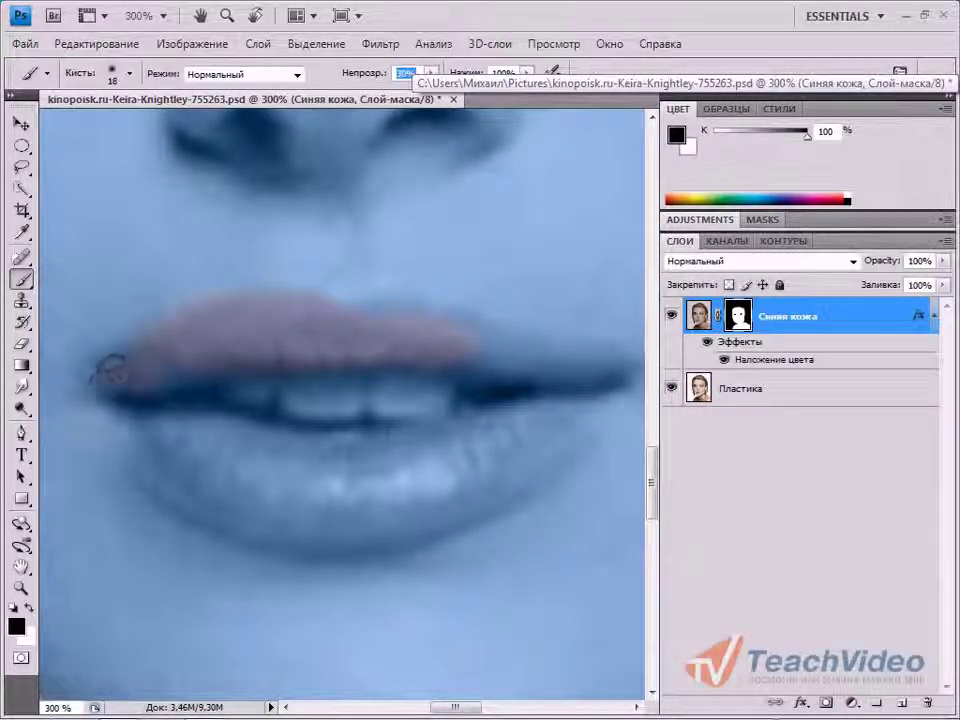
left_click_drag(110, 370, 118, 368)
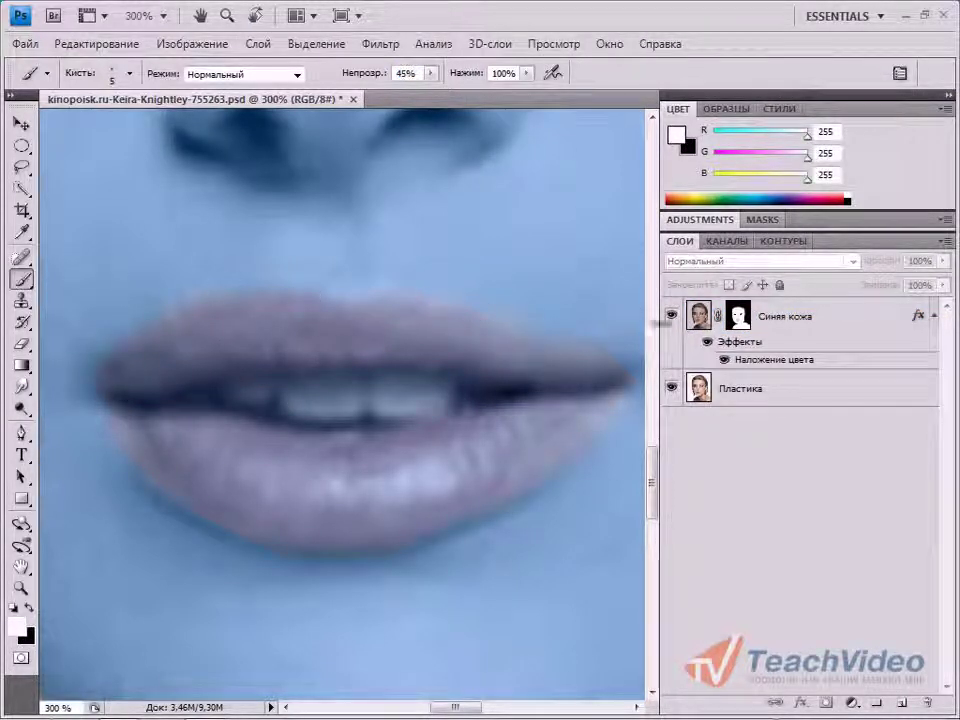
left_click(738, 317)
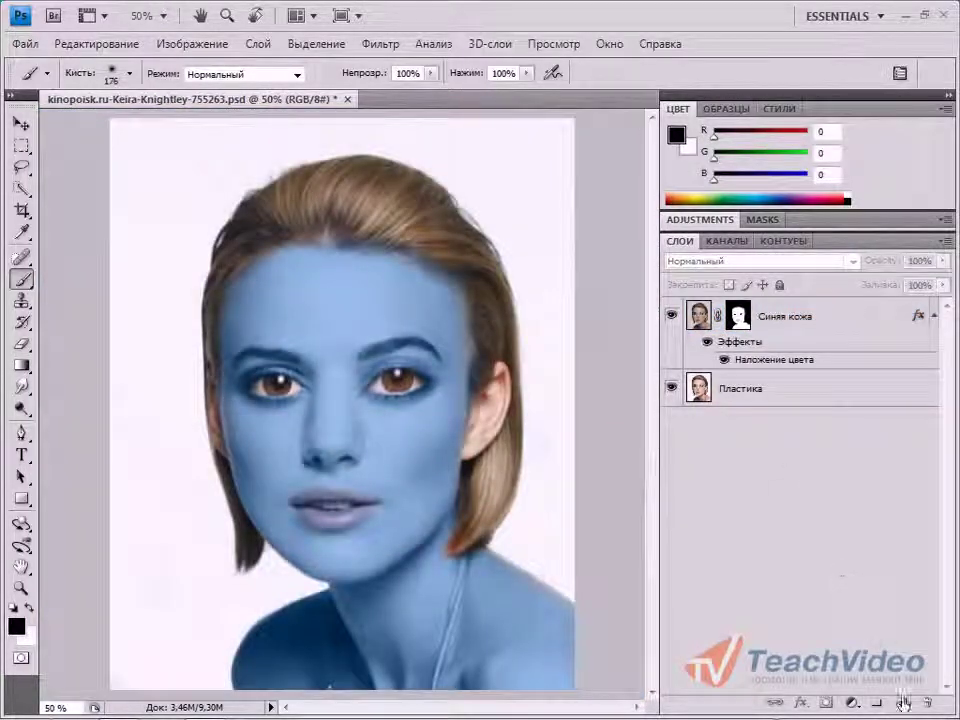
Step: Create a new layer directly beneath Синяя кожа and paint the background around the head black
key("ctrl+shift+alt+n")
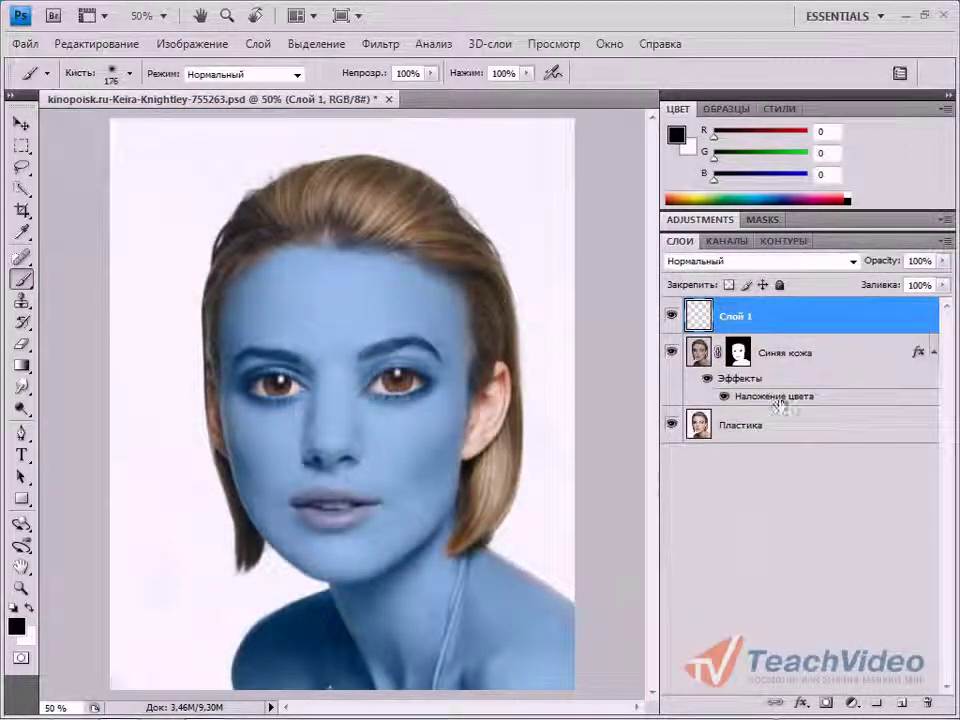
left_click_drag(800, 327, 806, 402)
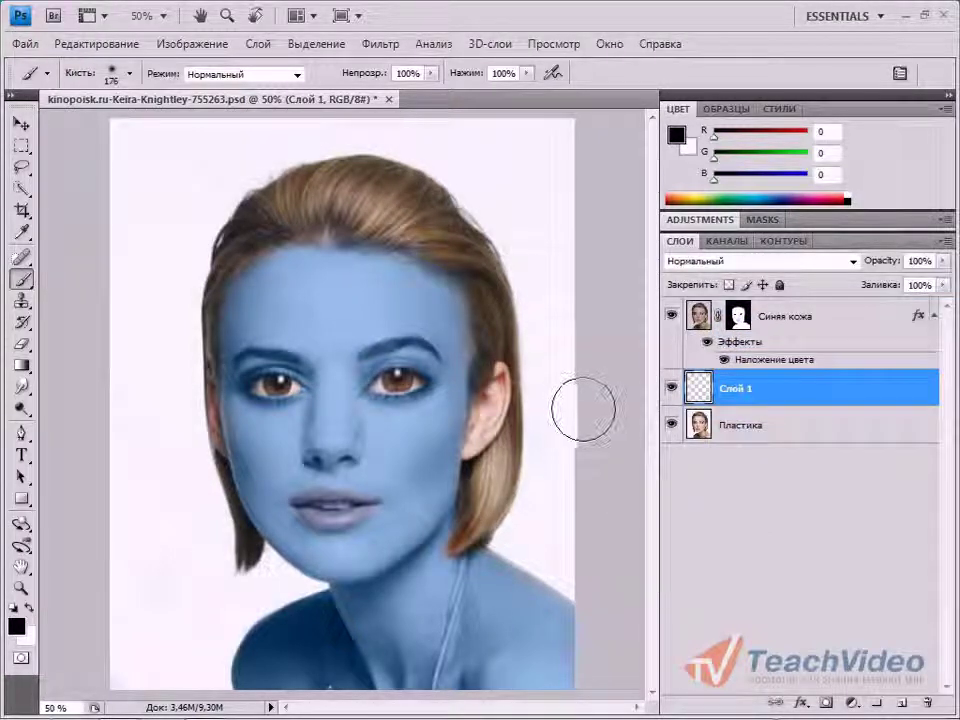
mouse_move(583, 407)
left_mouse_down()
mouse_move(570, 150)
mouse_move(545, 120)
mouse_move(415, 125)
mouse_move(315, 110)
mouse_move(140, 118)
mouse_move(108, 165)
mouse_move(103, 422)
left_mouse_up()
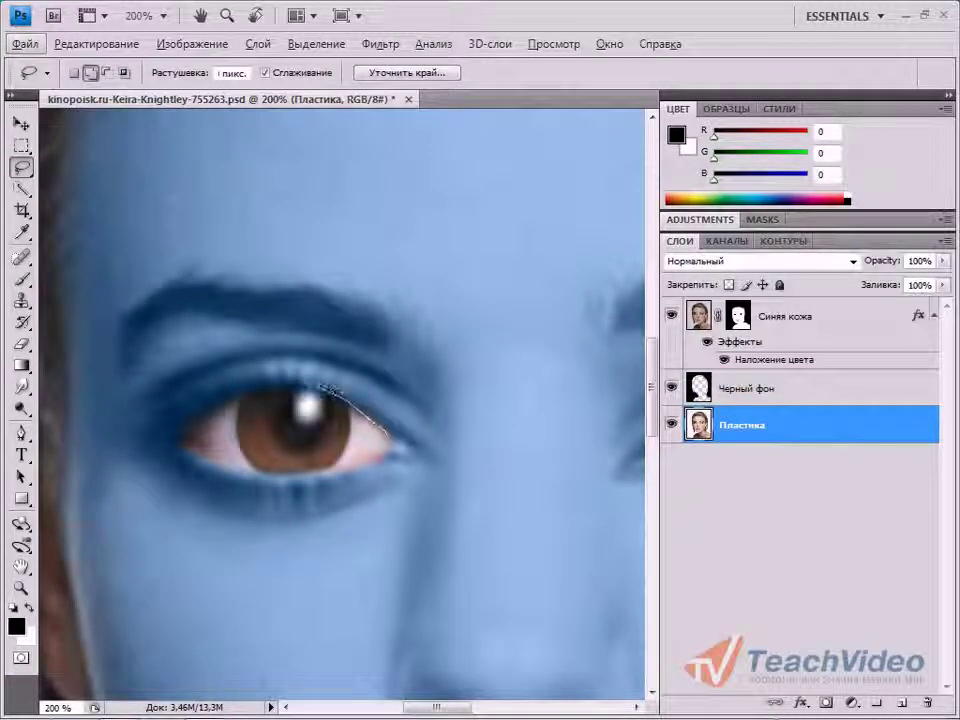
Step: Outline the eye opening with the Lasso on the Пластика layer and desaturate the selected area
mouse_move(268, 377)
left_mouse_down()
mouse_move(210, 398)
mouse_move(172, 432)
left_mouse_up()
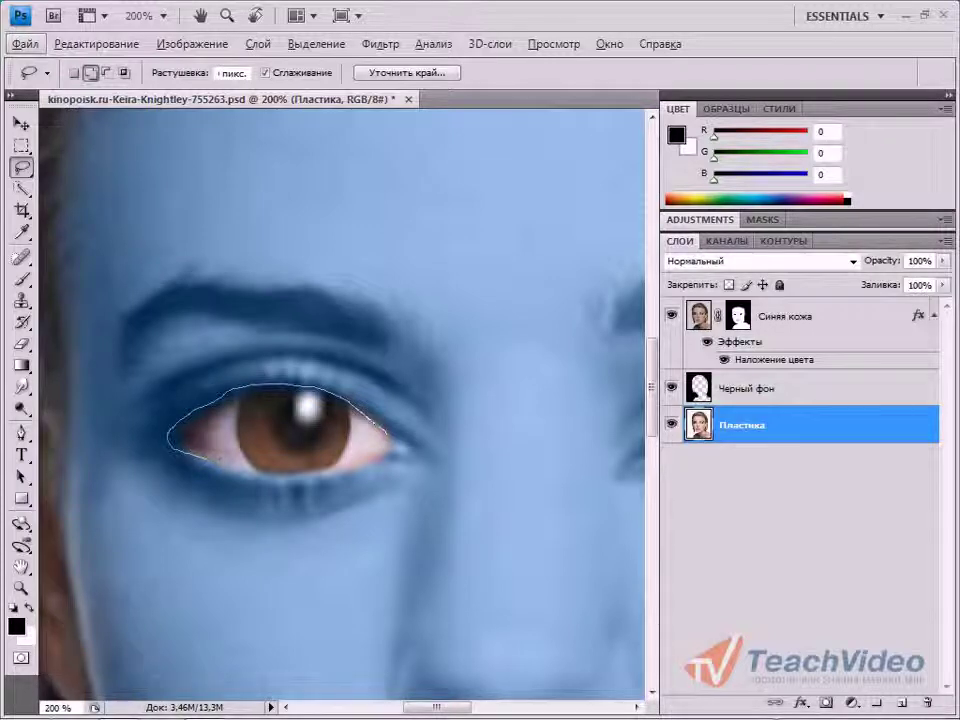
left_click_drag(368, 464, 390, 450)
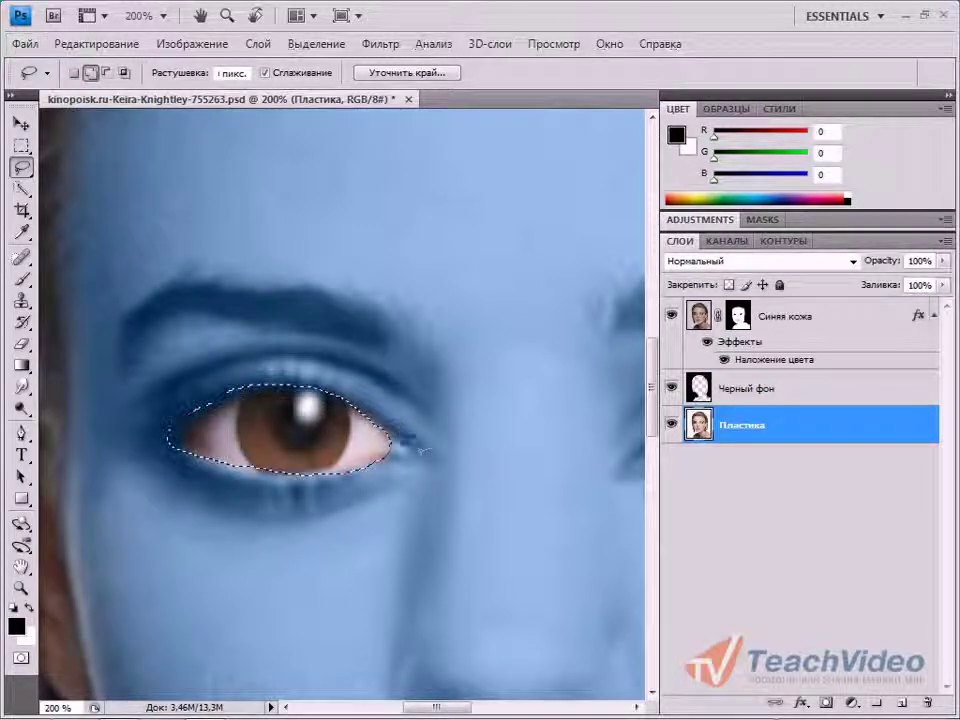
left_click(211, 46)
mouse_move(200, 92)
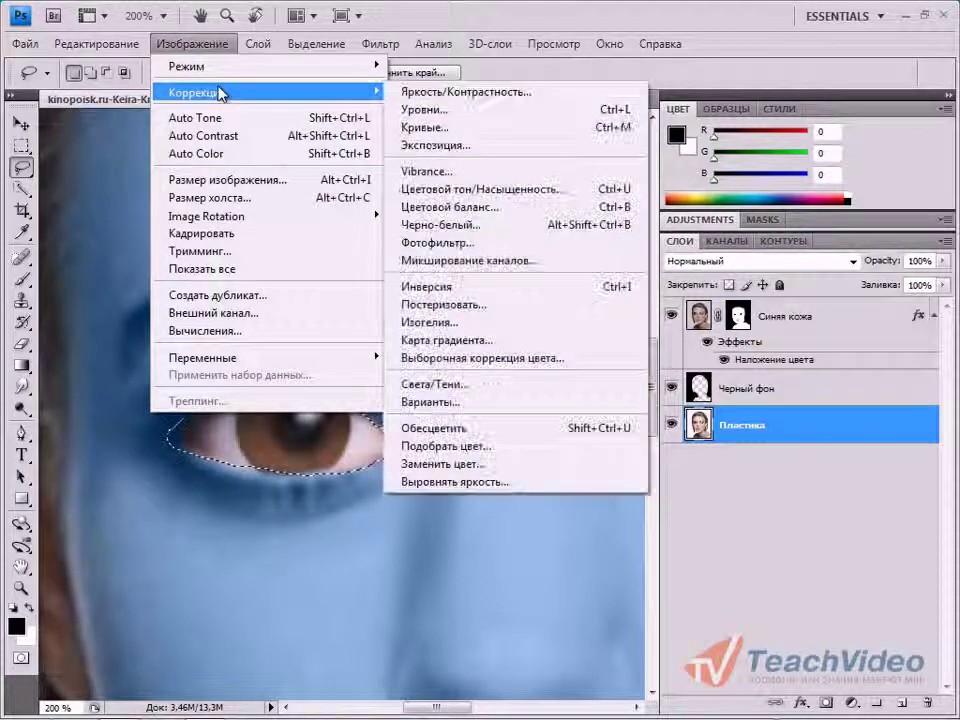
left_click(546, 437)
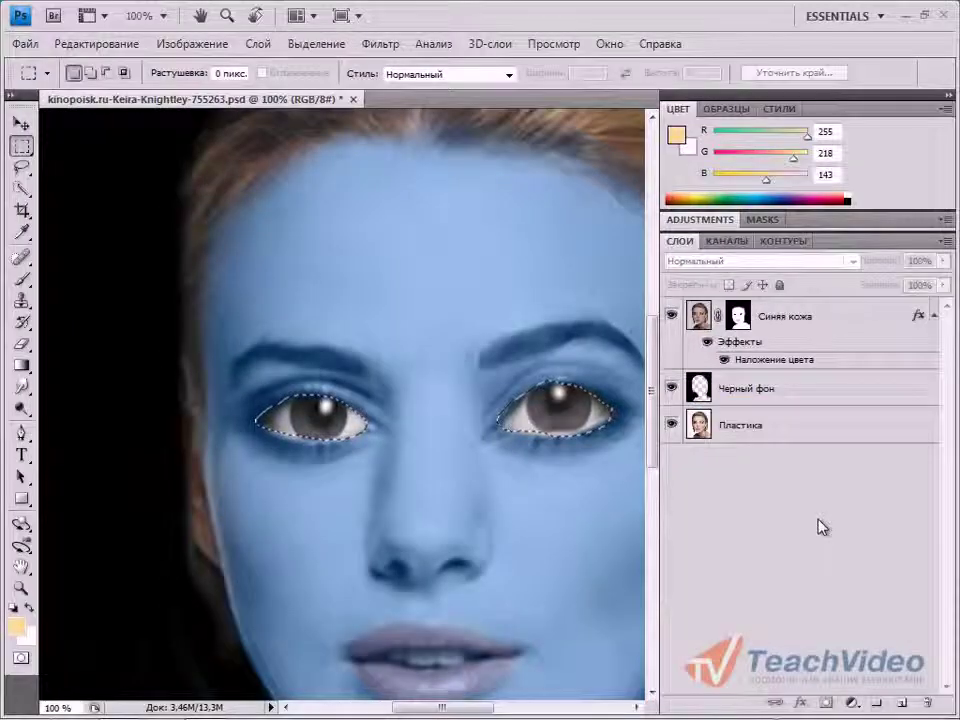
Step: Create a new layer above Пластика and brush both irises inside the selection with the yellow R 255, G 218, B 143
left_click(799, 426)
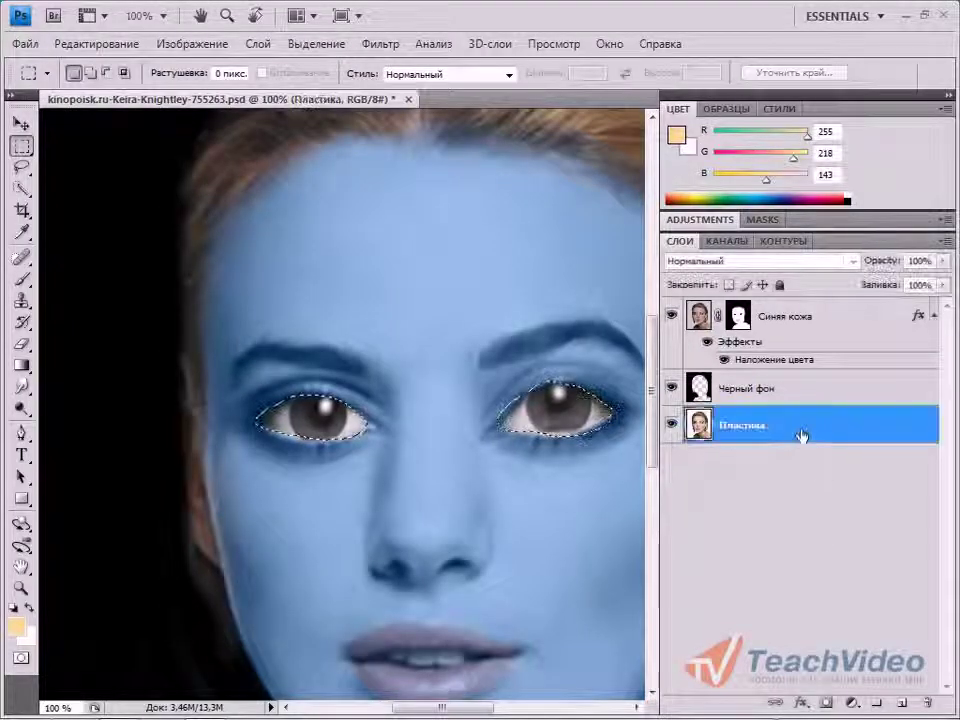
left_click(903, 703)
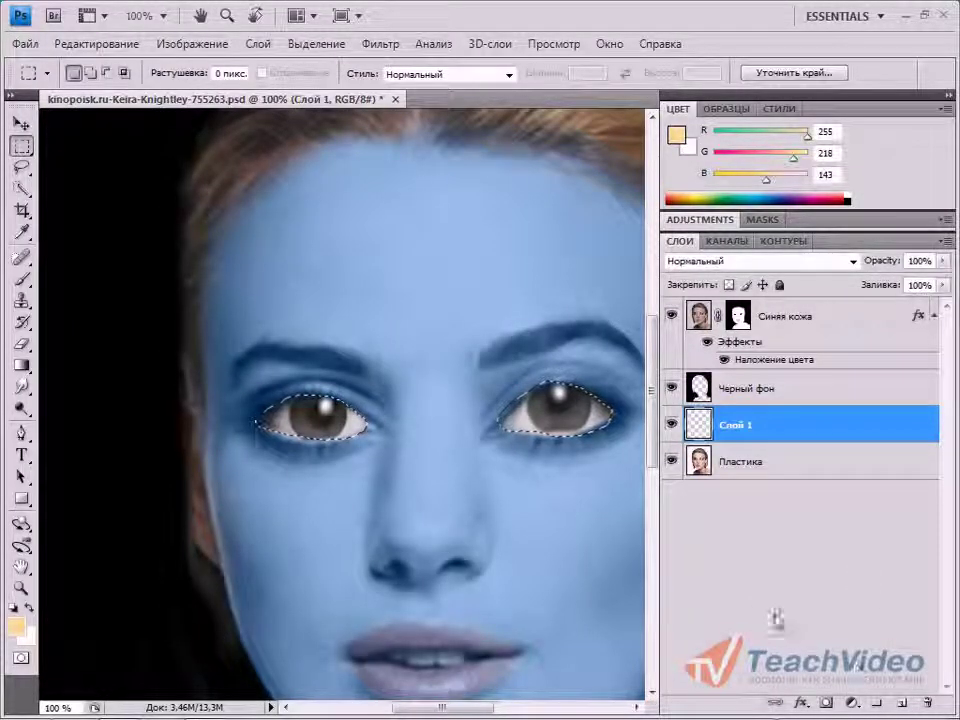
key("b")
left_click_drag(280, 418, 335, 416)
left_click_drag(520, 410, 567, 402)
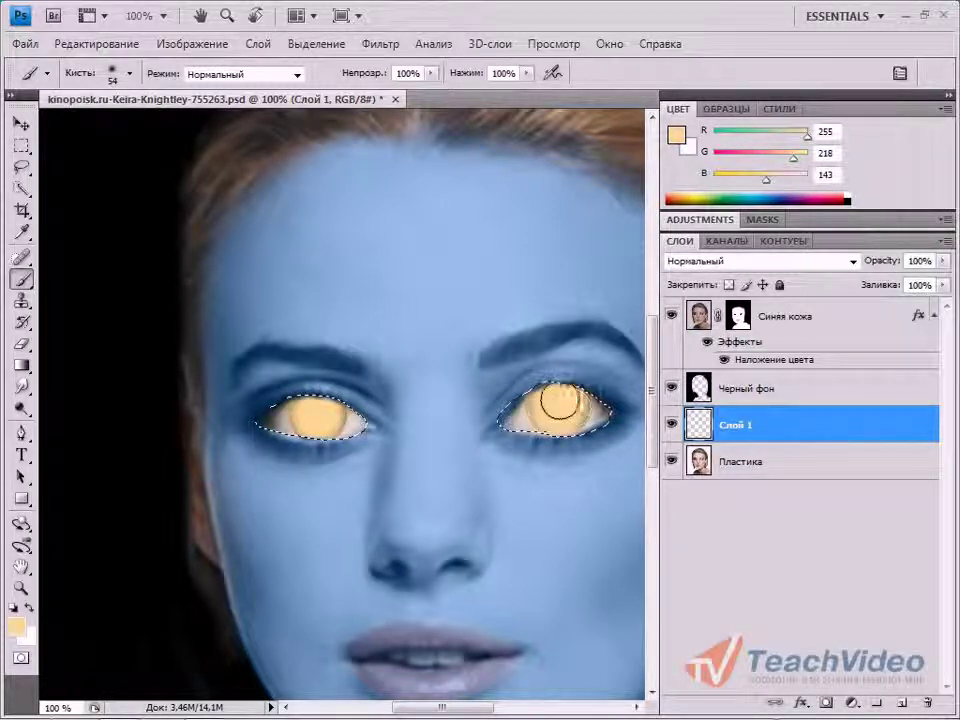
Step: Set the blend mode of the yellow eye layer Слой 1 to Перекрытие in its blending options
right_click(843, 432)
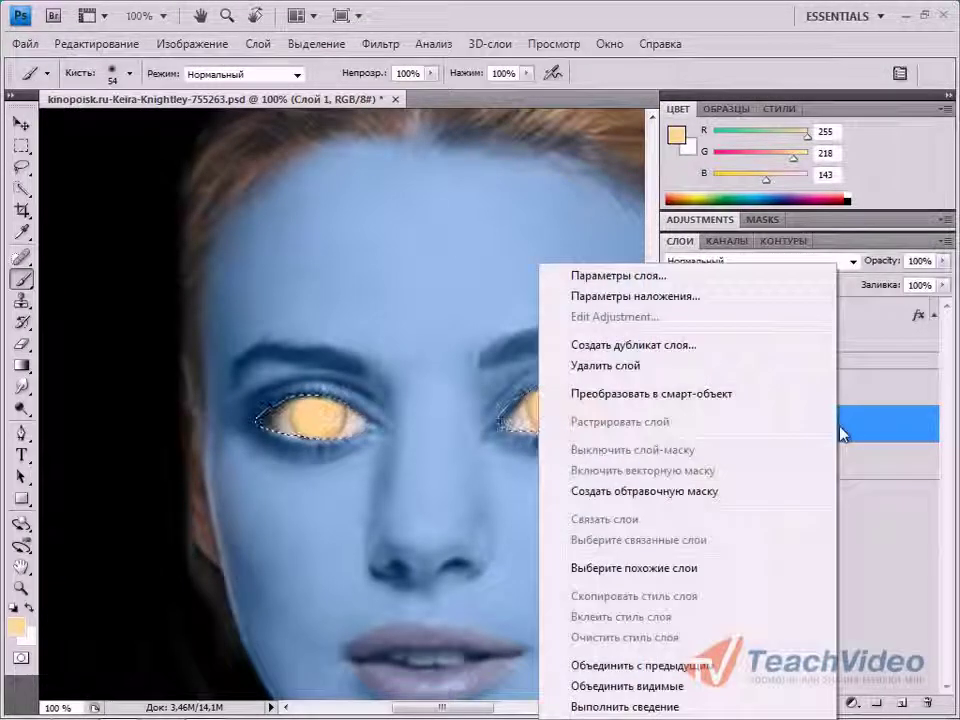
left_click(742, 300)
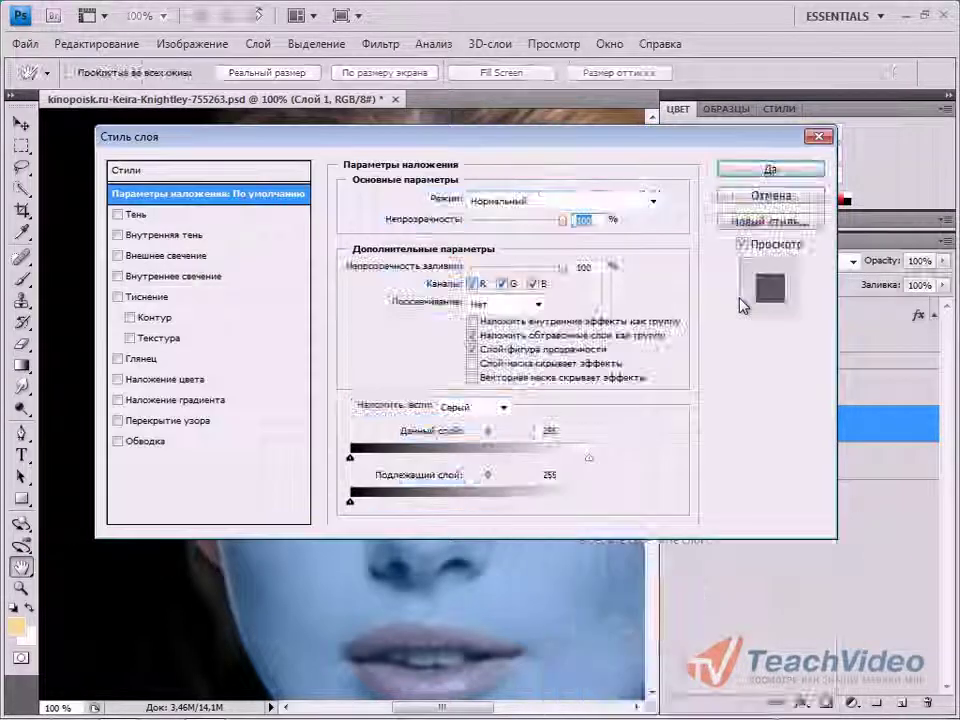
left_click(540, 202)
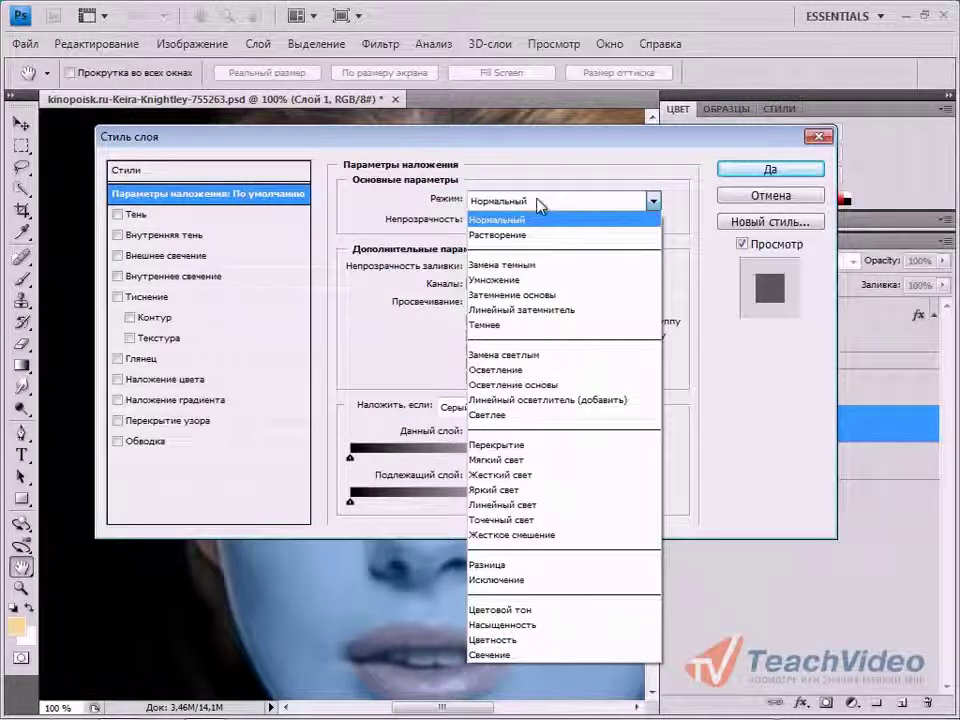
left_click(580, 446)
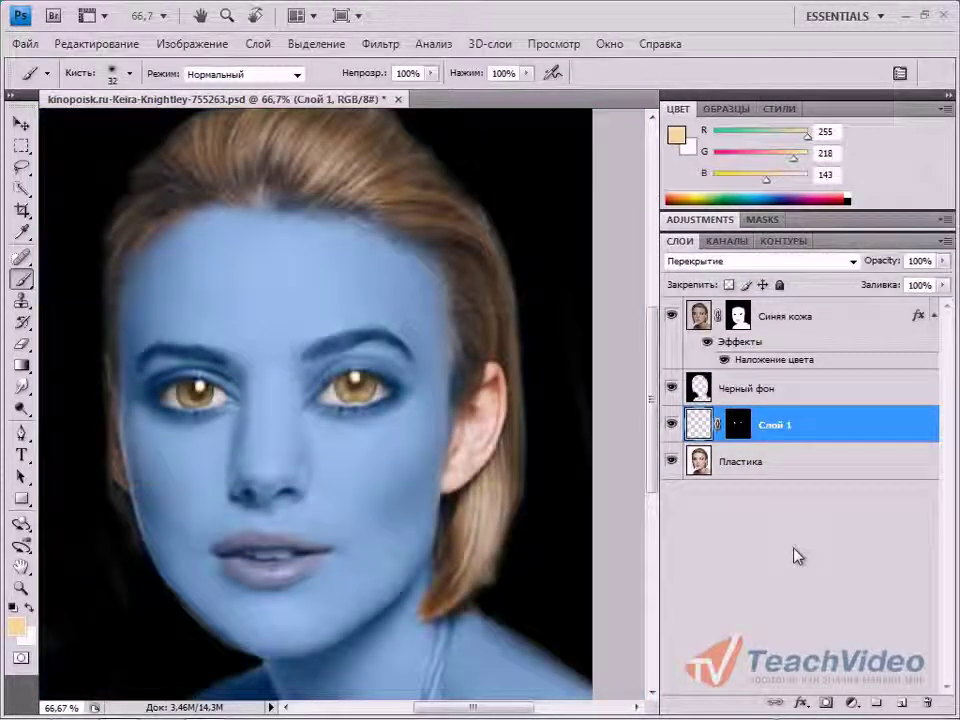
Step: Duplicate the Слой 1 eye layer and set the copy's blend mode to Мягкий свет
left_click_drag(787, 426, 901, 702)
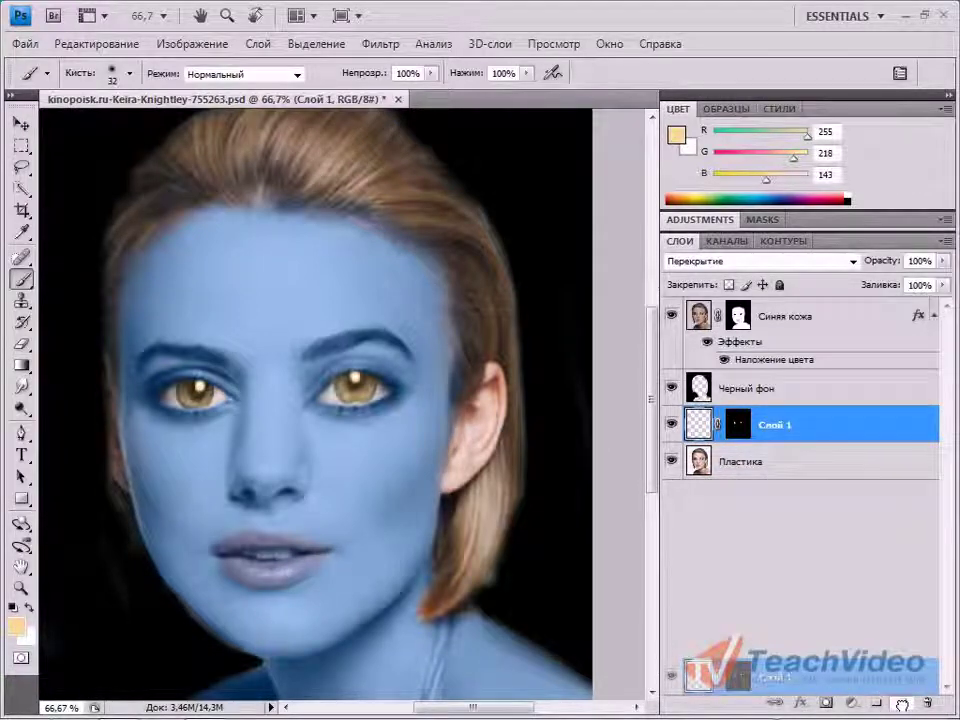
right_click(812, 426)
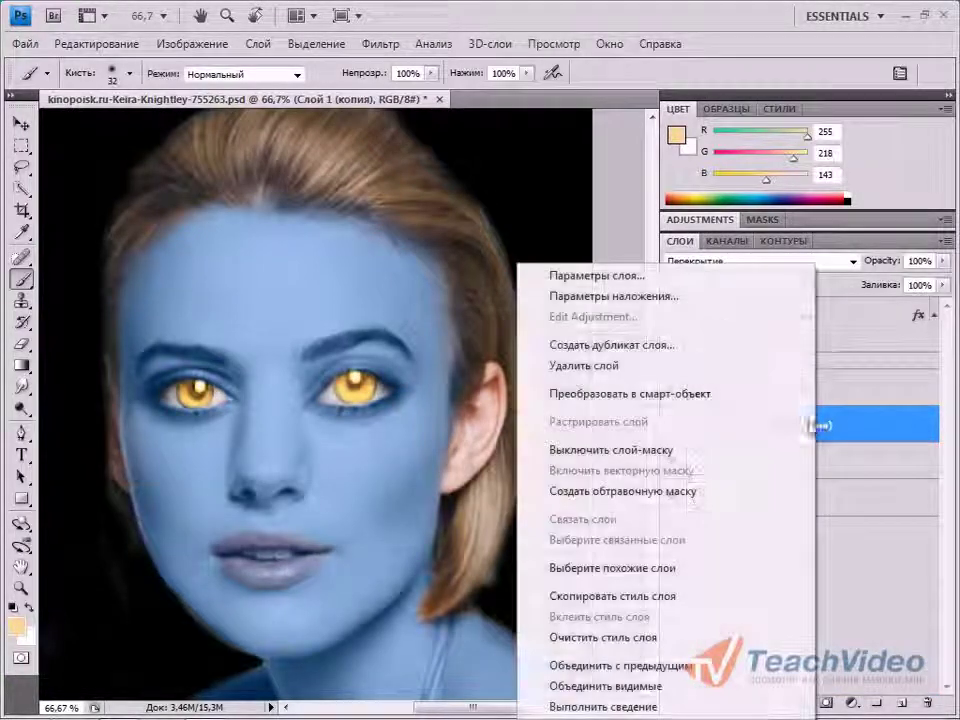
left_click(713, 298)
left_click(625, 374)
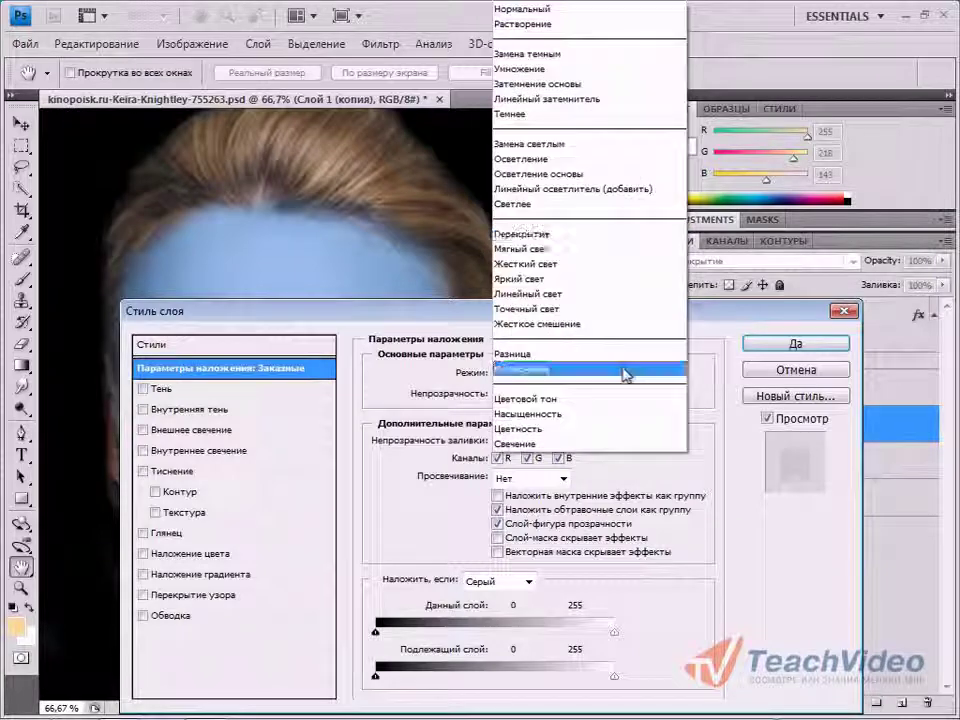
left_click(622, 258)
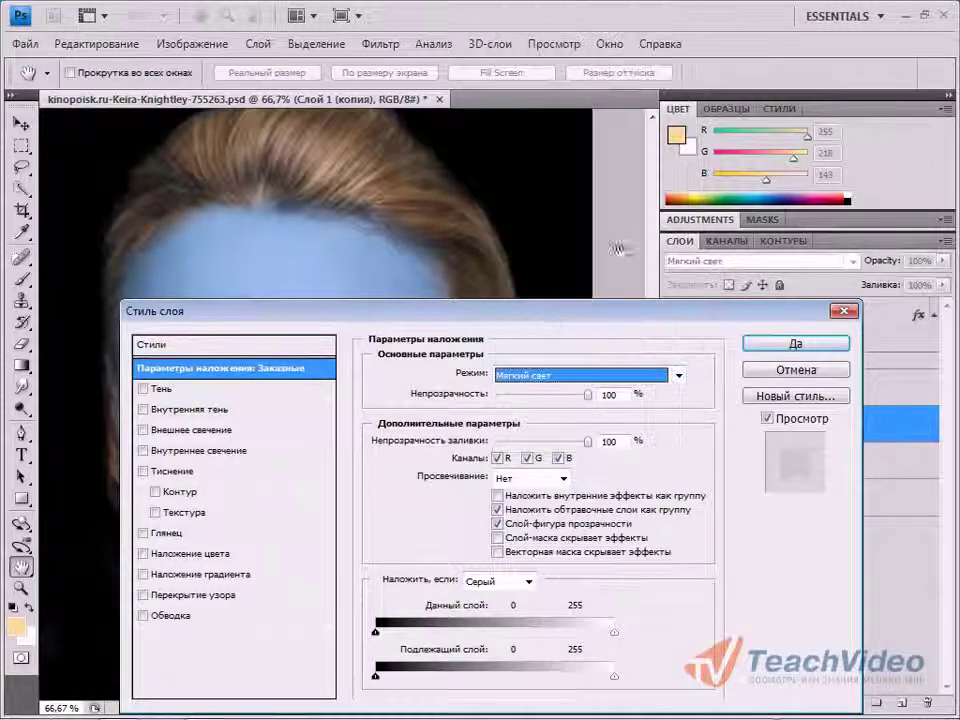
left_click(795, 342)
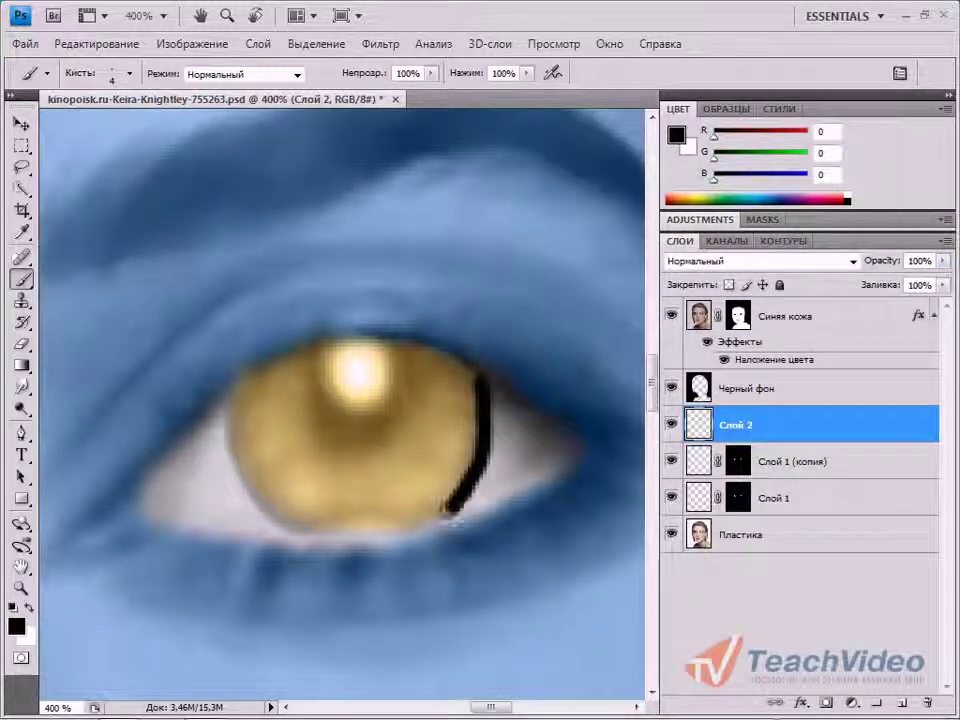
Step: Outline the irises of both eyes in black on Слой 2 with a 4 px brush, and lower that layer's opacity
left_click_drag(415, 523, 393, 530)
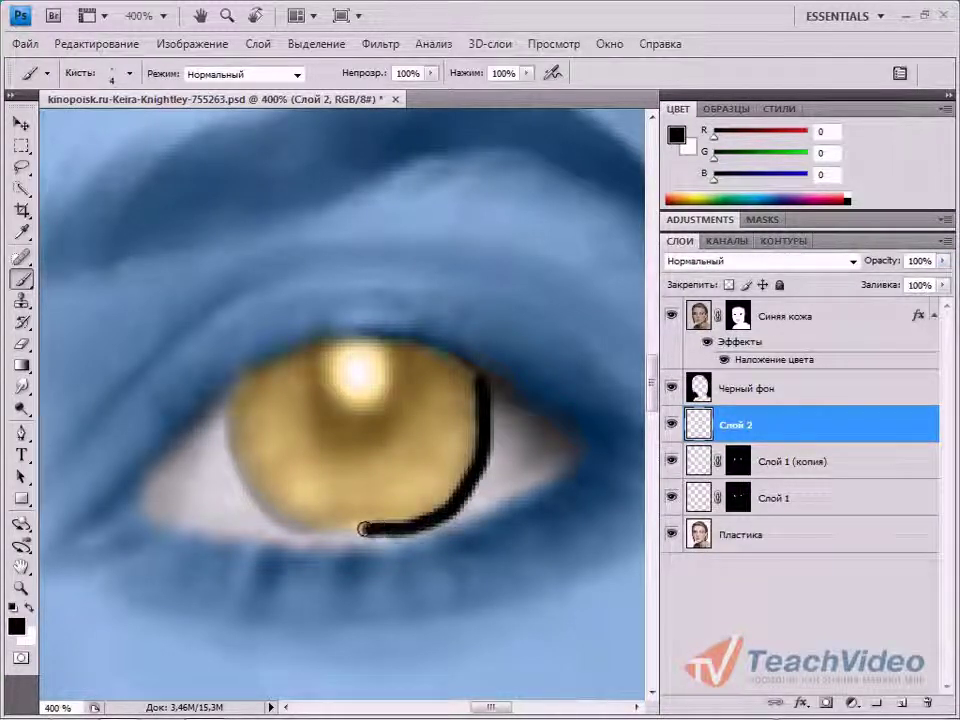
mouse_move(284, 525)
left_mouse_down()
mouse_move(239, 478)
mouse_move(231, 399)
left_mouse_up()
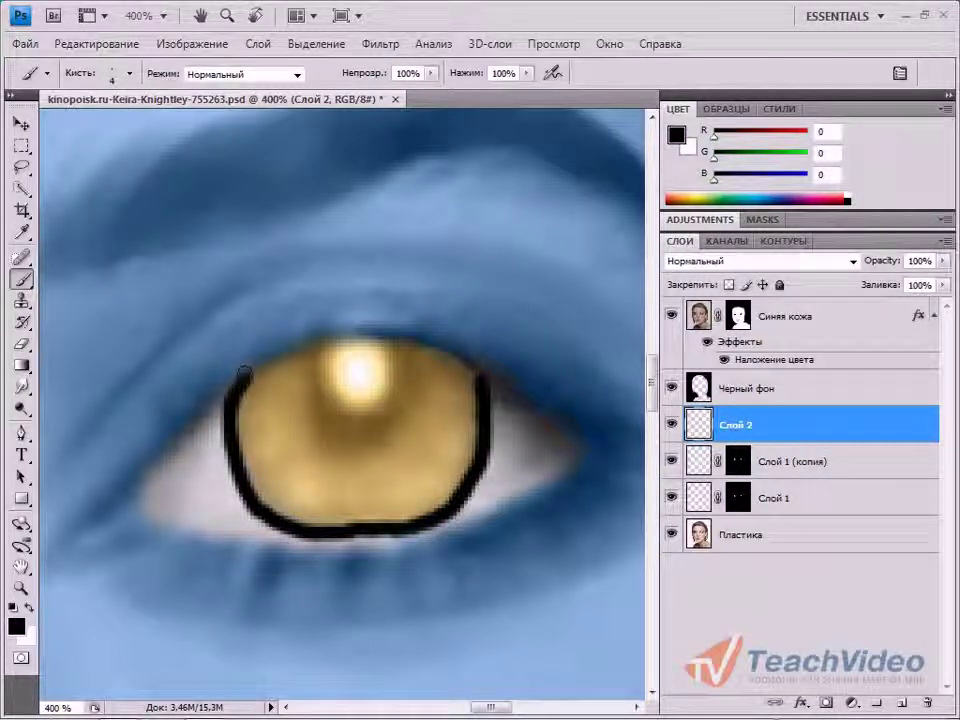
left_click_drag(390, 437, 300, 470)
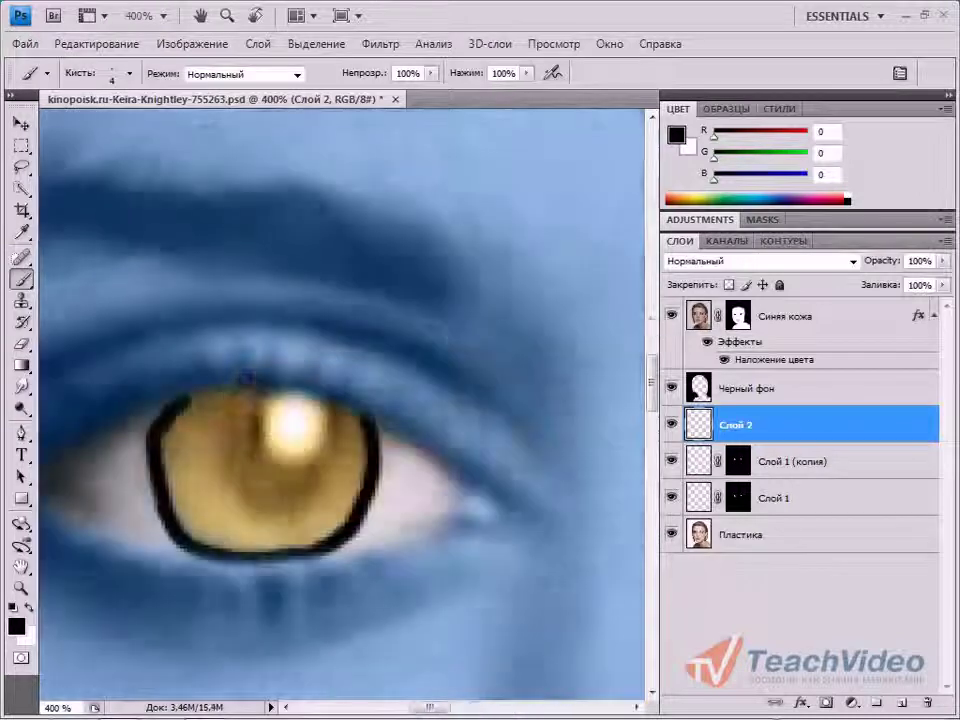
left_click(943, 261)
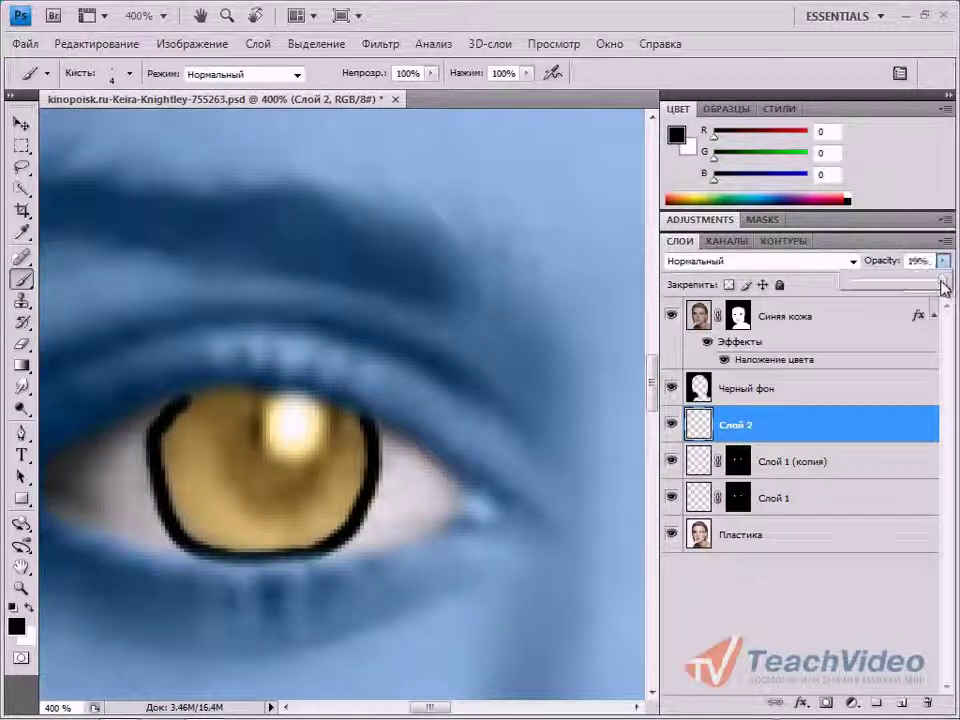
left_click_drag(877, 280, 862, 281)
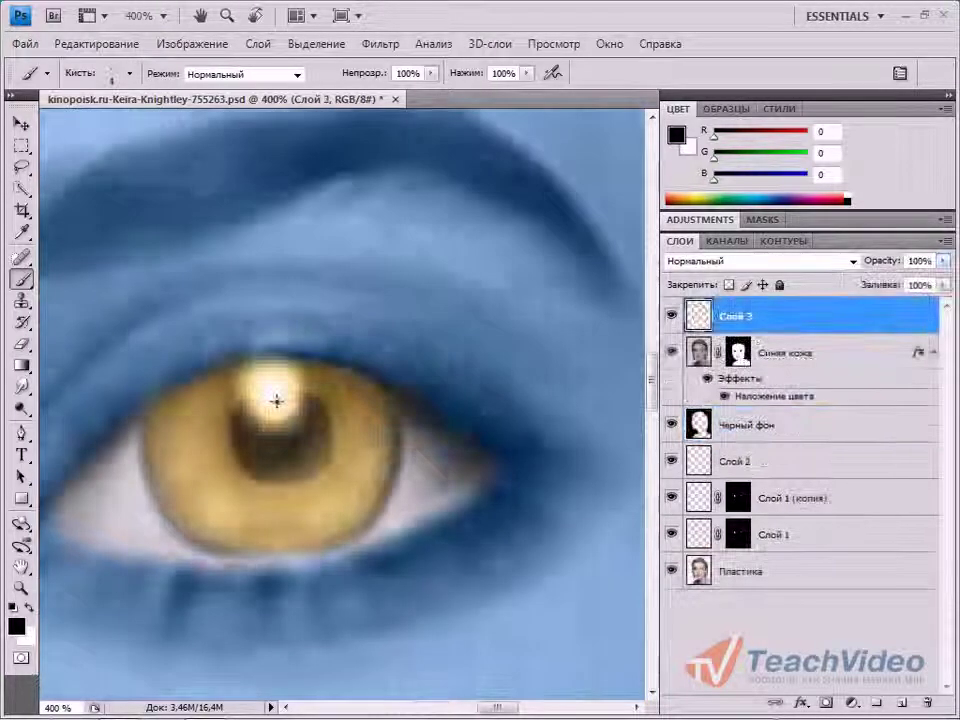
Step: Paint thin black radial lines around the pupil across the iris on Слой 3 with a 1 px brush
left_click_drag(278, 405, 276, 372)
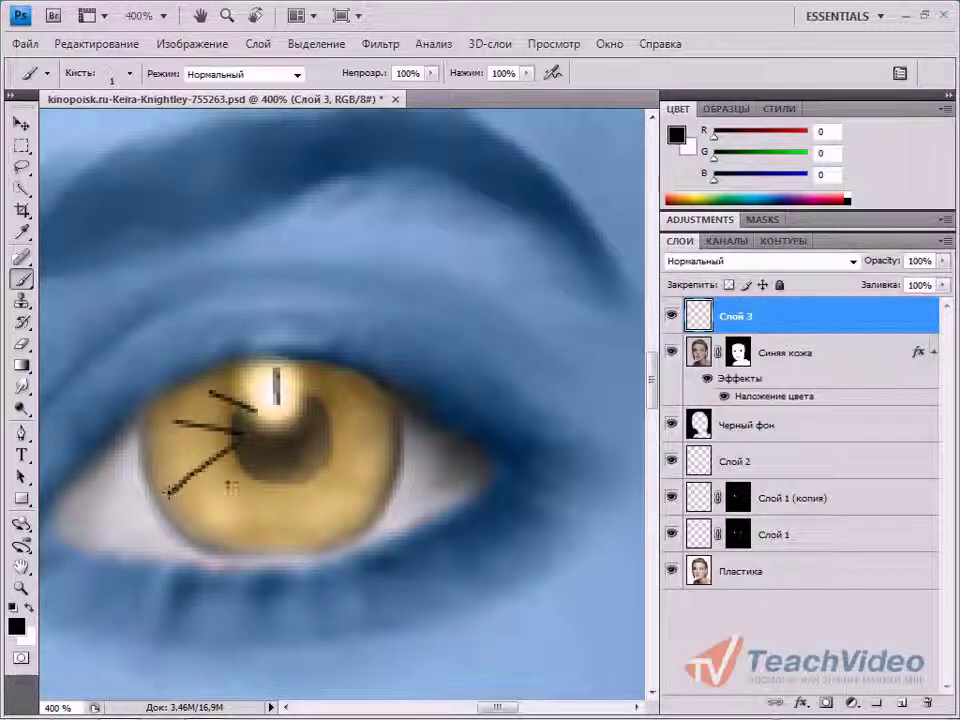
mouse_move(240, 440)
left_mouse_down()
mouse_move(210, 540)
mouse_move(263, 500)
left_mouse_up()
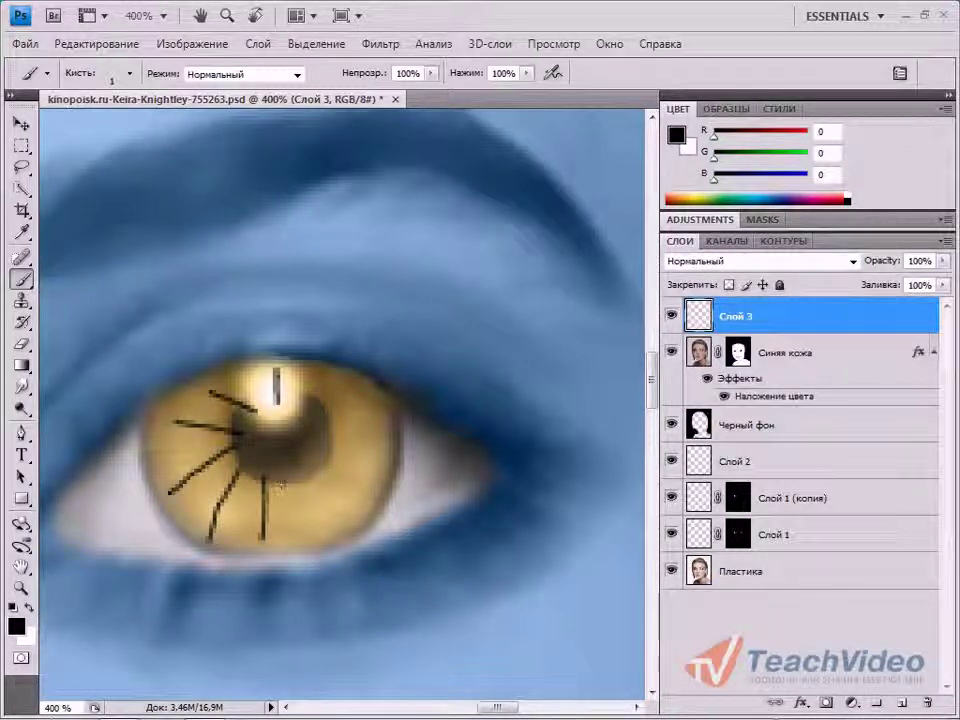
left_click_drag(290, 430, 335, 385)
left_click_drag(295, 440, 370, 430)
left_click_drag(295, 450, 375, 485)
left_click_drag(285, 460, 340, 515)
left_click_drag(275, 465, 295, 525)
left_click_drag(250, 455, 235, 530)
Step: Soften the iris lines on Слой 3 with a slight Gaussian Blur and lower that layer's opacity
left_click(380, 44)
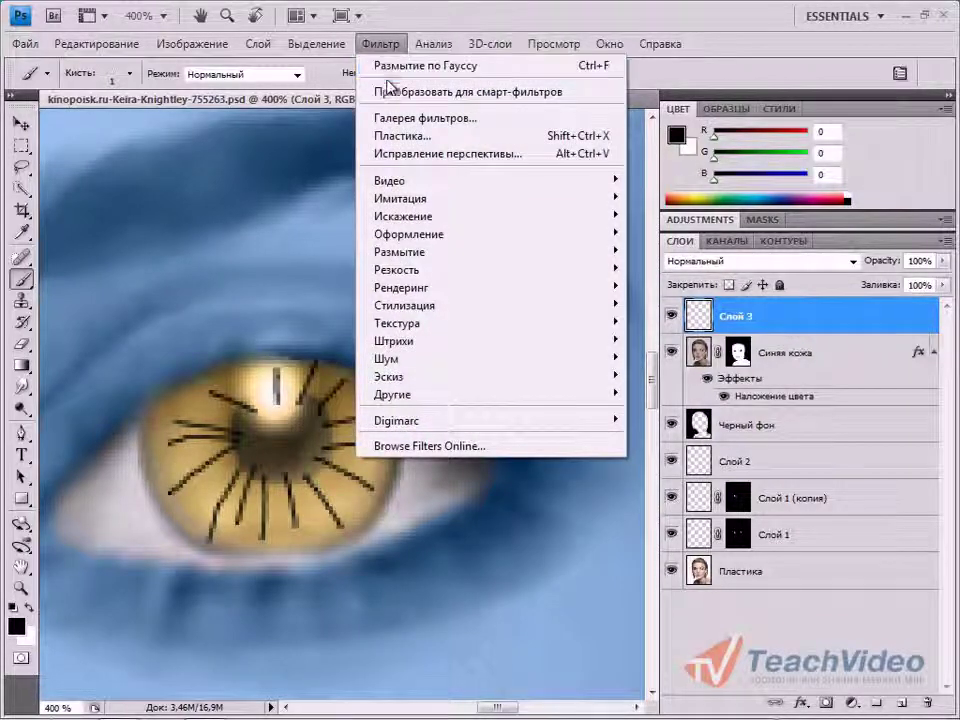
mouse_move(407, 251)
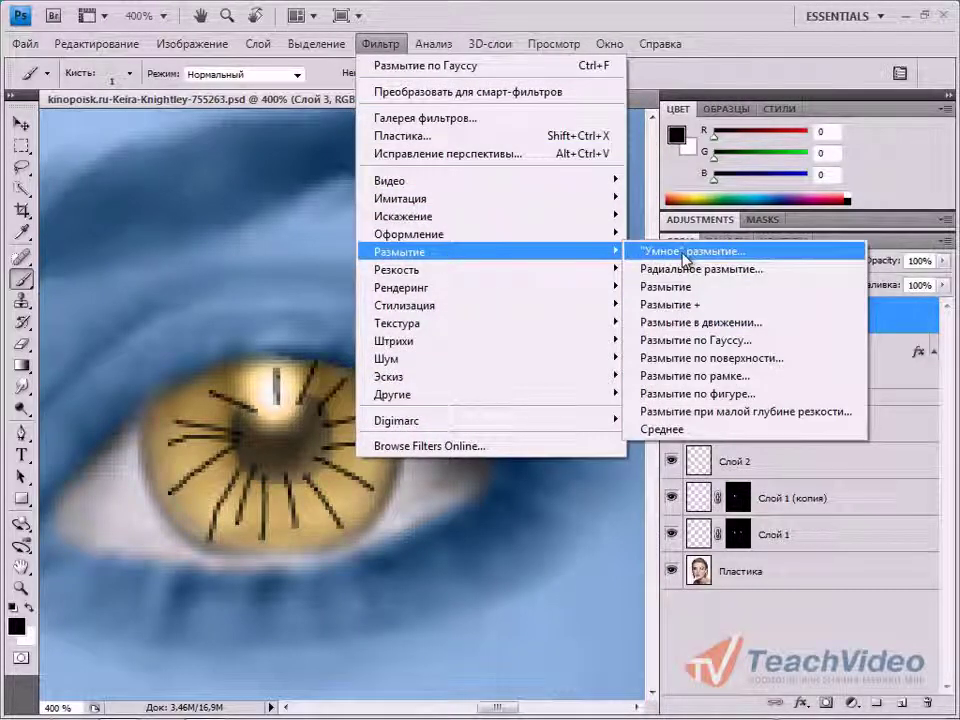
left_click(700, 340)
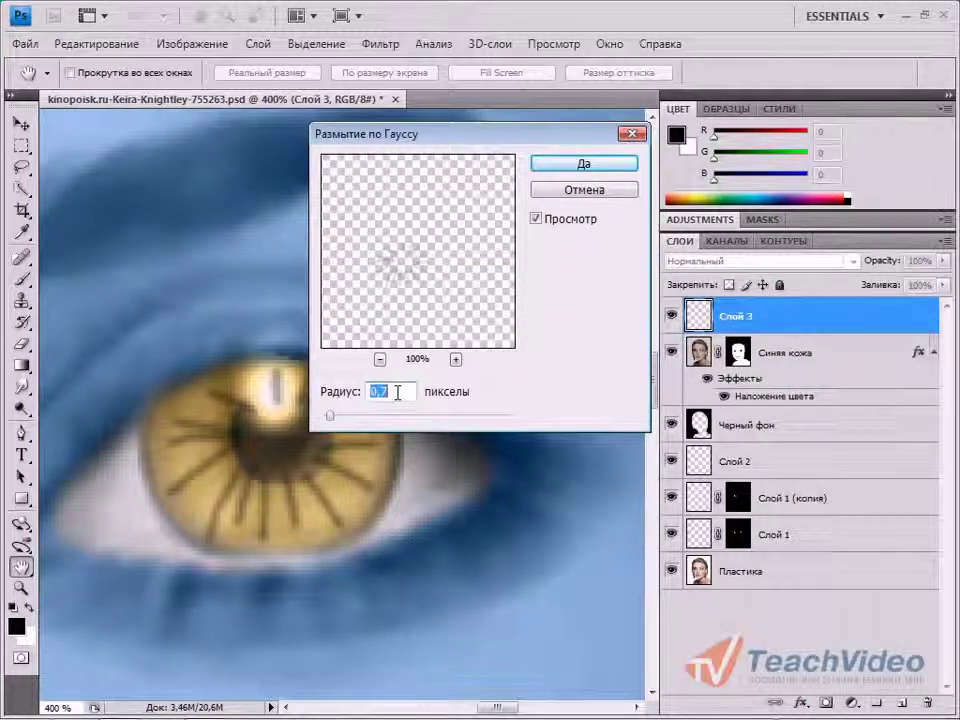
key("Down")
key("Down")
left_click(582, 165)
key("b")
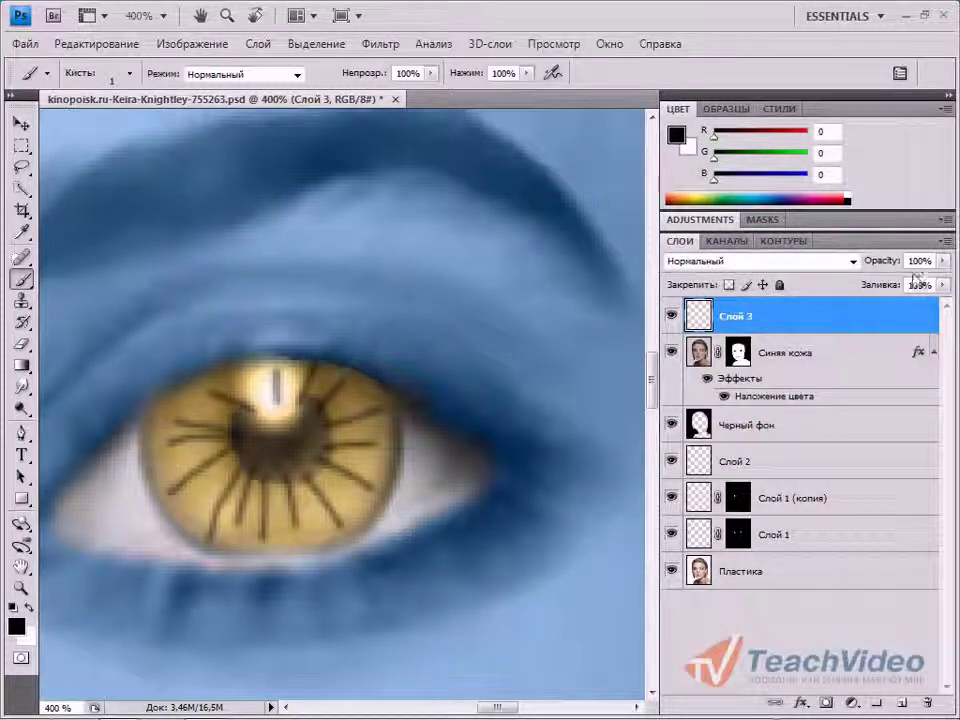
left_click(941, 260)
left_click_drag(942, 287, 865, 287)
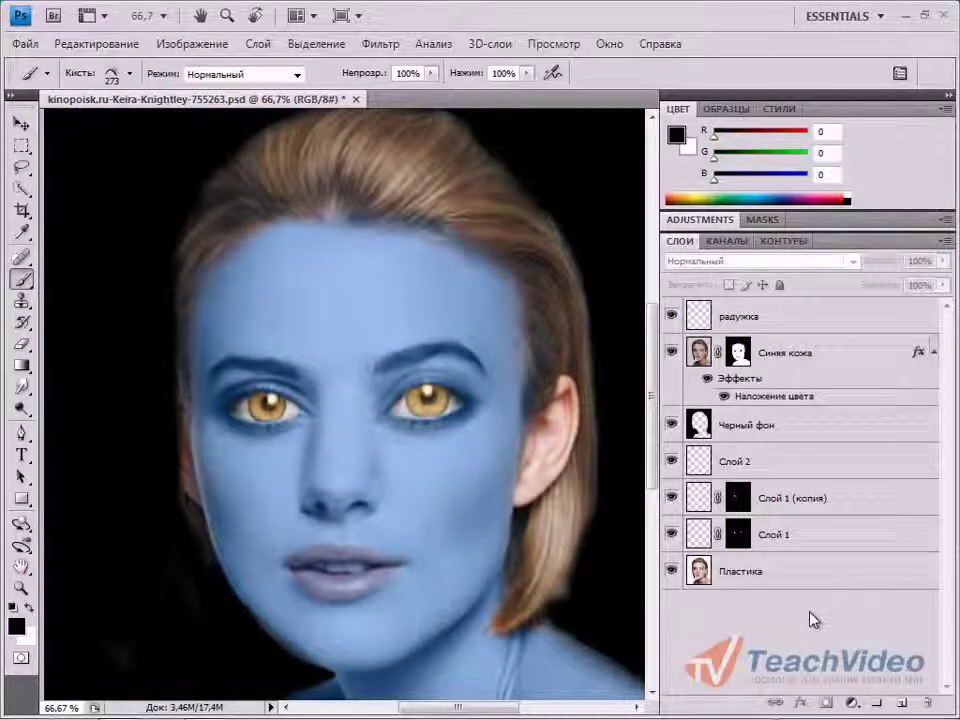
Step: Add a top layer named ресницы and stamp upper lashes on the right-hand eye with the 273 px eyelash brush
left_click(903, 705)
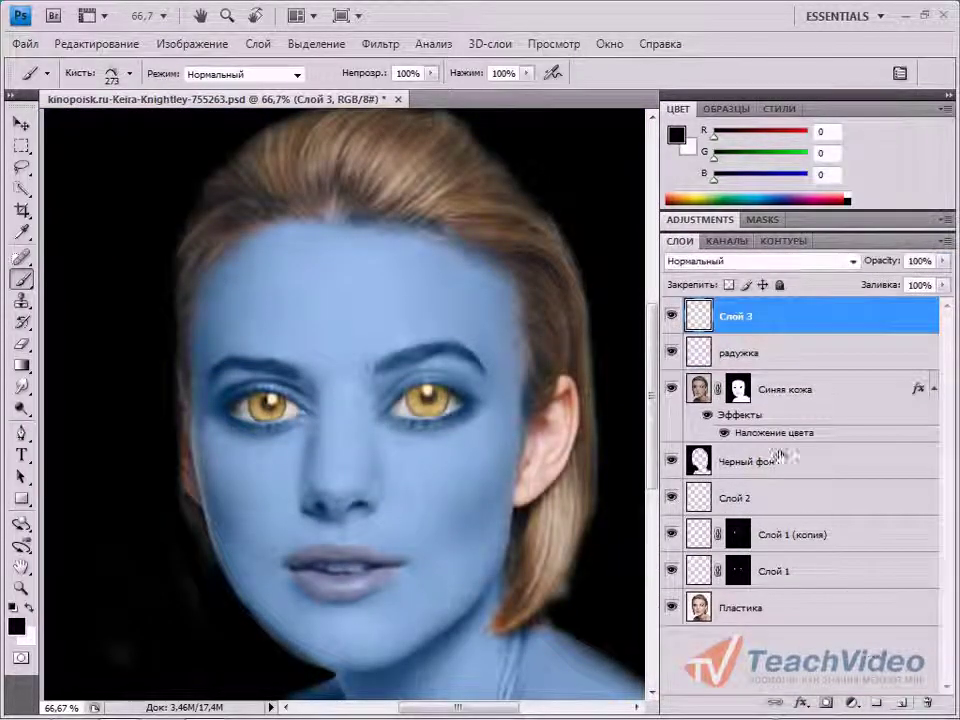
double_click(738, 317)
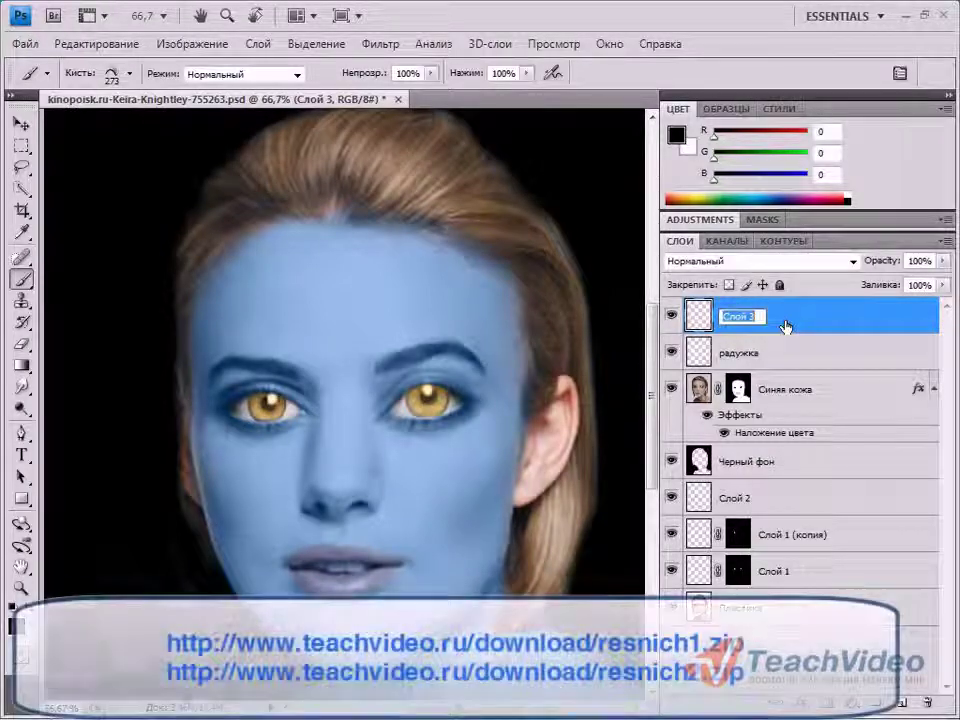
type("ресницы")
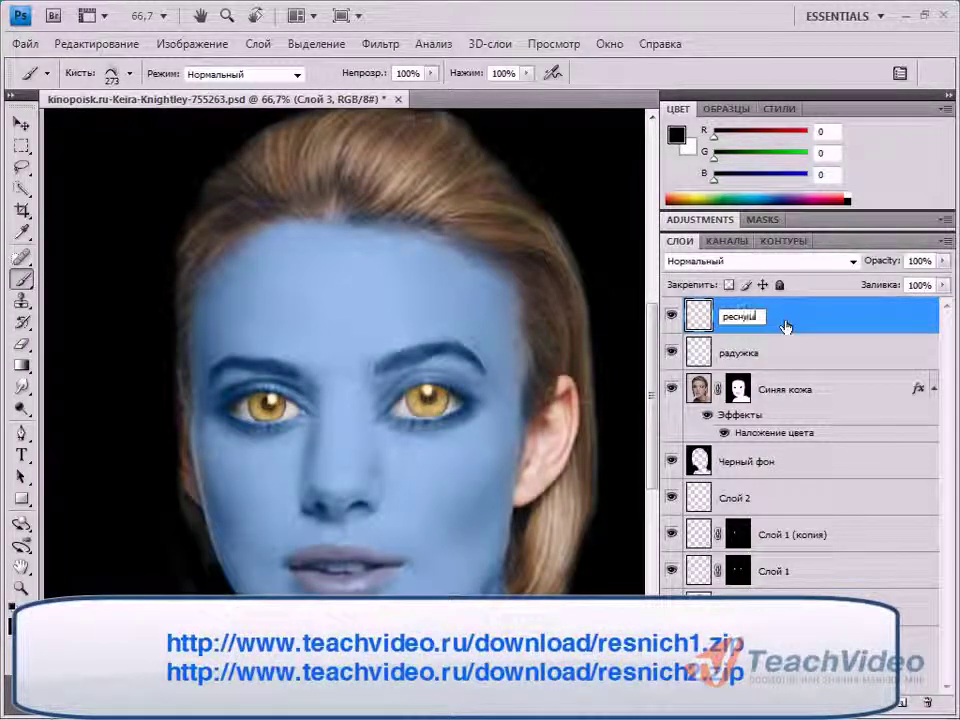
key("Return")
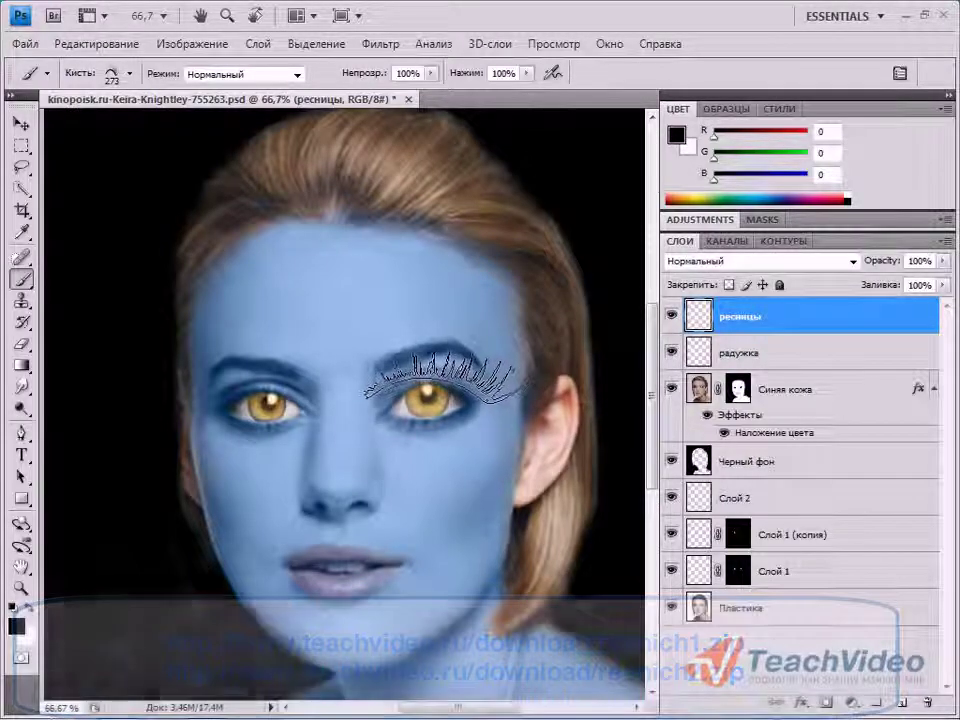
left_click(445, 375)
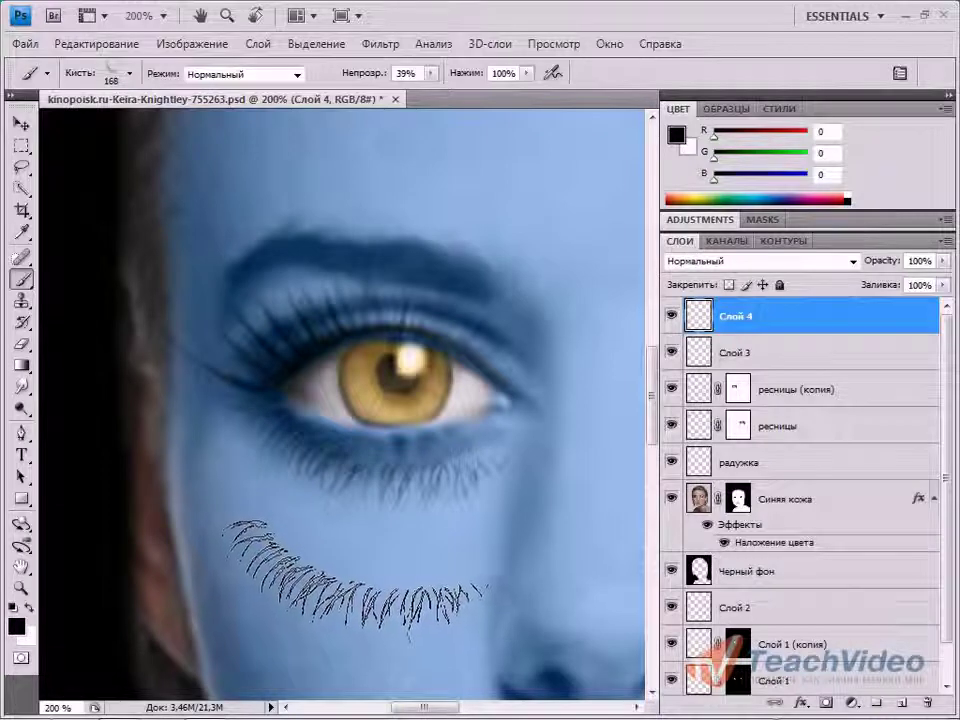
Step: Move the lower lashes on Слой 4 up to the eye's lower lid and warp them to follow its curve
left_click(20, 146)
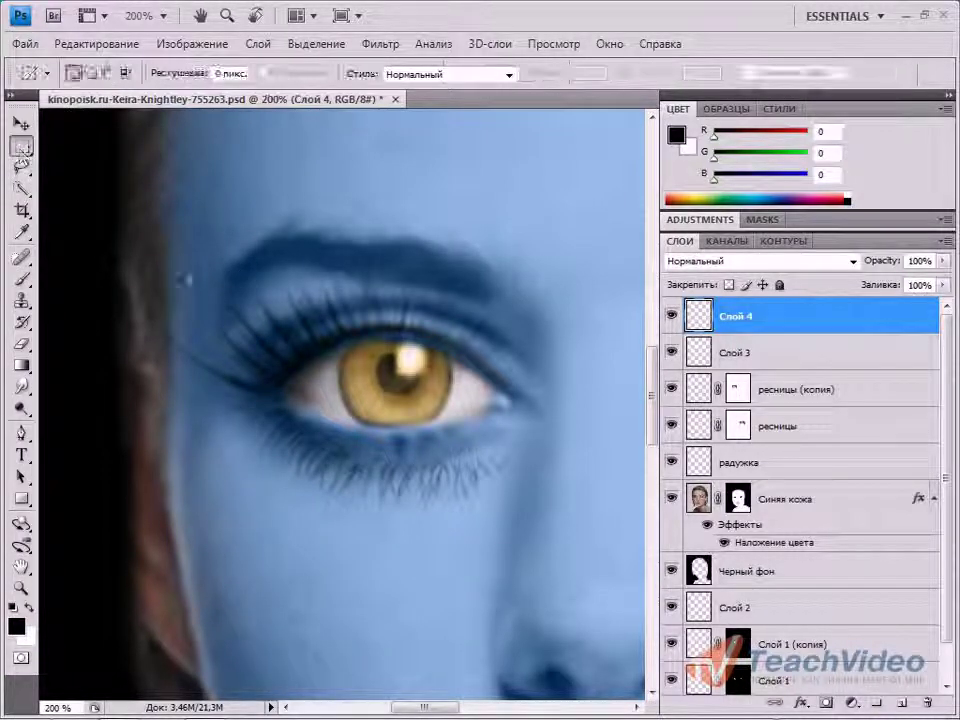
right_click(352, 226)
left_click(440, 398)
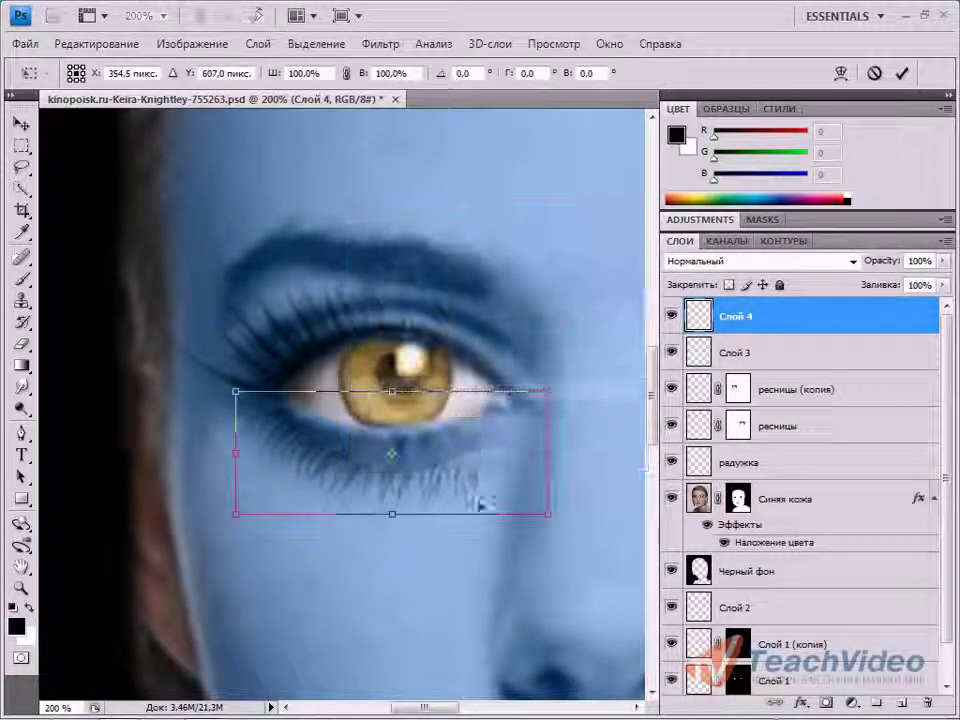
left_click_drag(484, 506, 486, 493)
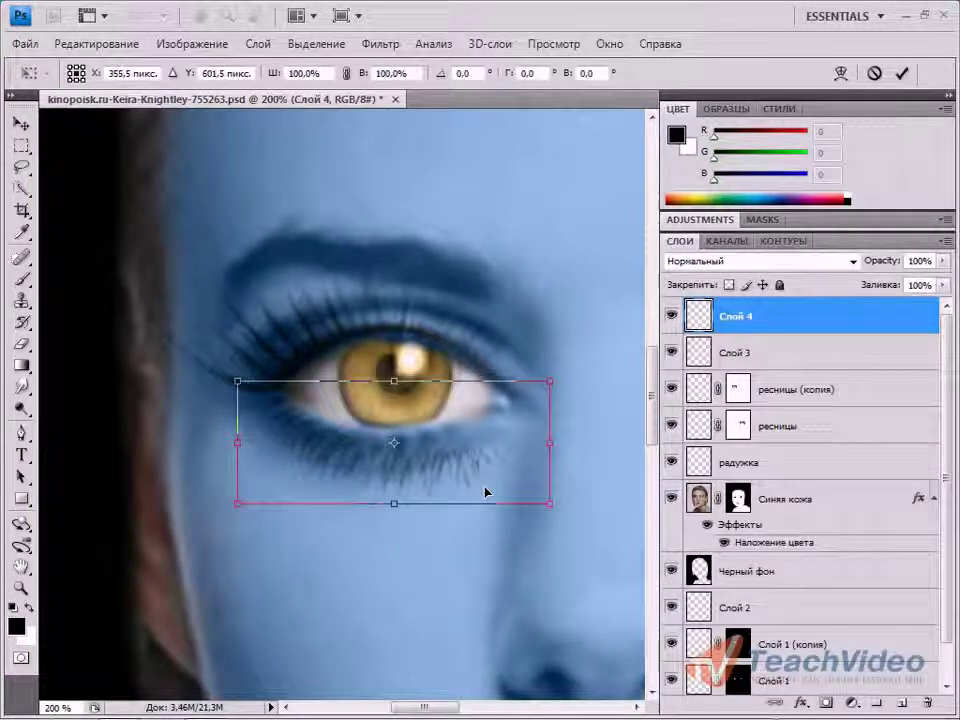
right_click(486, 493)
left_click(555, 336)
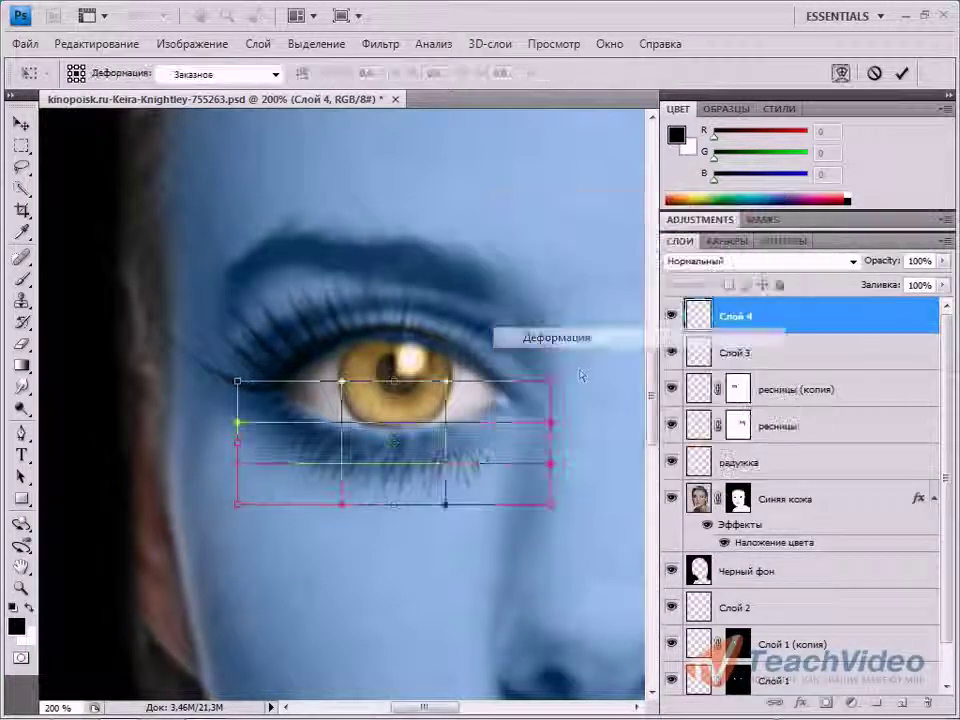
left_click_drag(527, 484, 534, 442)
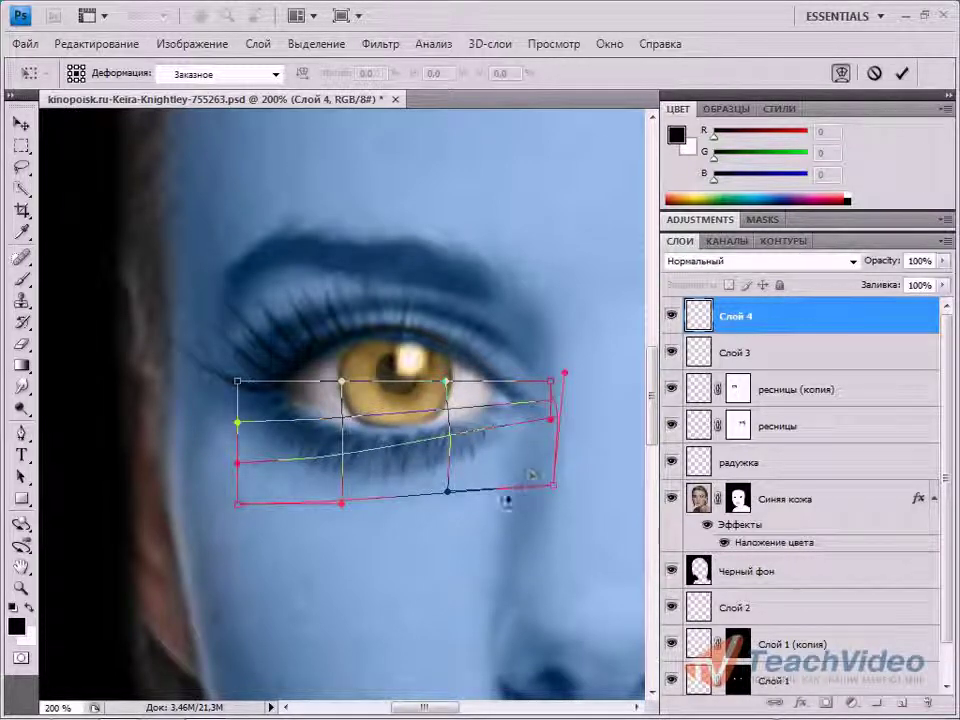
key("Return")
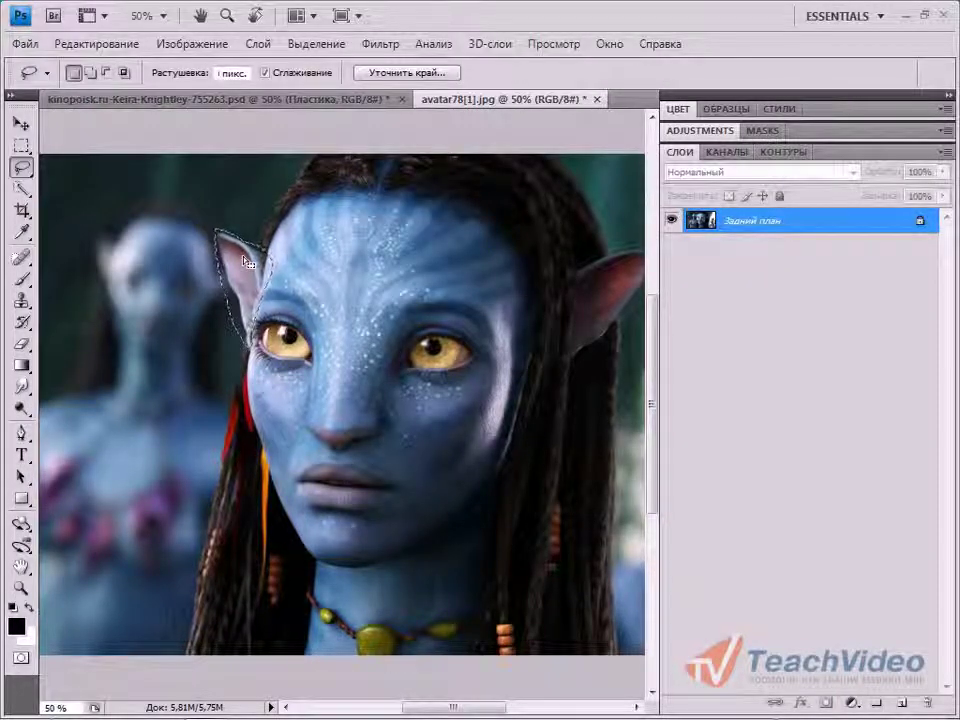
Step: Switch from avatar78[1].jpg to the portrait document and show the Ухо 2 and Ухо ear layers
left_click(223, 101)
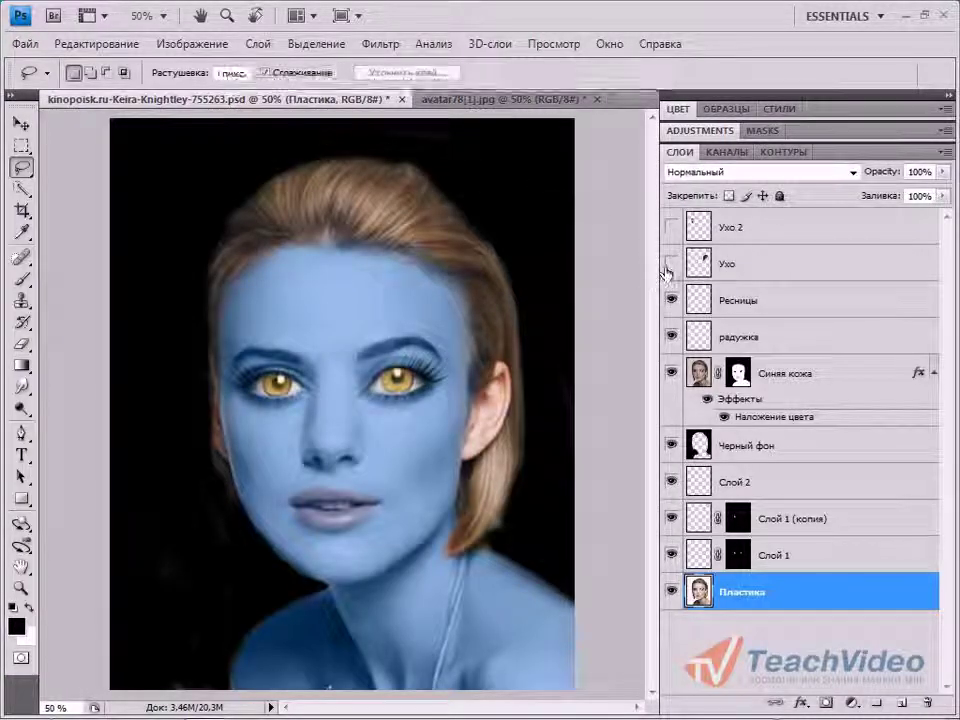
left_click(671, 228)
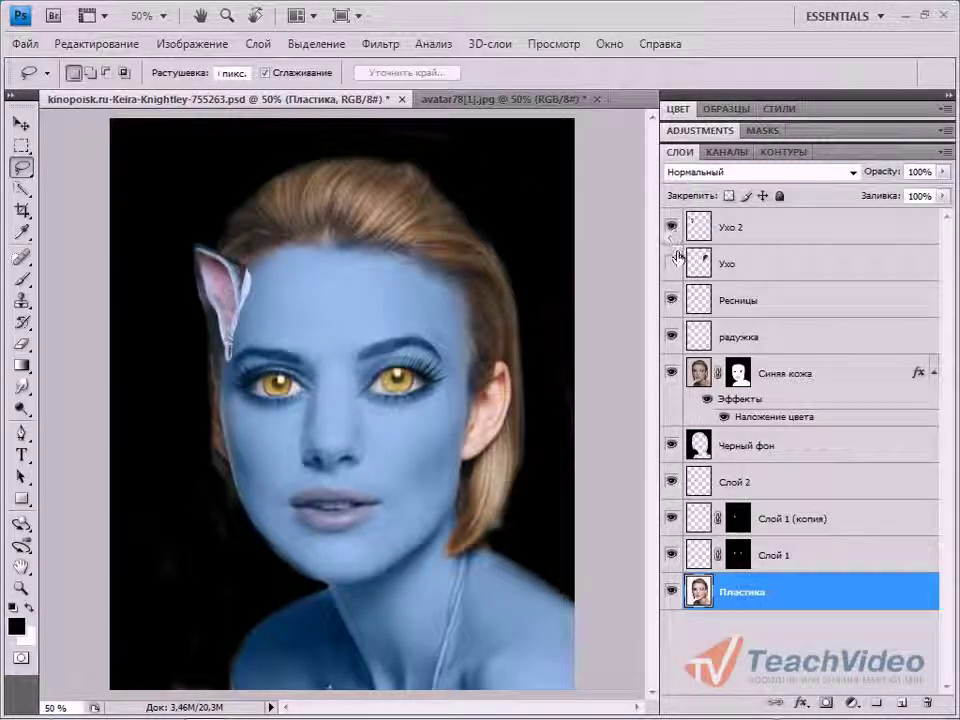
left_click(673, 265)
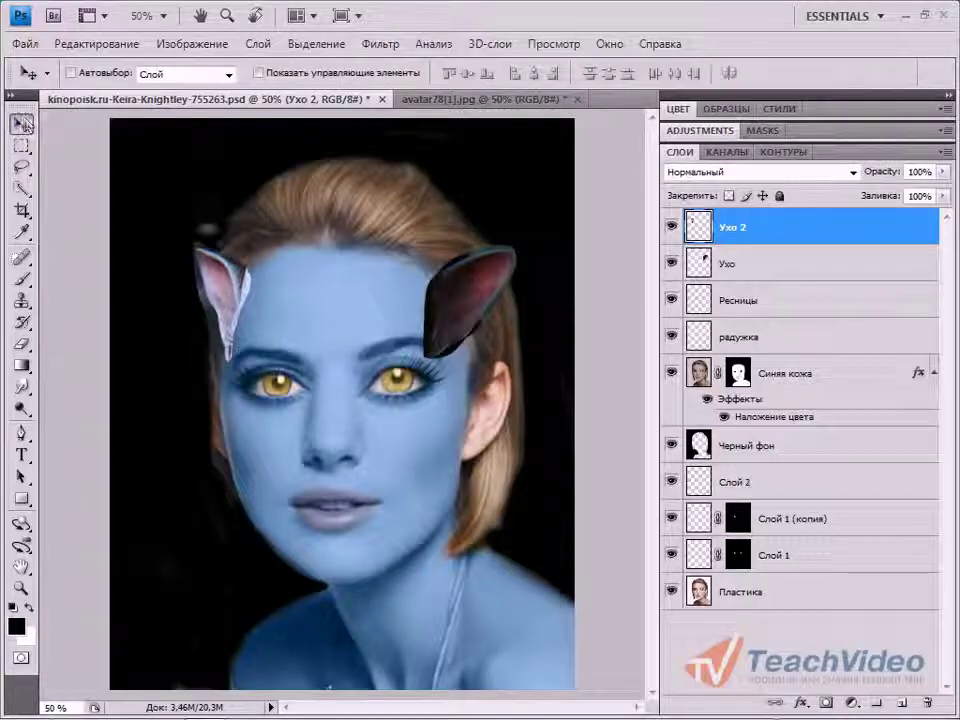
Step: Move and rotate the Ухо 2 ear outward against the head, and mask its inner edge with a 29 px brush at 75% opacity
left_click_drag(231, 314, 221, 306)
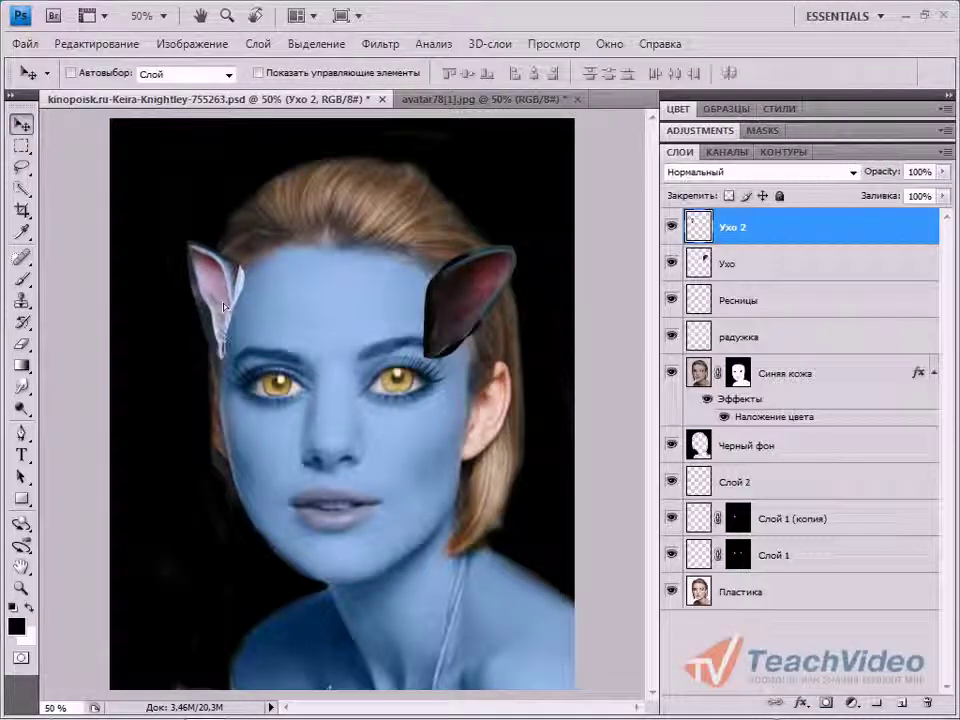
left_click(21, 146)
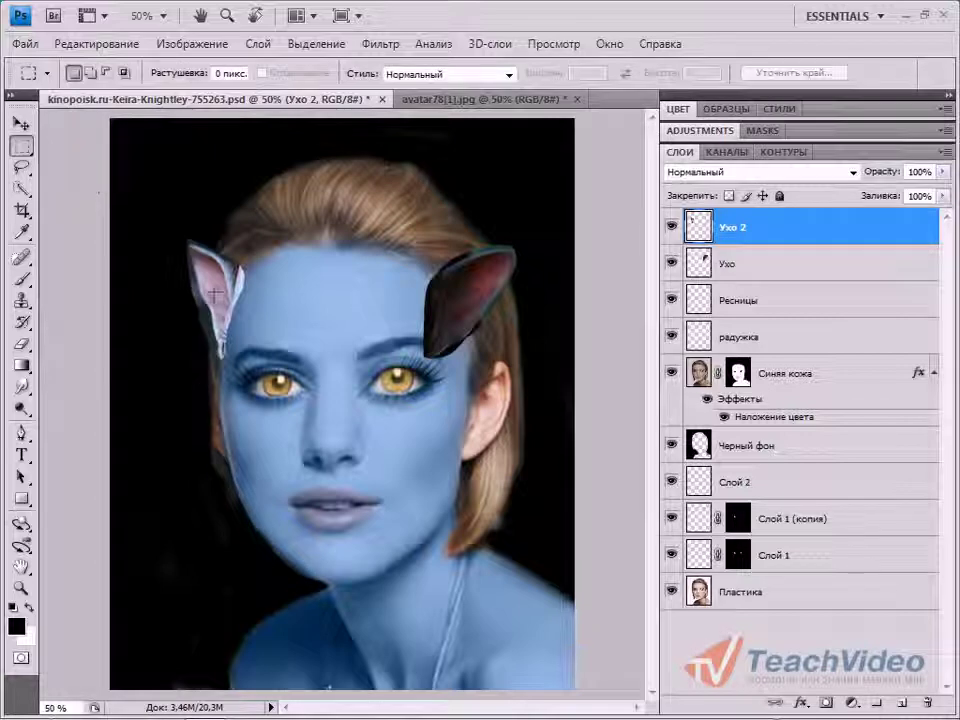
right_click(213, 293)
left_click(303, 458)
scroll(200, 290, "up", 4)
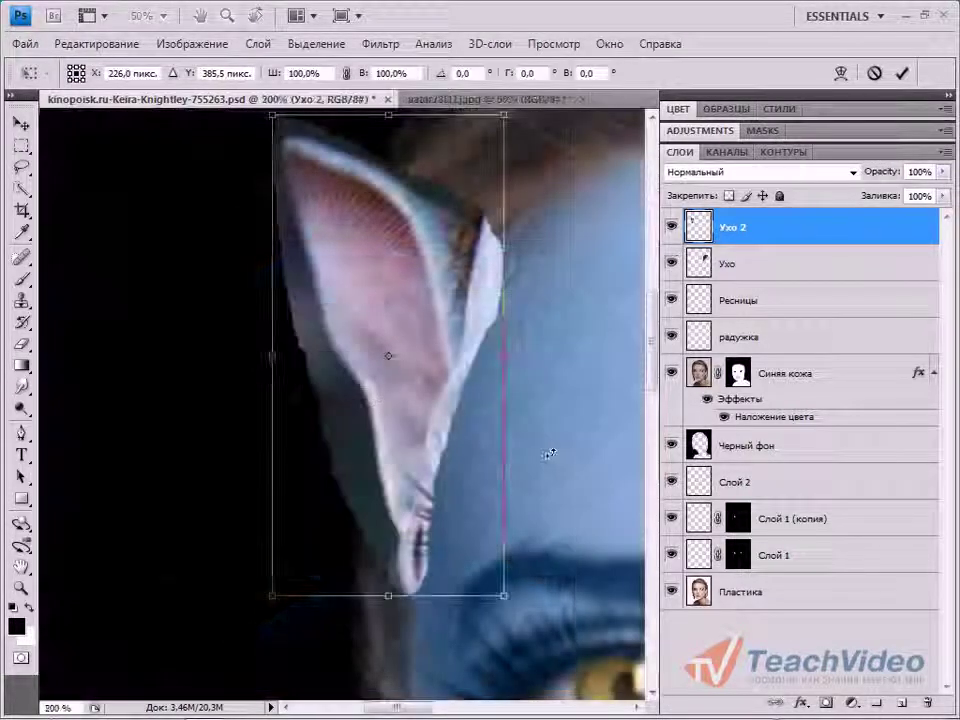
left_click_drag(470, 323, 385, 288)
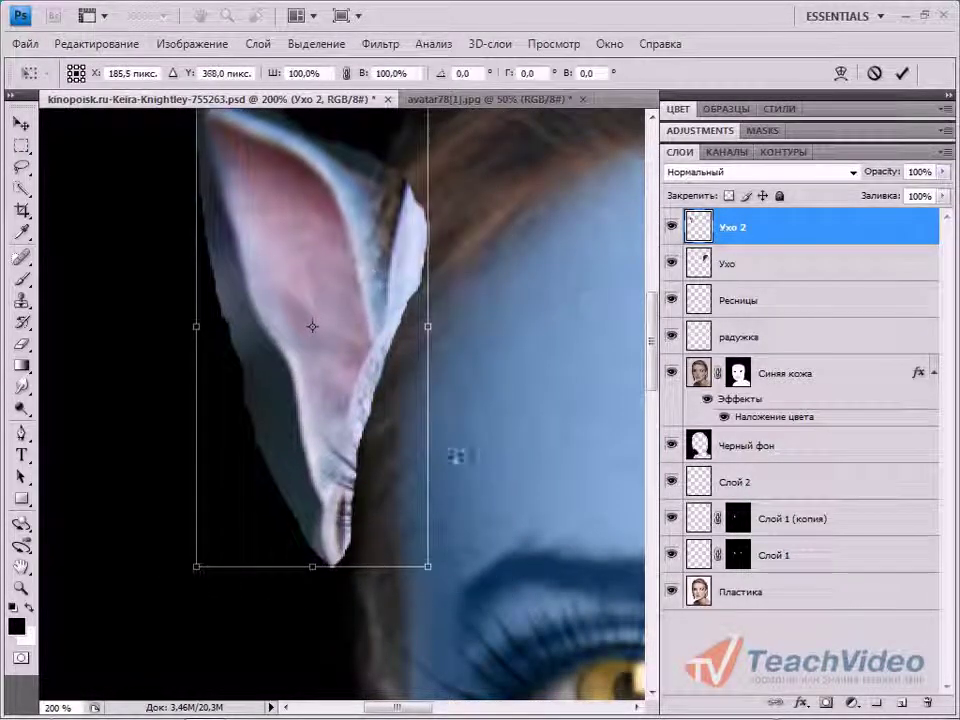
left_click_drag(459, 456, 513, 525)
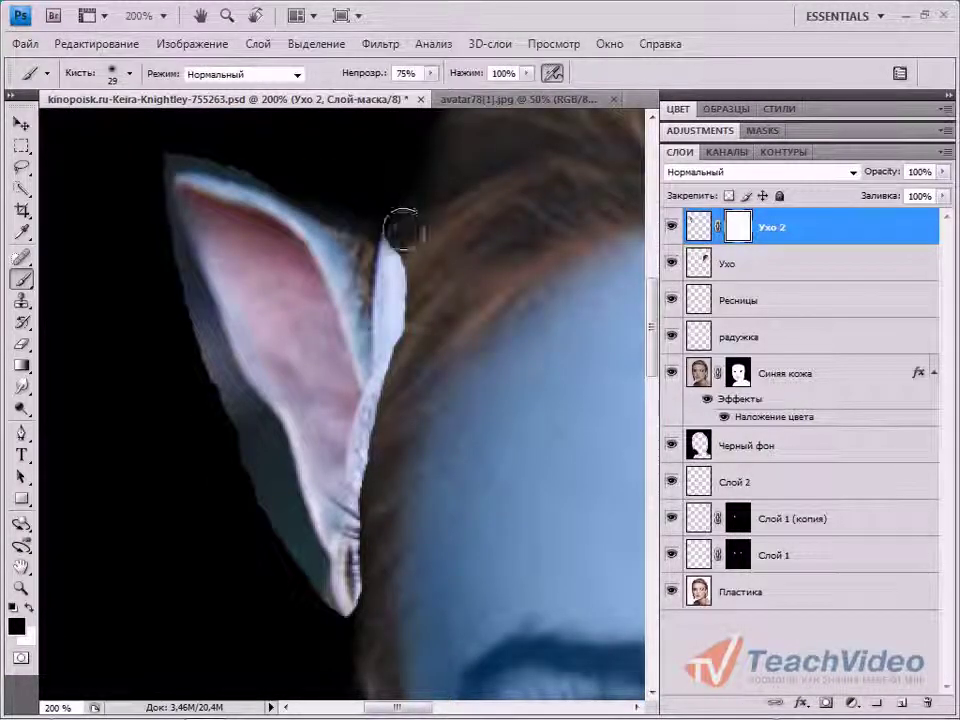
mouse_move(396, 212)
left_mouse_down()
mouse_move(398, 290)
mouse_move(411, 317)
mouse_move(422, 242)
mouse_move(400, 262)
mouse_move(388, 258)
mouse_move(392, 343)
mouse_move(400, 330)
left_mouse_up()
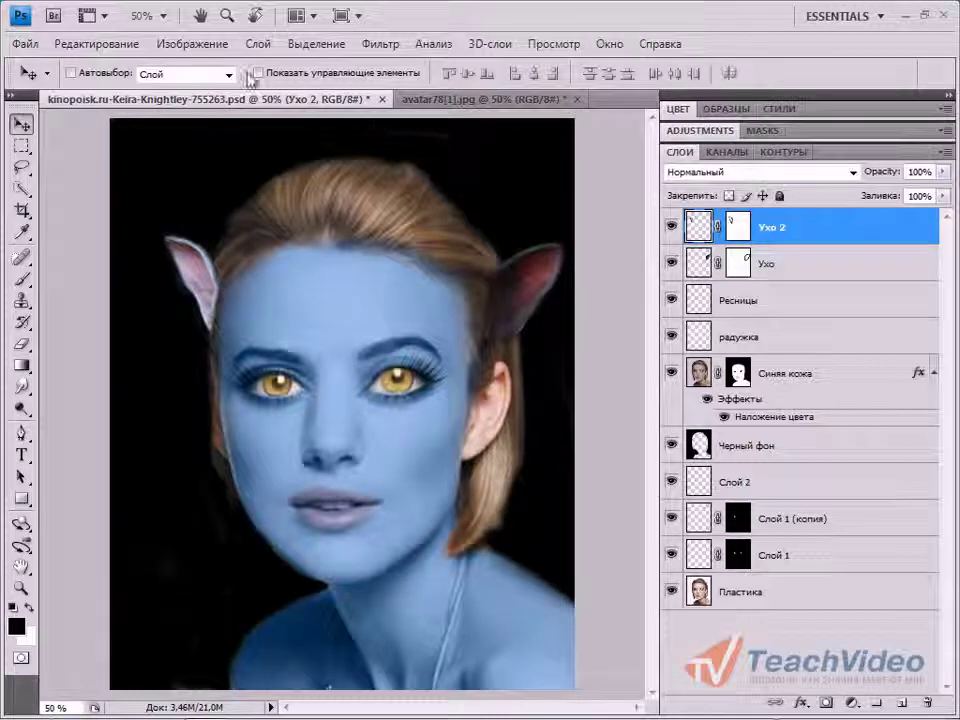
Step: Darken the Ухо 2 ear with Levels, setting the black input level to 61 and slightly lightening the midtones
left_click(192, 43)
mouse_move(315, 96)
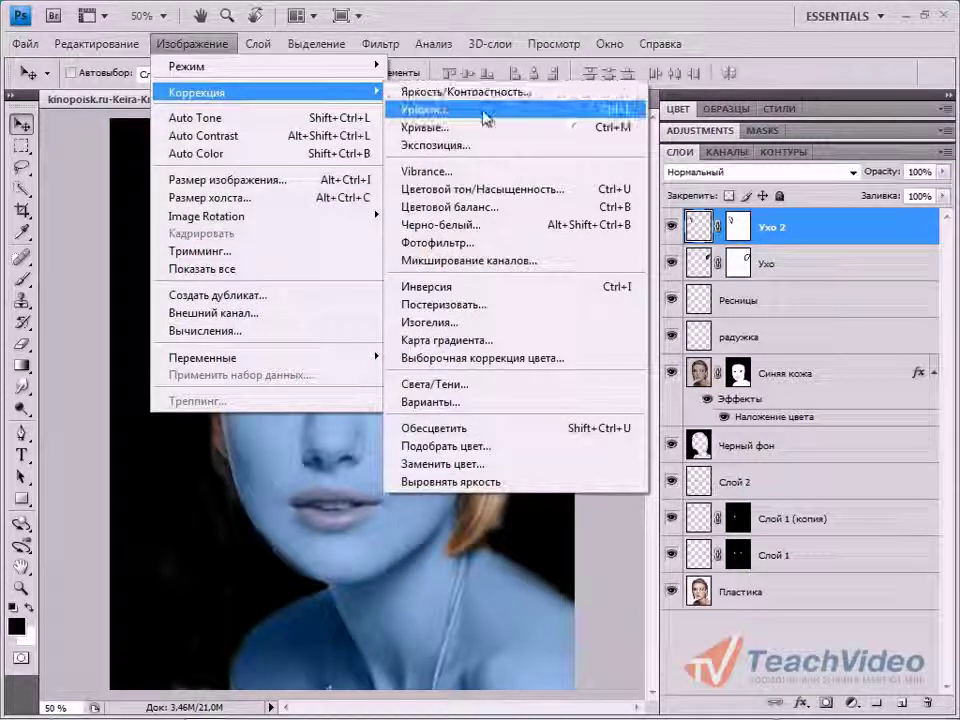
left_click(425, 109)
left_click_drag(553, 343, 670, 210)
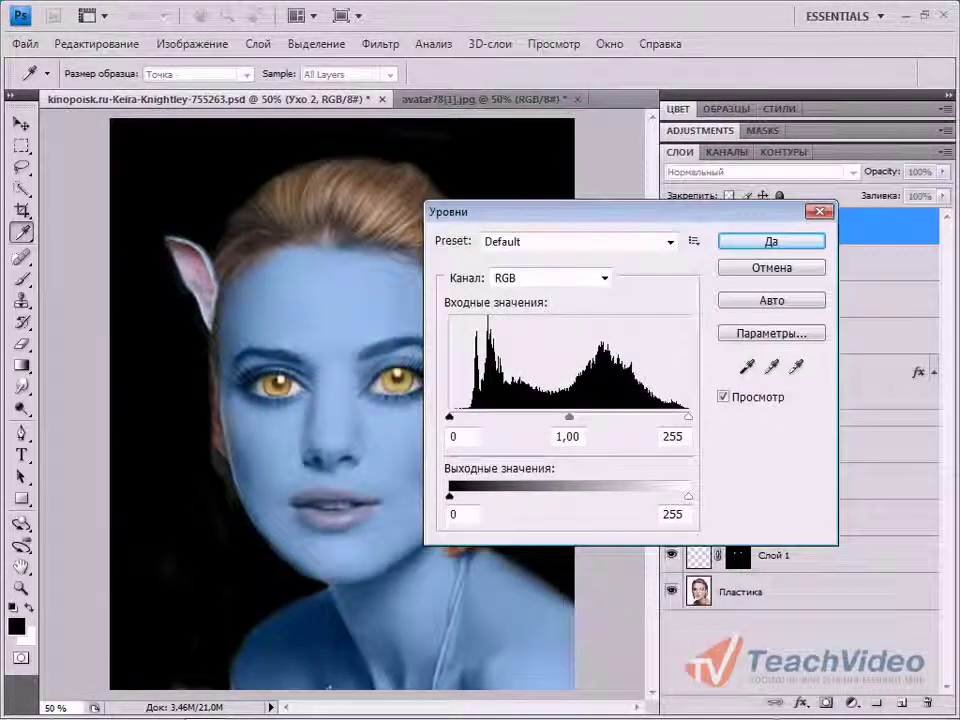
left_click_drag(450, 419, 508, 423)
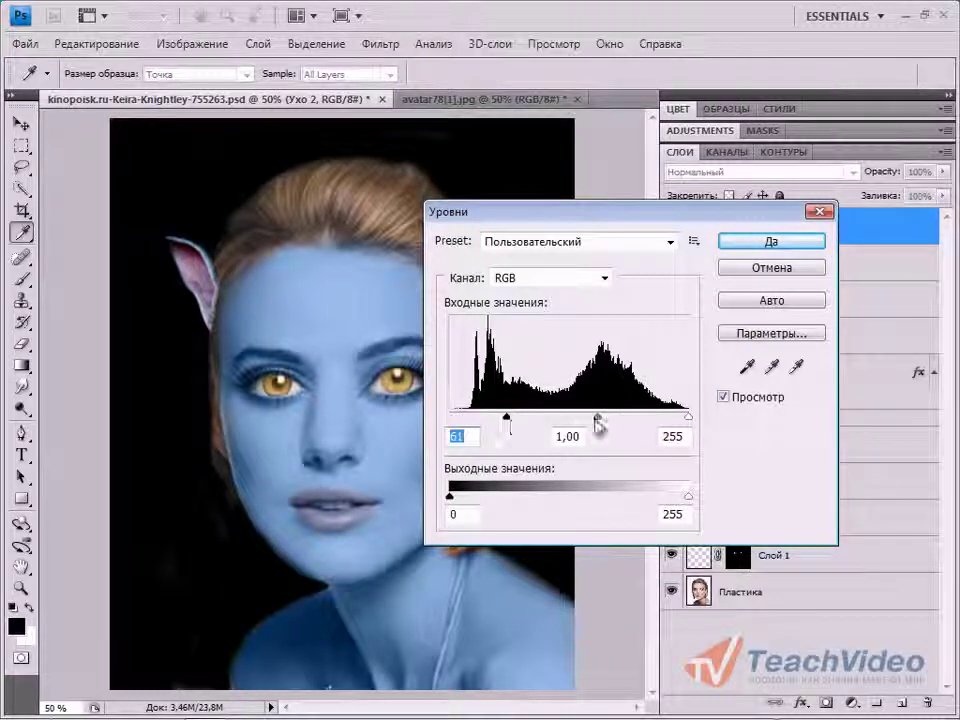
left_click_drag(596, 420, 591, 423)
left_click(745, 244)
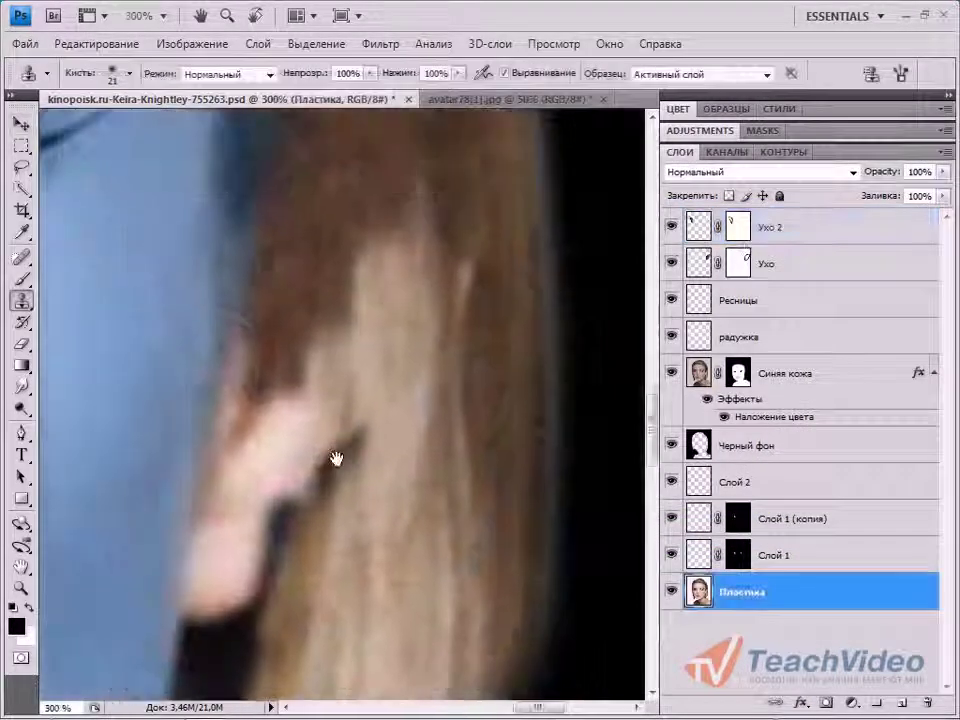
Step: Cover the natural ear on the Пластика layer by cloning nearby hair over it with a 21 px Clone Stamp at 100% opacity
left_click_drag(336, 459, 369, 446)
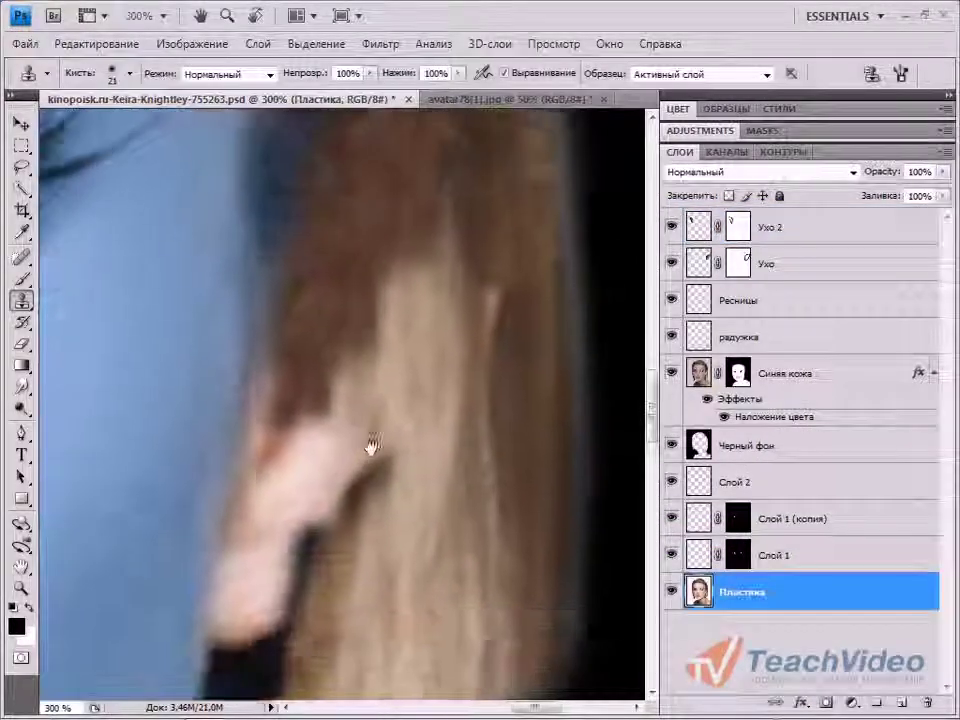
key("ctrl+minus")
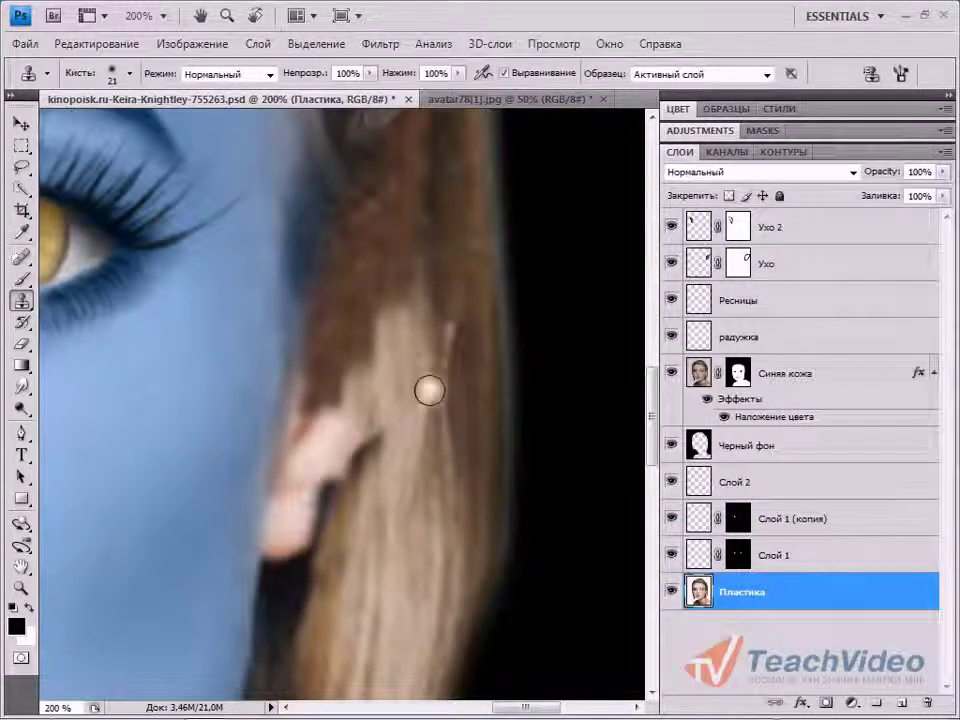
left_click(414, 284, "alt")
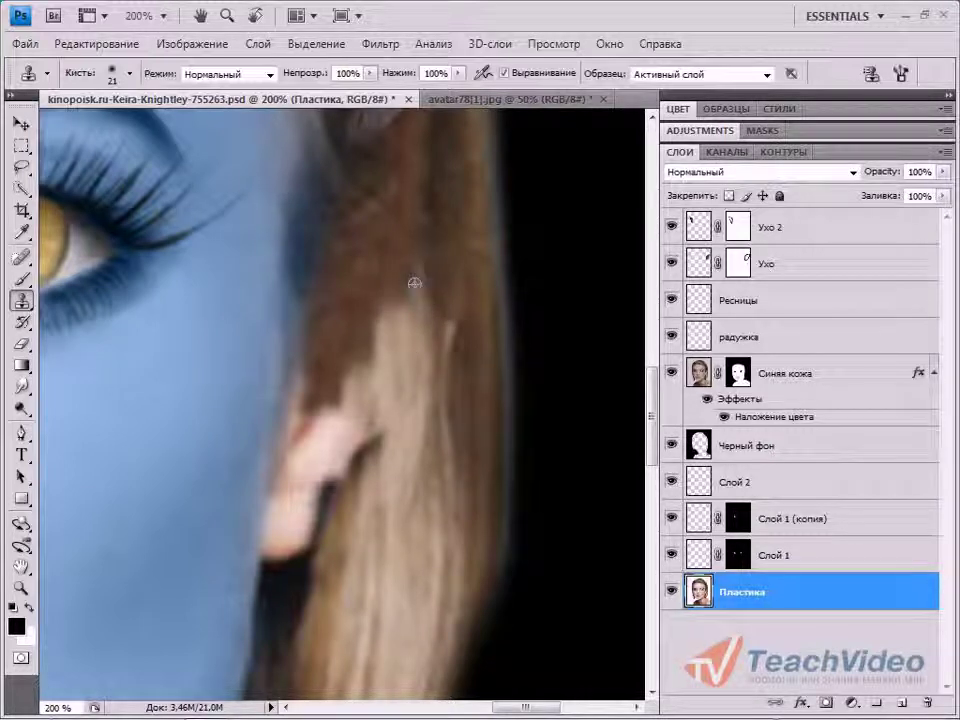
mouse_move(371, 360)
left_mouse_down()
mouse_move(341, 490)
mouse_move(375, 380)
mouse_move(372, 367)
mouse_move(337, 363)
mouse_move(350, 352)
mouse_move(342, 518)
mouse_move(355, 348)
mouse_move(399, 318)
left_mouse_up()
left_click(437, 250, "alt")
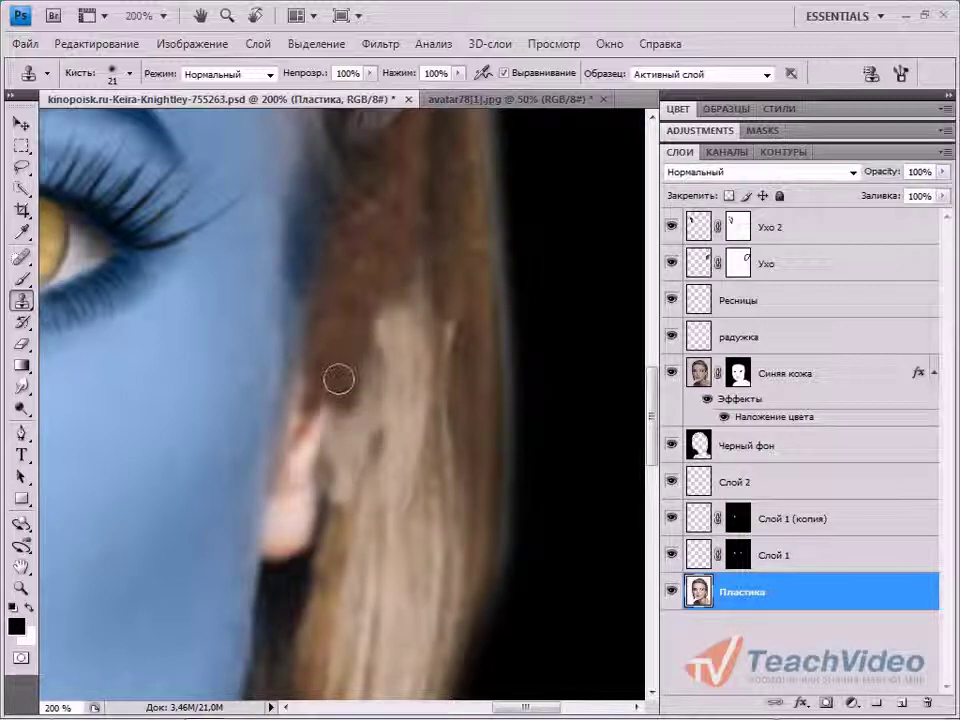
left_click_drag(336, 379, 277, 577)
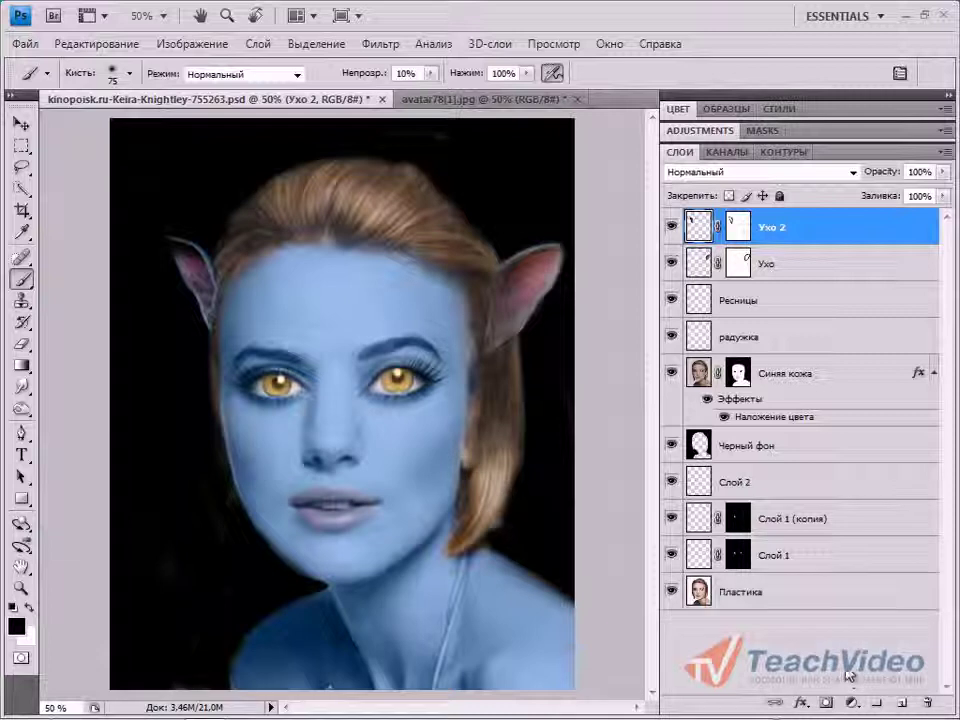
Step: Add a new layer above Ухо 2 and shade the face edges, jaw and hairline with a black 75 px brush at 10% opacity
left_click(901, 702)
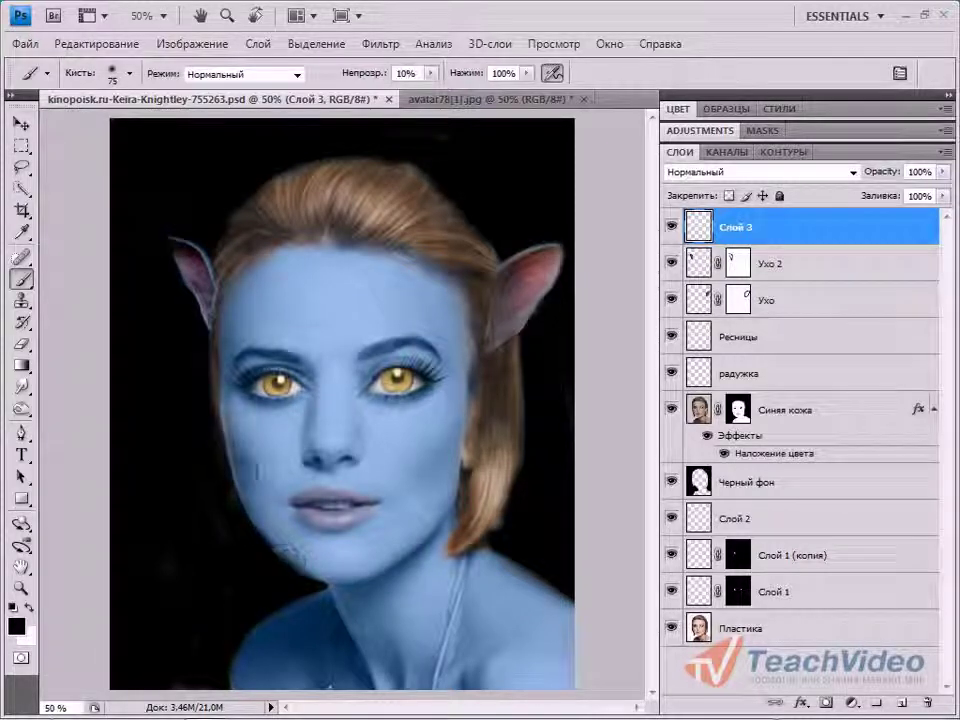
left_click_drag(265, 512, 207, 400)
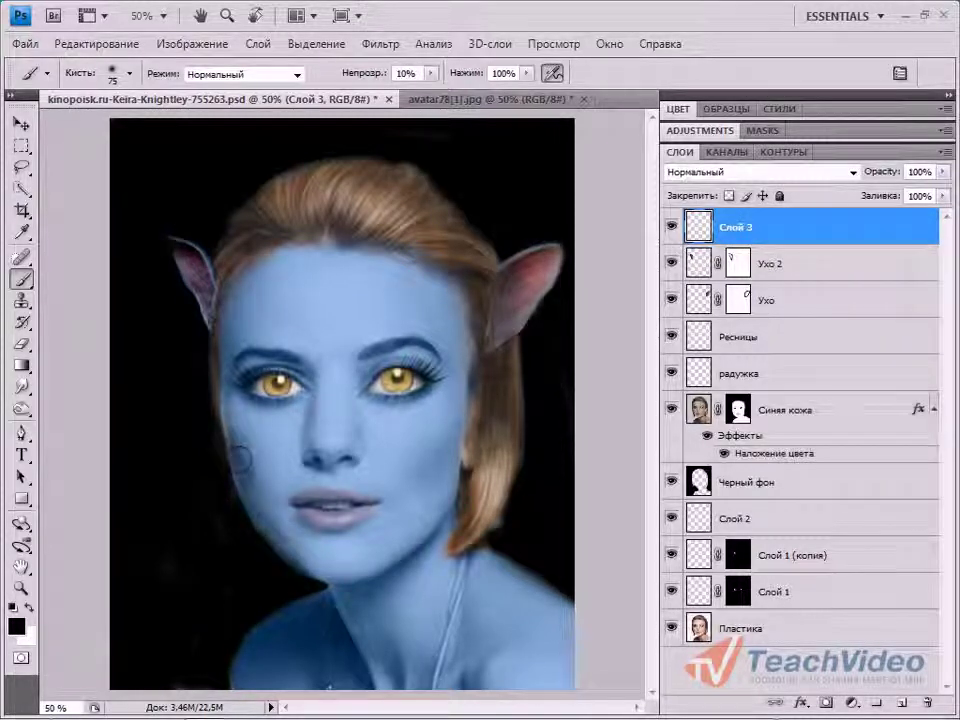
mouse_move(240, 457)
left_mouse_down()
mouse_move(185, 328)
mouse_move(232, 425)
mouse_move(355, 620)
left_mouse_up()
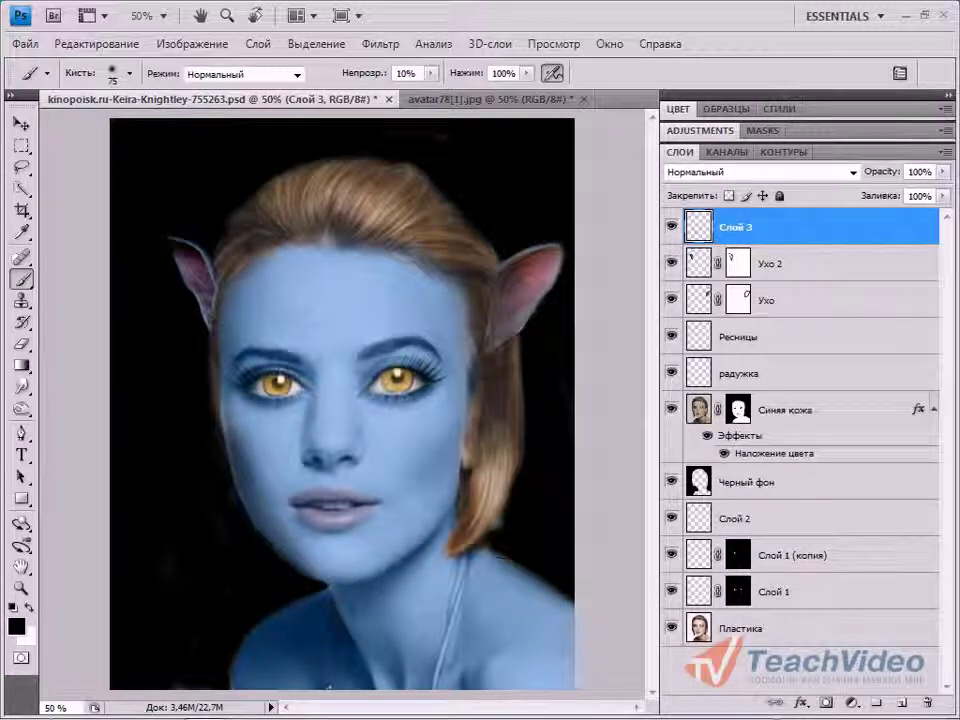
mouse_move(500, 421)
left_mouse_down()
mouse_move(456, 394)
mouse_move(469, 374)
mouse_move(453, 514)
mouse_move(458, 347)
left_mouse_up()
left_click_drag(462, 440, 426, 557)
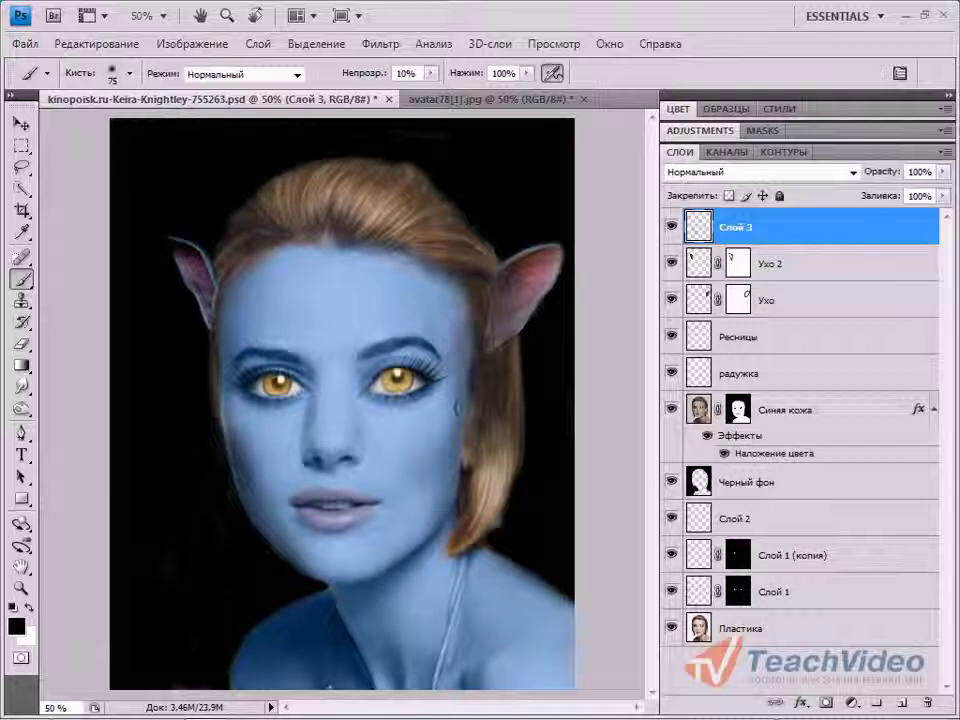
mouse_move(402, 303)
left_mouse_down()
mouse_move(456, 318)
mouse_move(453, 297)
mouse_move(272, 252)
left_mouse_up()
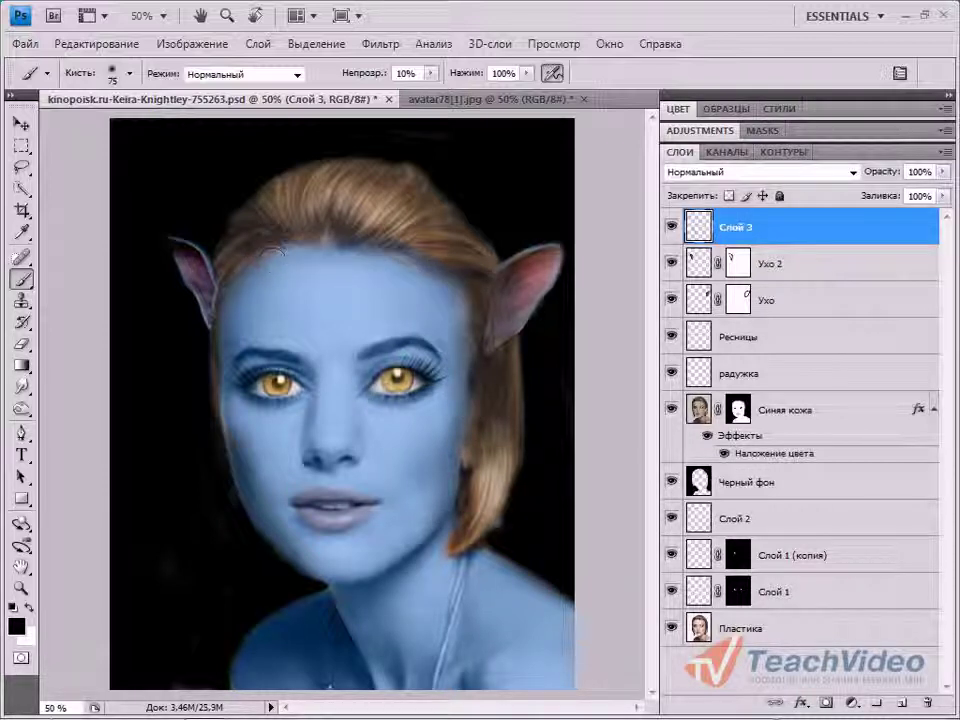
left_click_drag(428, 342, 376, 262)
mouse_move(435, 335)
left_mouse_down()
mouse_move(318, 200)
mouse_move(202, 200)
left_mouse_up()
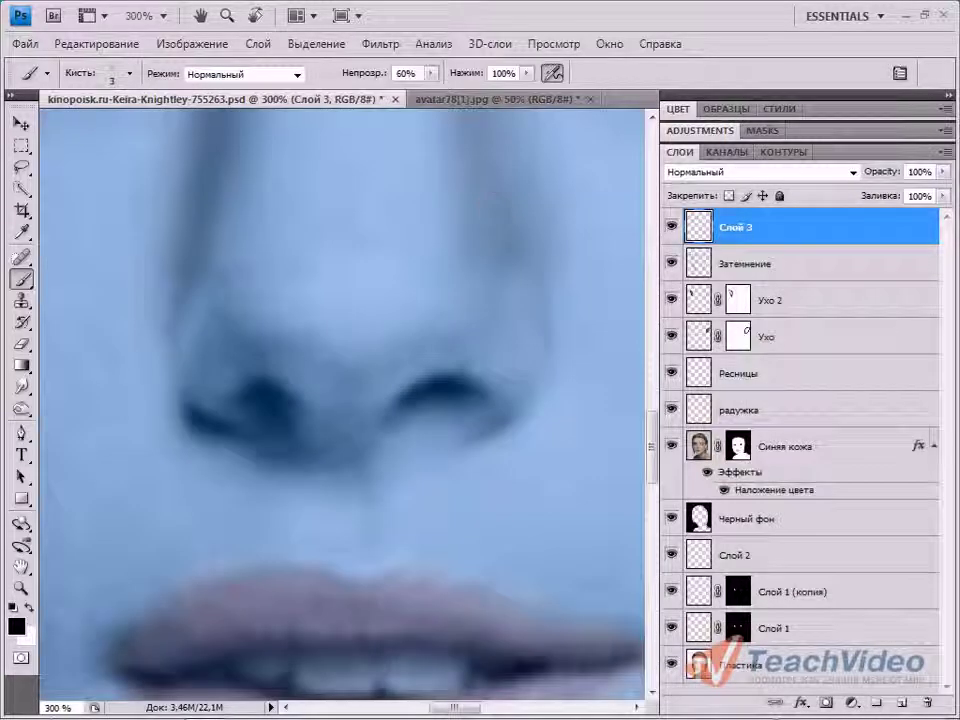
Step: Outline the nose tip above both nostrils on Слой 3 with a black 3 px brush at 60% opacity
mouse_move(465, 334)
left_mouse_down()
mouse_move(418, 333)
mouse_move(350, 366)
mouse_move(296, 347)
mouse_move(198, 341)
left_mouse_up()
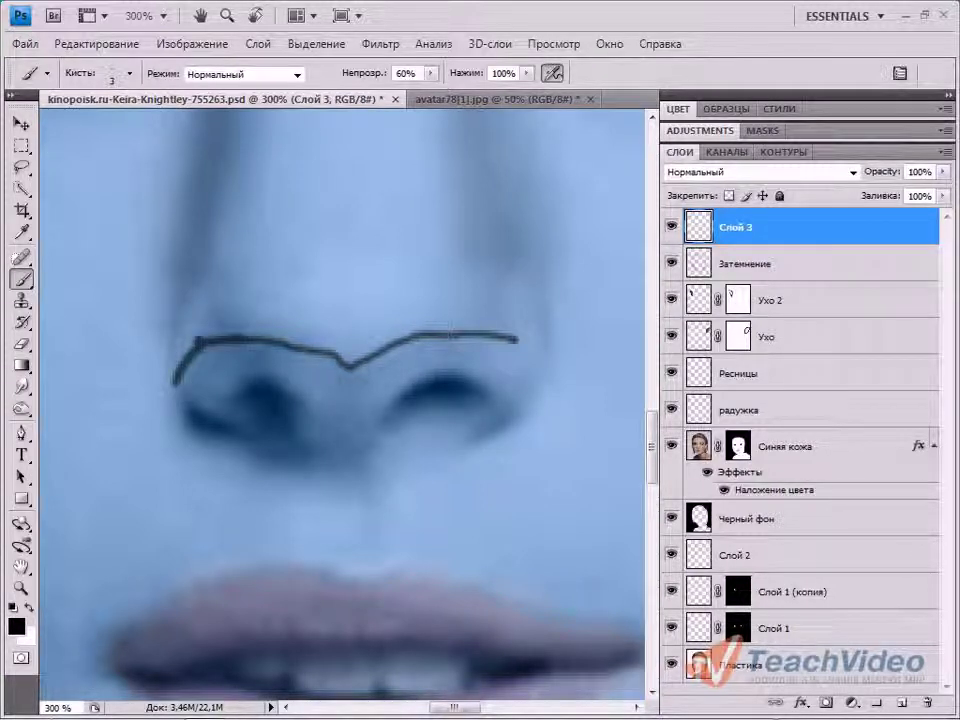
left_click_drag(348, 368, 380, 350)
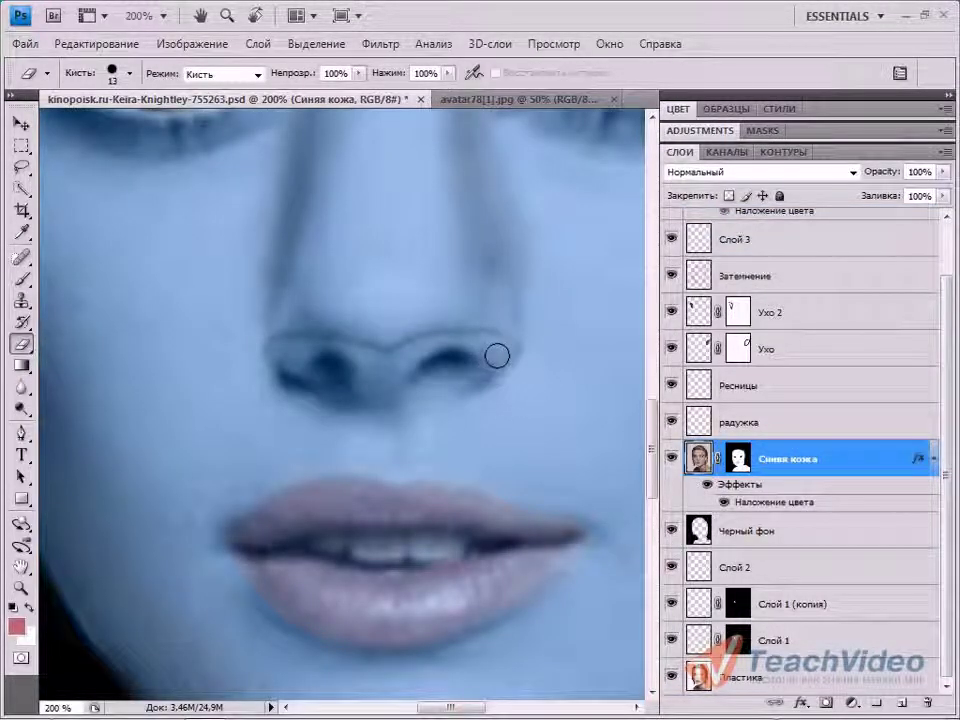
mouse_move(498, 355)
left_mouse_down()
mouse_move(444, 343)
mouse_move(393, 373)
mouse_move(390, 364)
mouse_move(354, 366)
mouse_move(361, 357)
mouse_move(286, 354)
mouse_move(348, 358)
mouse_move(308, 366)
mouse_move(368, 364)
left_mouse_up()
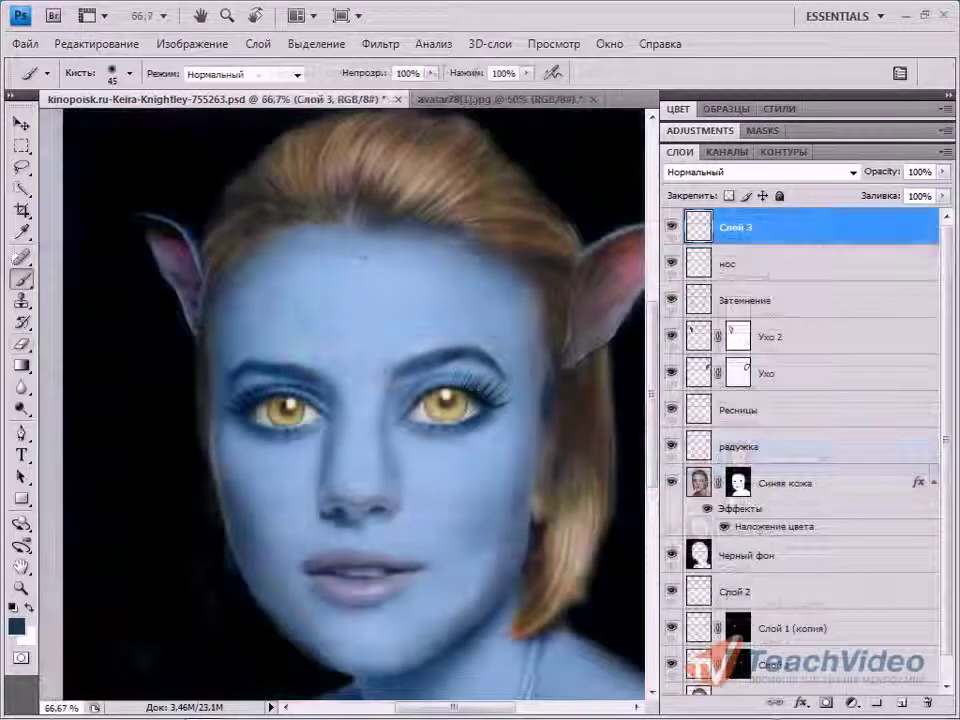
Step: Paint a dark blue stripe from hairline to nose with curved branches across the forehead on Слой 3, using a 45 px brush at 100% opacity
left_click_drag(350, 232, 355, 468)
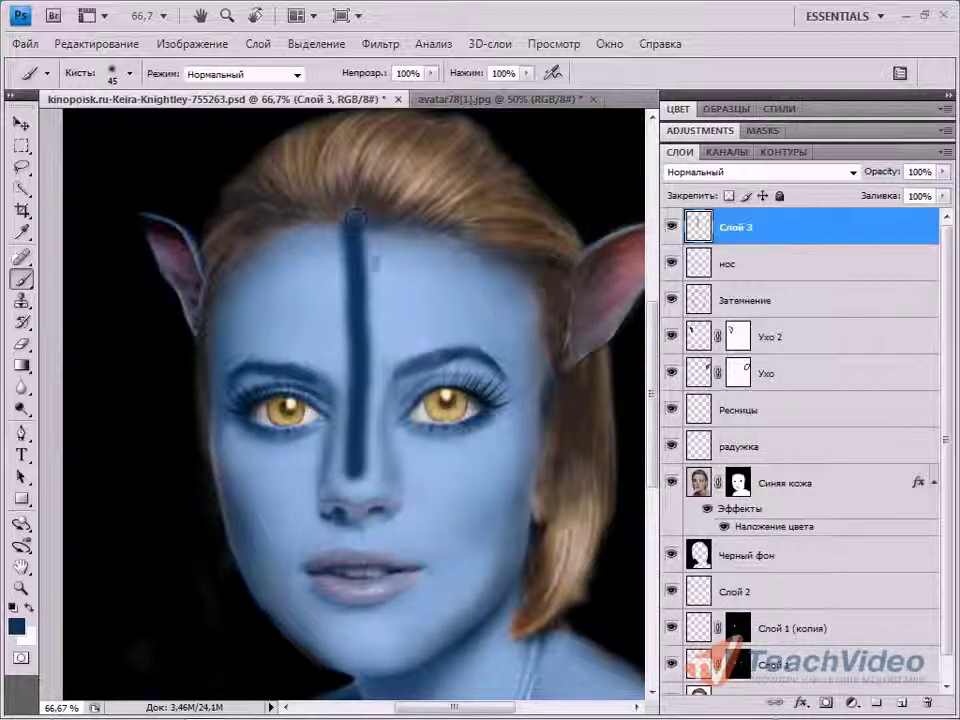
mouse_move(355, 216)
left_mouse_down()
mouse_move(377, 270)
mouse_move(366, 292)
mouse_move(404, 247)
left_mouse_up()
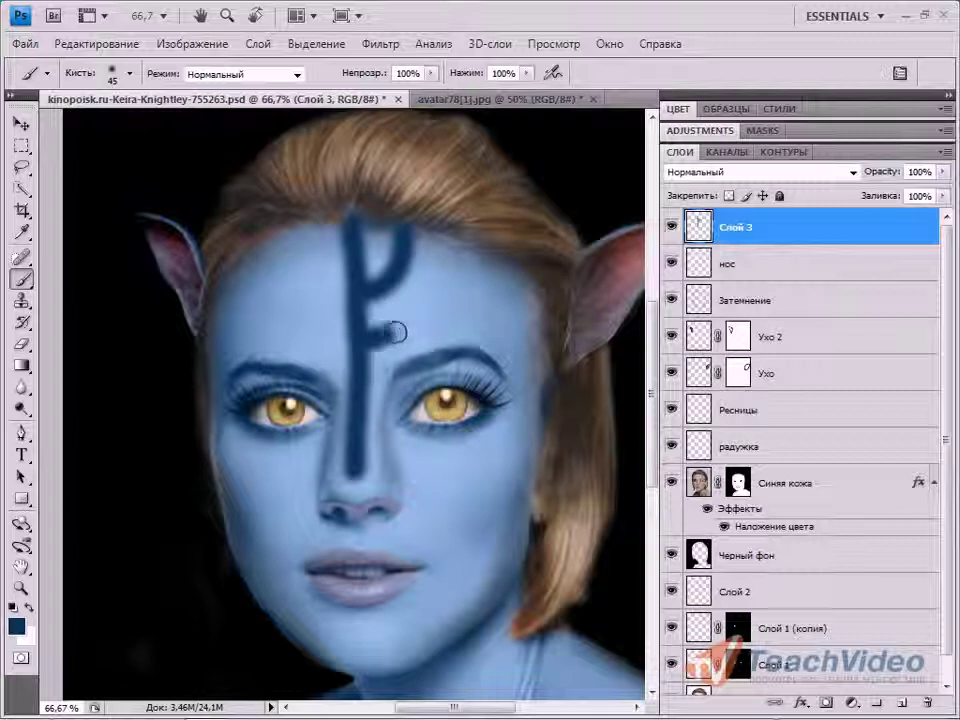
mouse_move(396, 332)
left_mouse_down()
mouse_move(423, 316)
mouse_move(460, 252)
left_mouse_up()
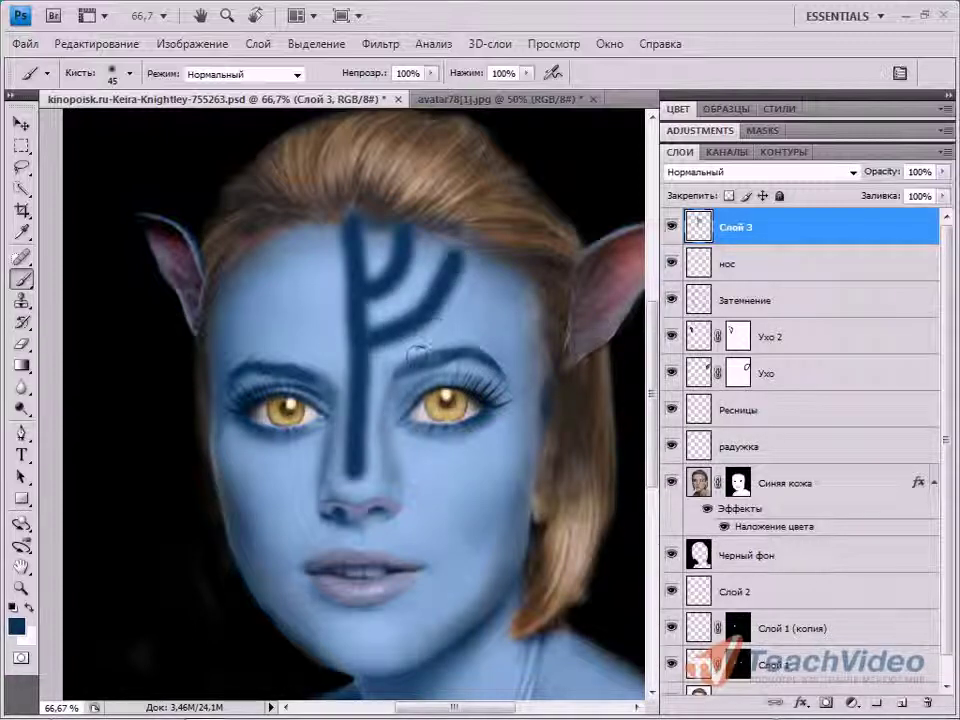
left_click_drag(413, 356, 495, 262)
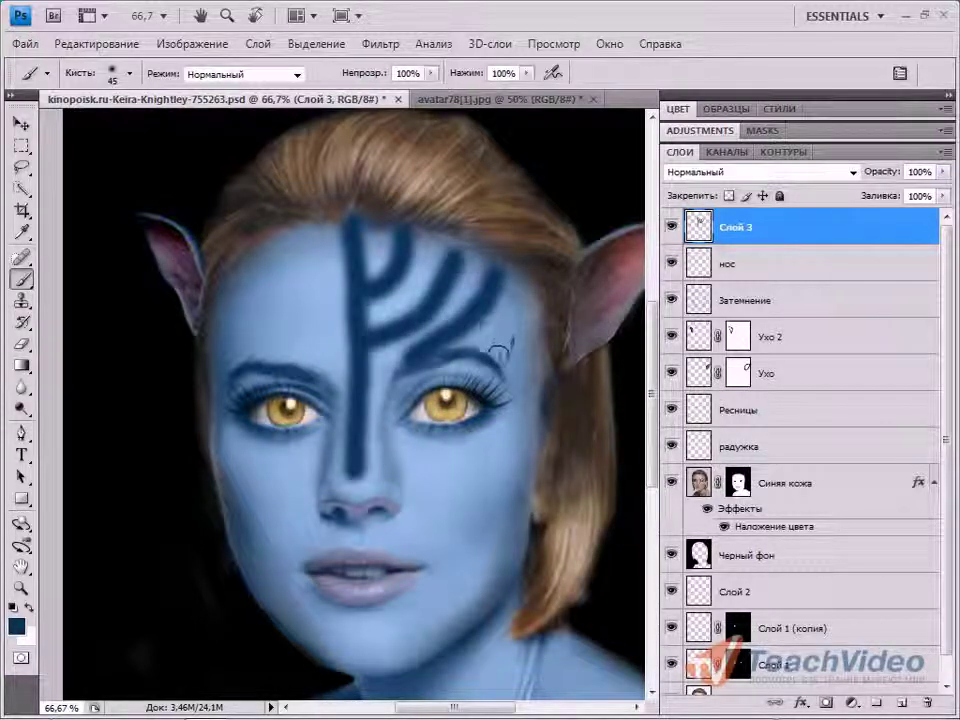
left_click_drag(345, 296, 303, 232)
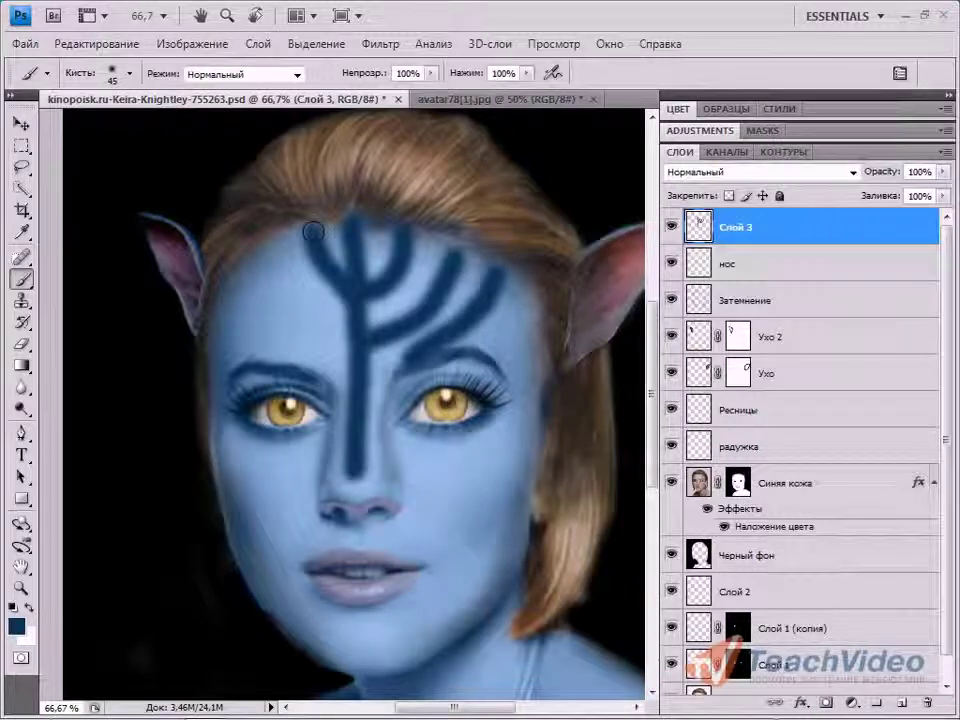
left_click_drag(349, 339, 268, 272)
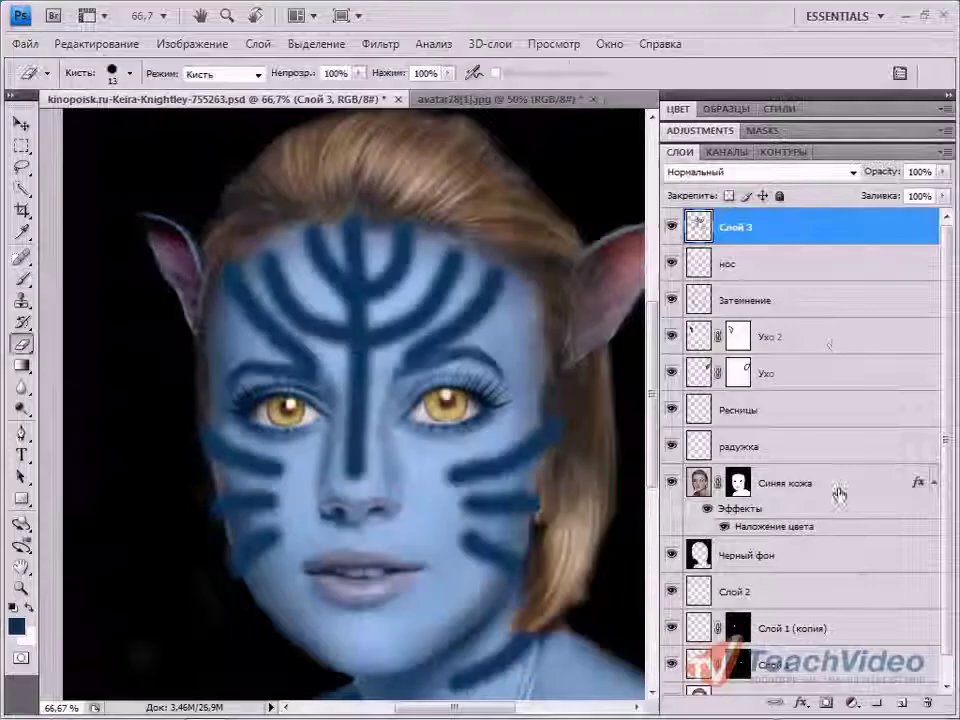
Step: Duplicate the Слой 3 layer that holds the dark blue stripes
right_click(799, 227)
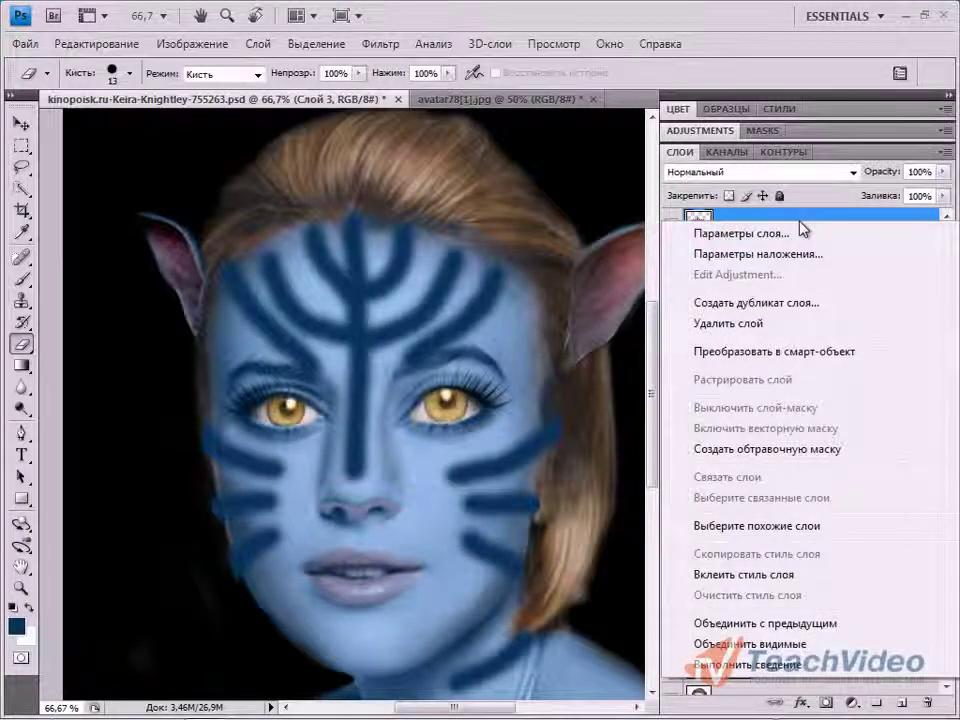
left_click(845, 305)
left_click(692, 218)
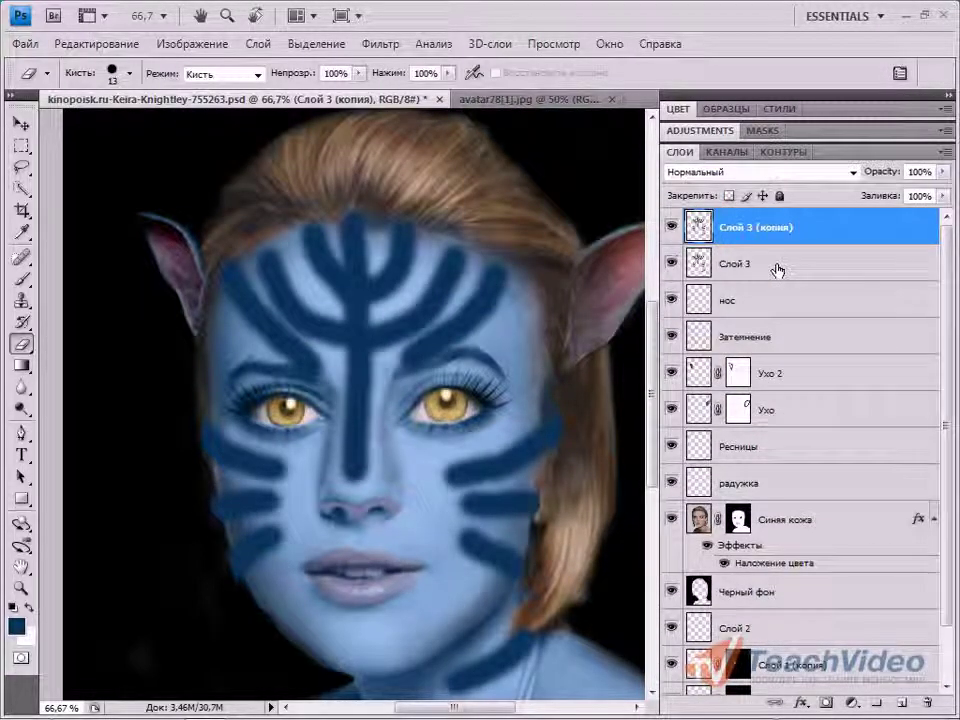
Step: Set the blending mode of Слой 3 (копия) to Перекрытие with 60% opacity
right_click(778, 231)
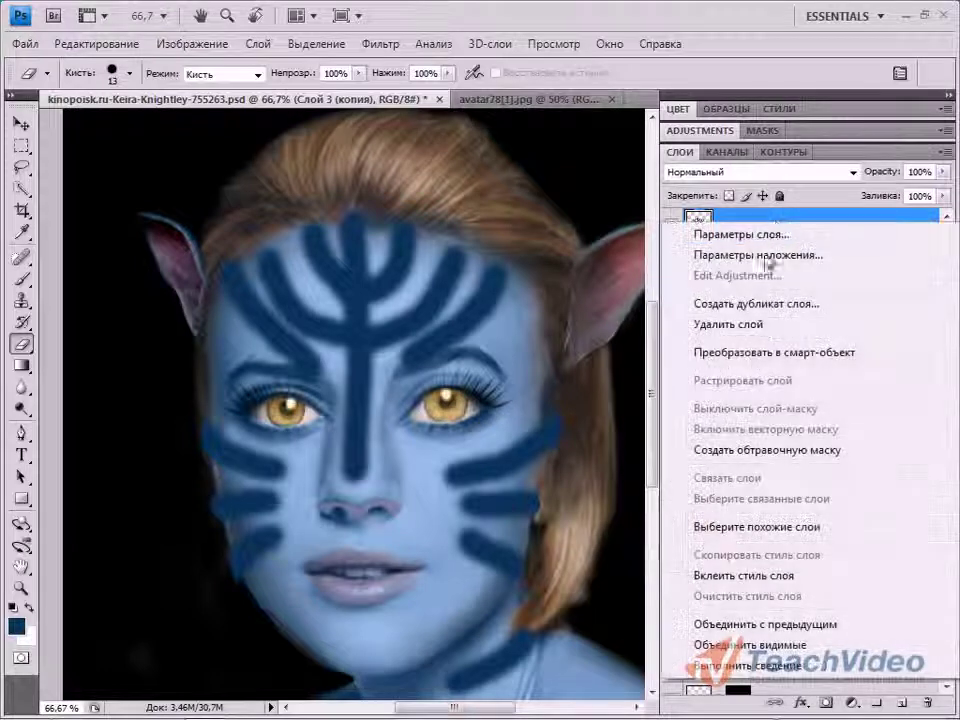
left_click(760, 255)
left_click(586, 220)
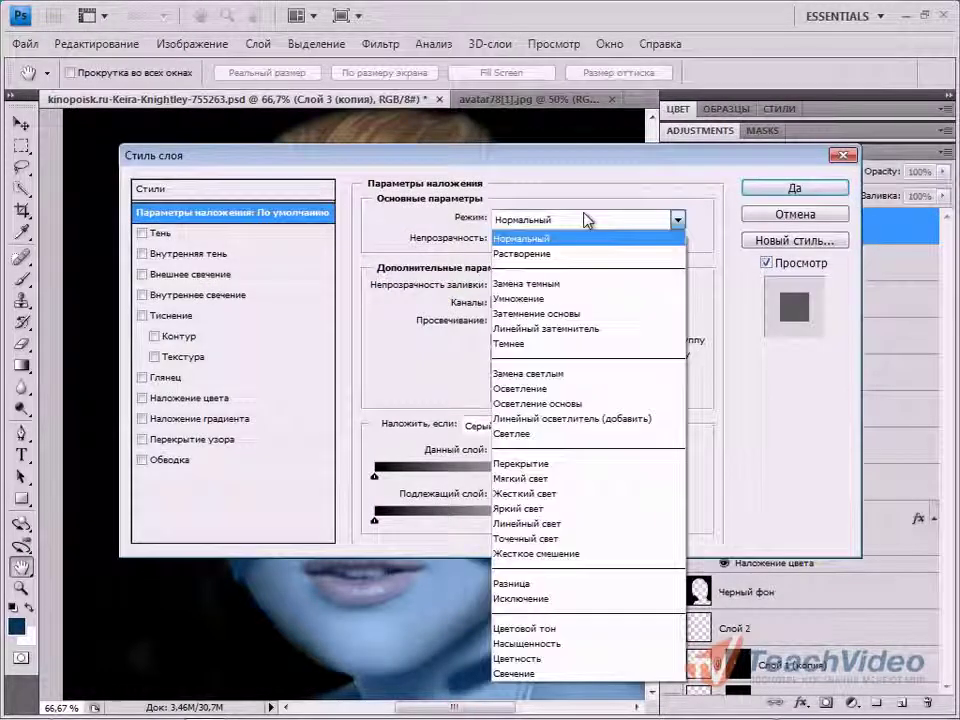
left_click(600, 461)
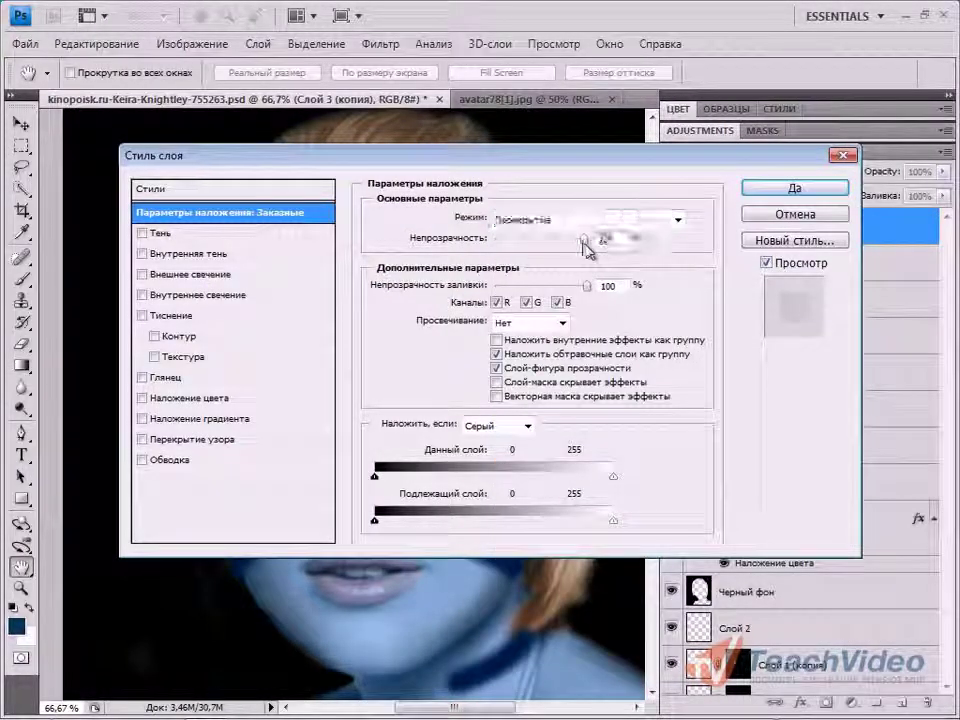
left_click_drag(586, 240, 551, 241)
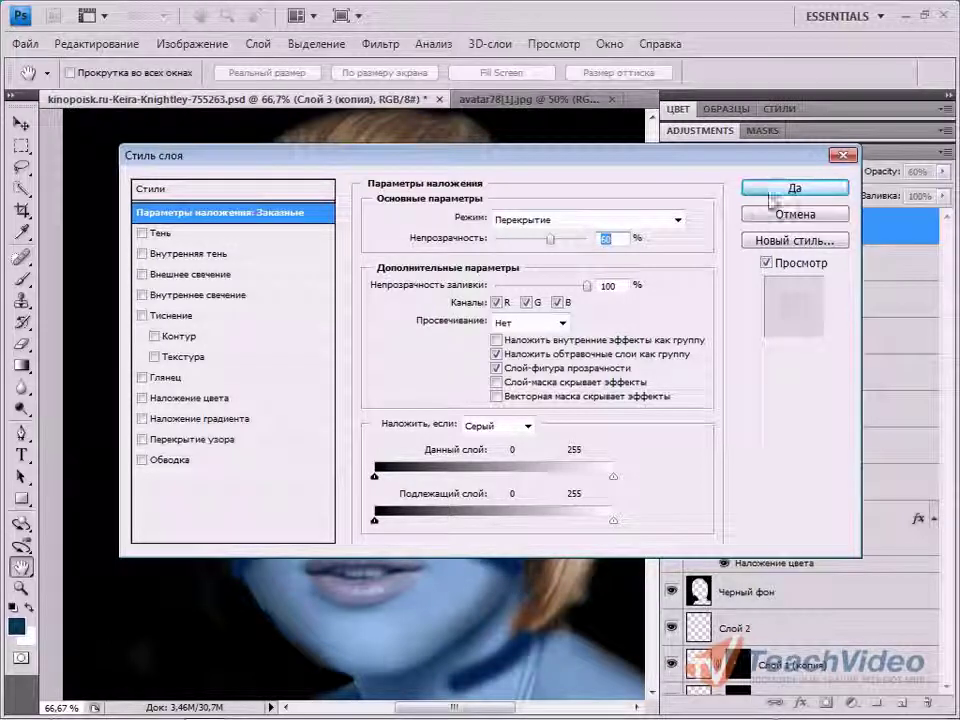
left_click(795, 188)
key("e")
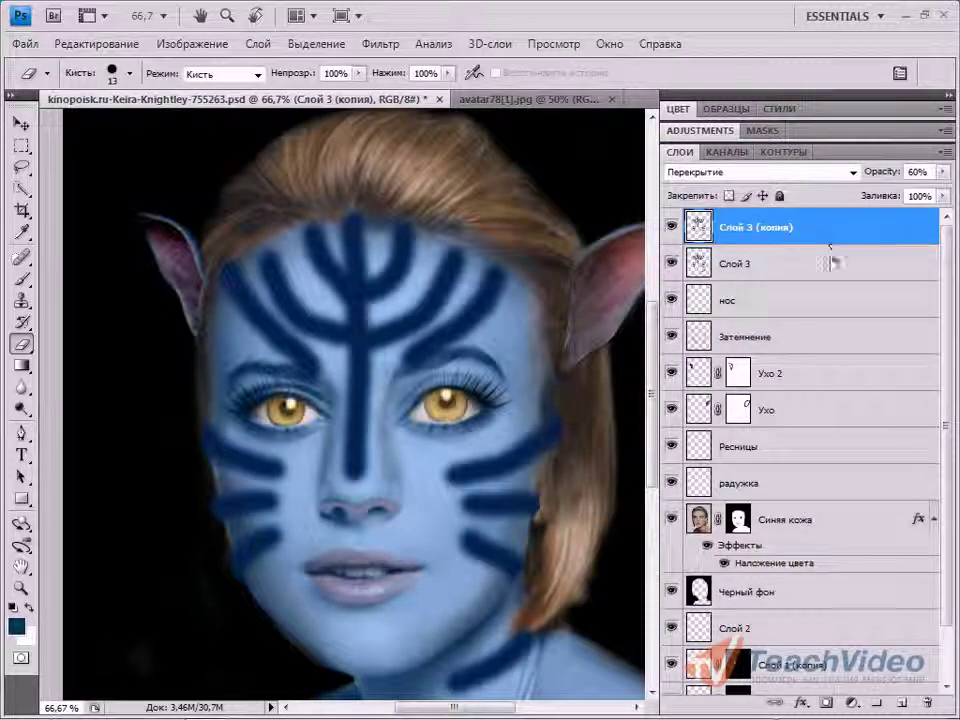
Step: Lower the opacity of the original Слой 3 stripe layer to 20%
left_click(826, 268)
left_click(943, 172)
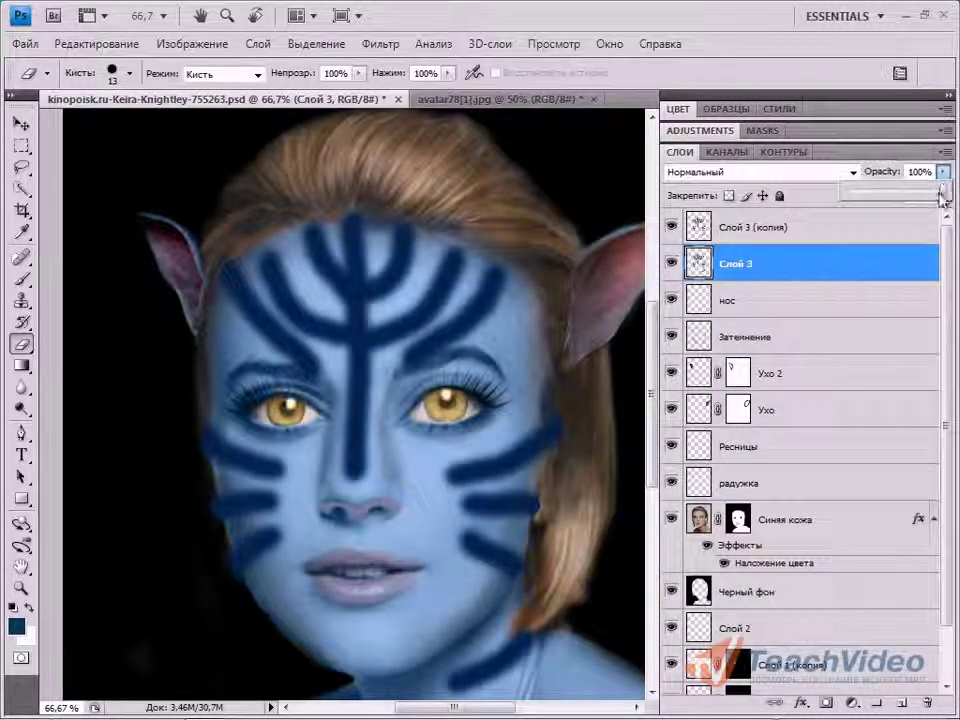
left_click_drag(942, 197, 945, 199)
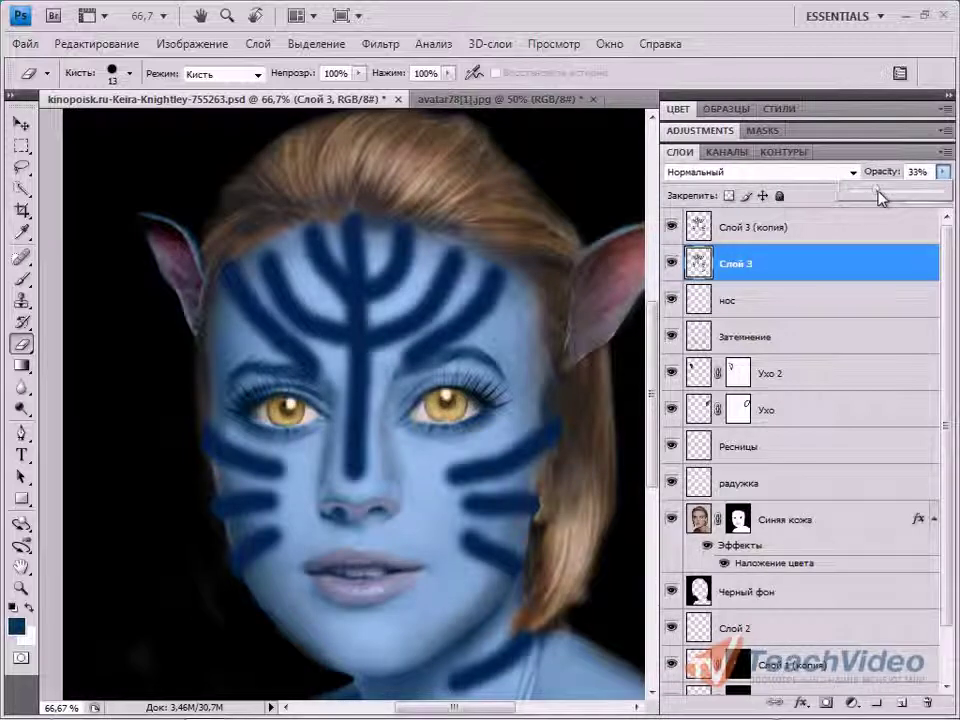
left_click_drag(880, 197, 870, 197)
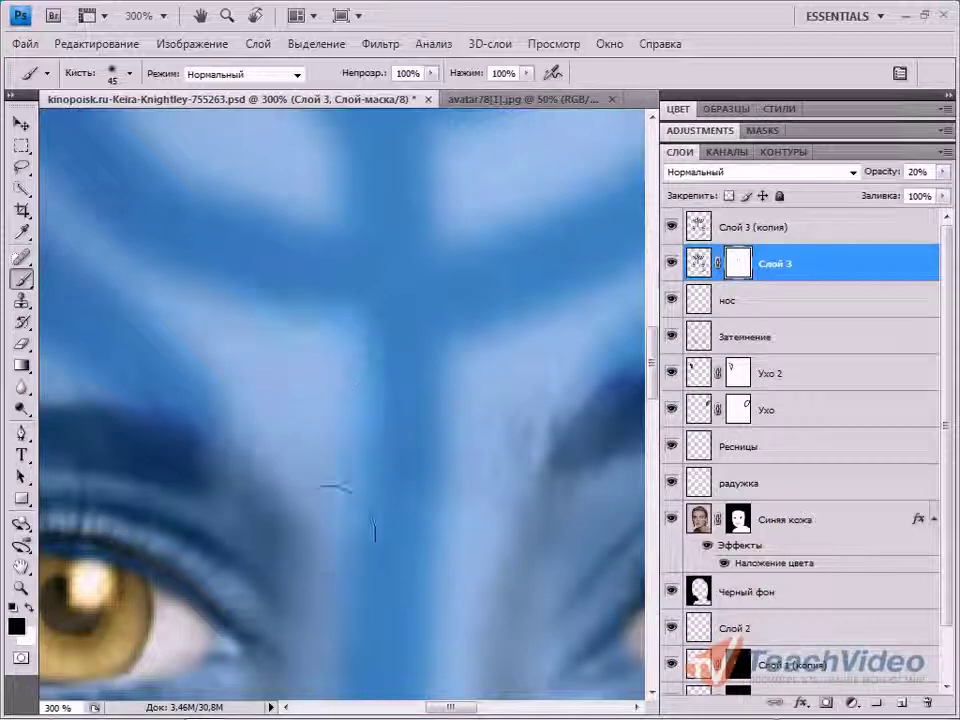
Step: Soften the central and forehead stripes by painting black on the Слой 3 mask with a 45 px brush at 100% opacity
left_click_drag(437, 447, 470, 545)
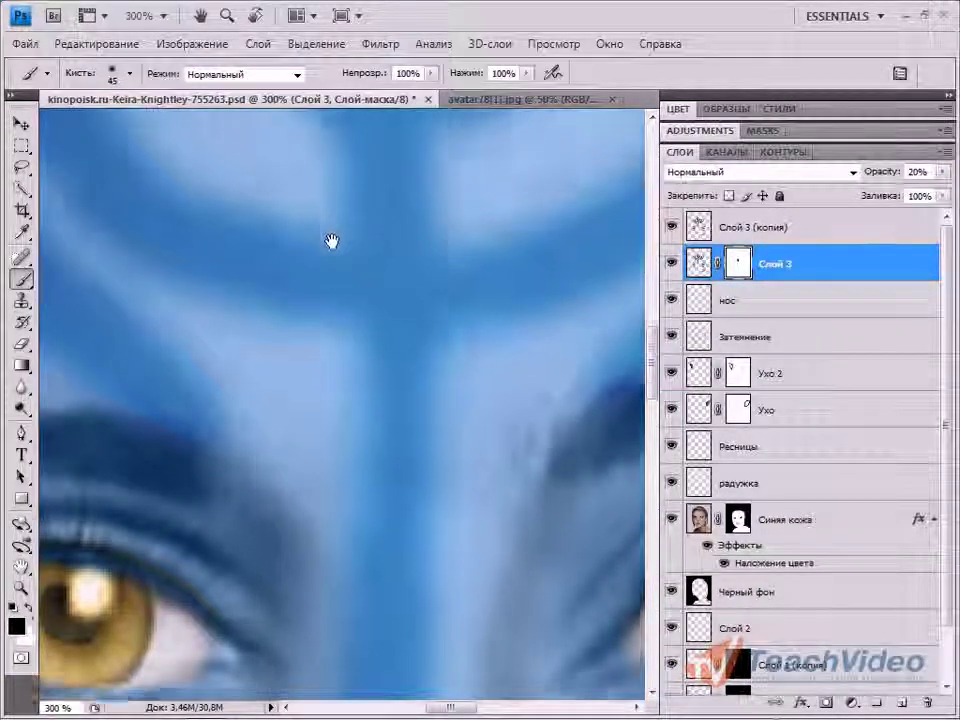
left_click_drag(332, 242, 307, 525)
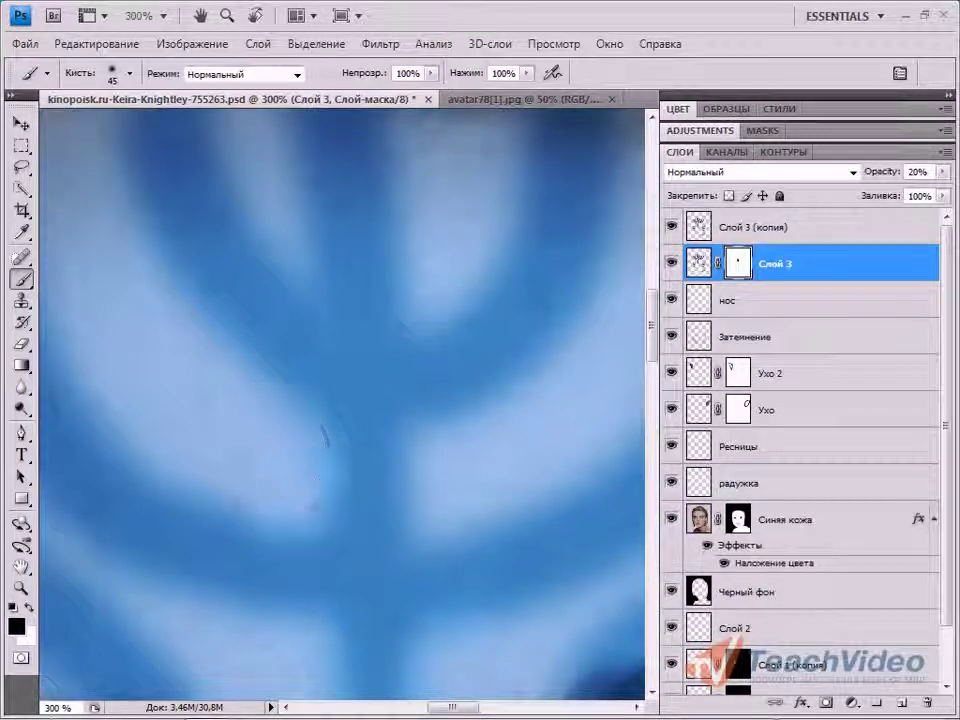
key("ctrl+minus")
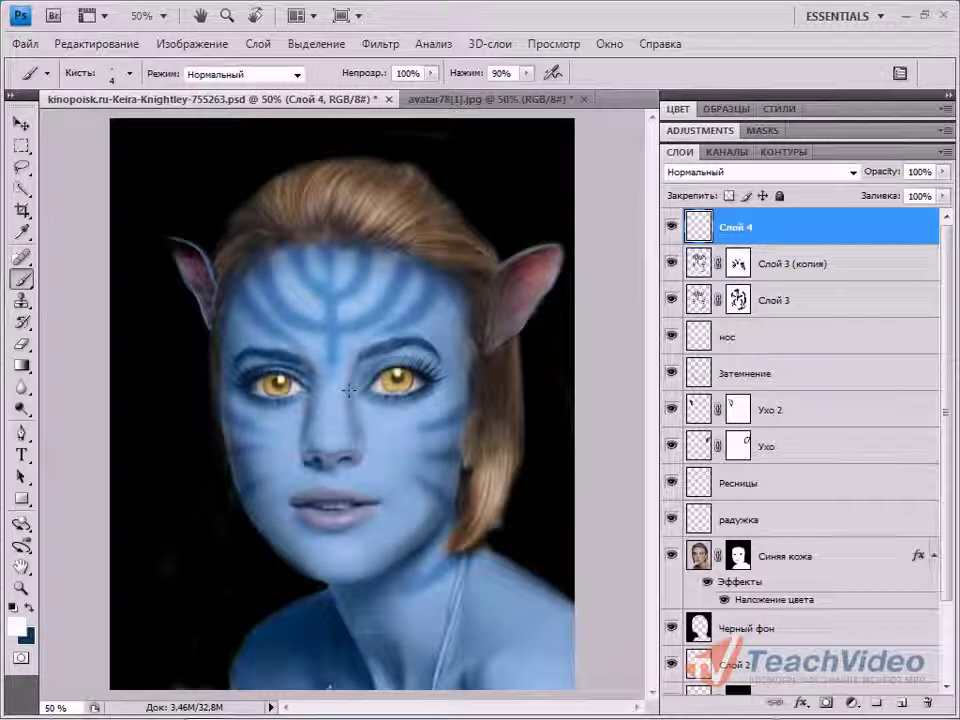
Step: Paint scattered small white dots down the nose and between the eyebrows on Слой 4 with a 4 px brush at 100% opacity
left_click_drag(349, 391, 344, 405)
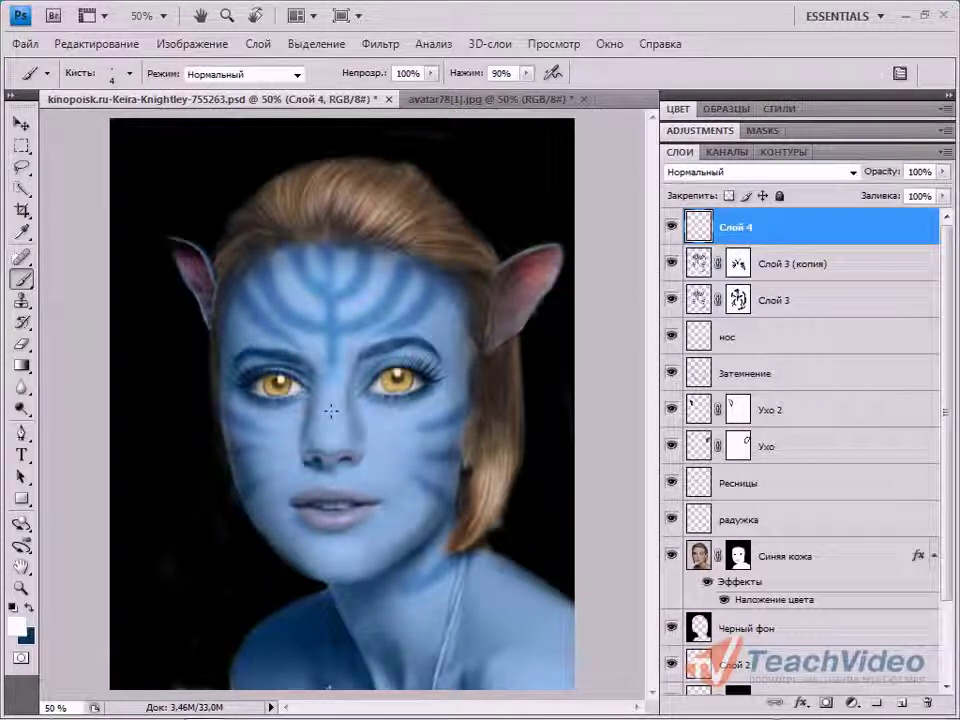
key("ctrl+plus")
key("ctrl+plus")
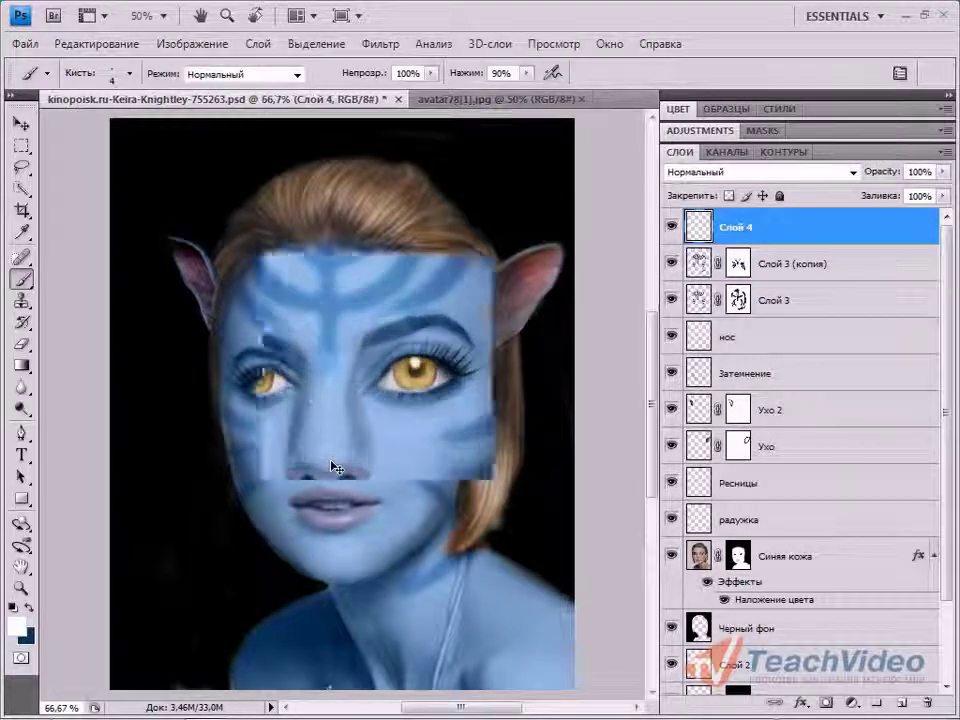
key("ctrl+plus")
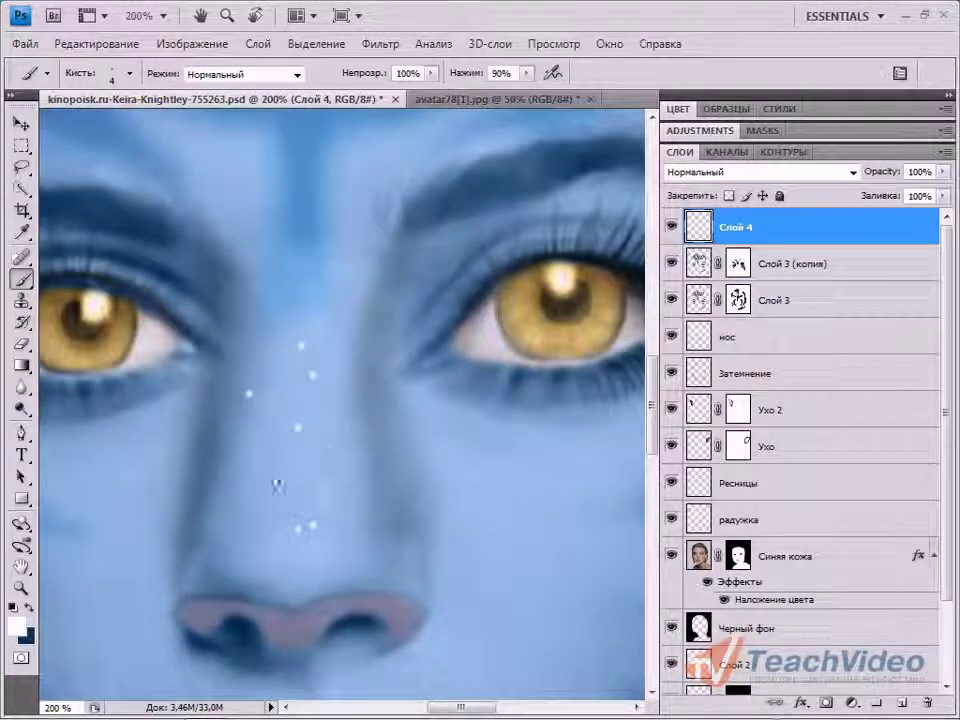
left_click(241, 486)
left_click(244, 452)
left_click(268, 444)
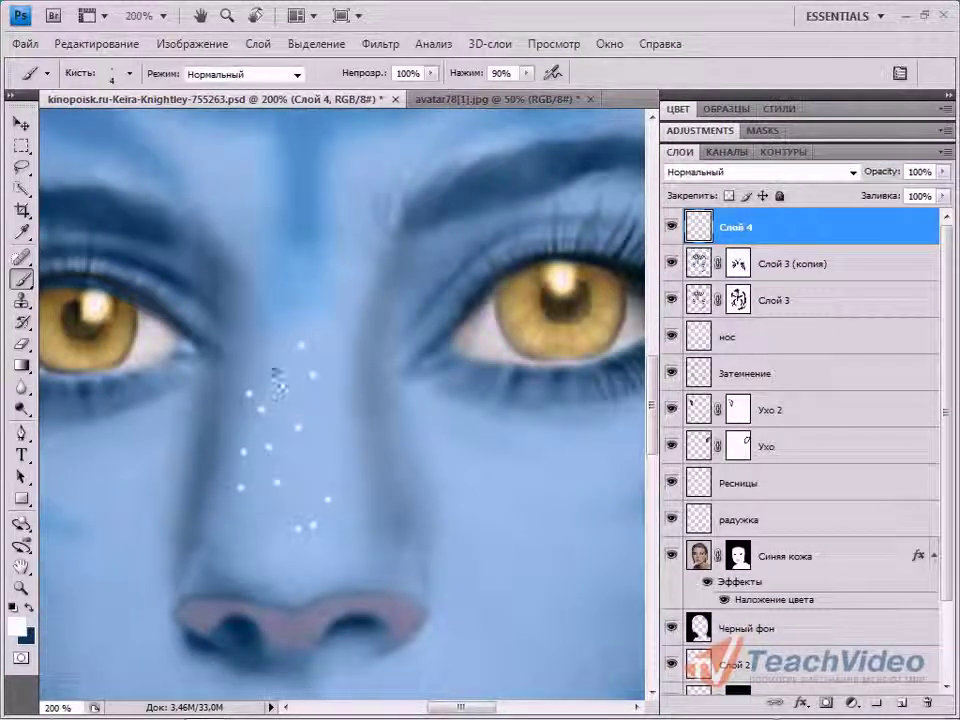
left_click(296, 294)
left_click(351, 225)
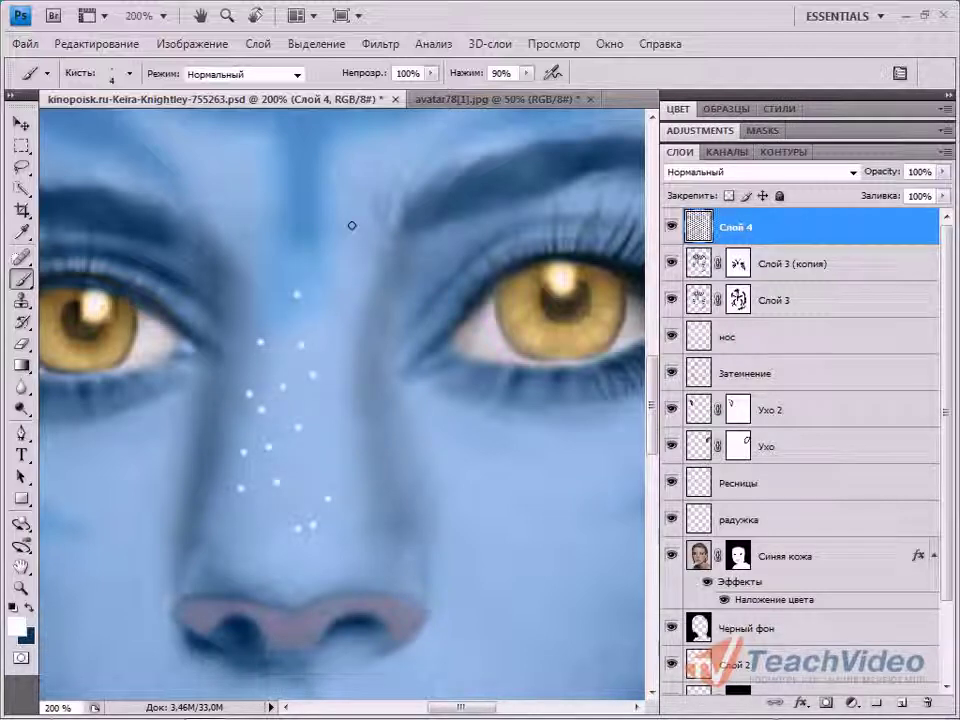
left_click(378, 176)
left_click(287, 233)
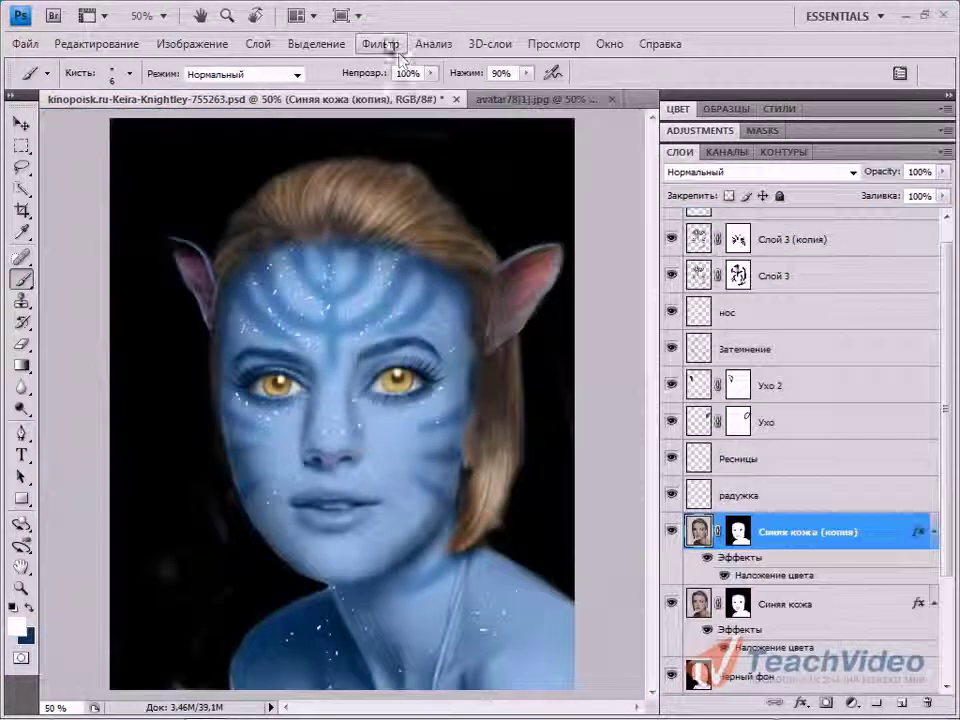
Step: Apply the Текстуризатор filter to Синяя кожа (копия) with the Холст texture, 100% scale, relief 4 and light from Вверх
left_click(380, 44)
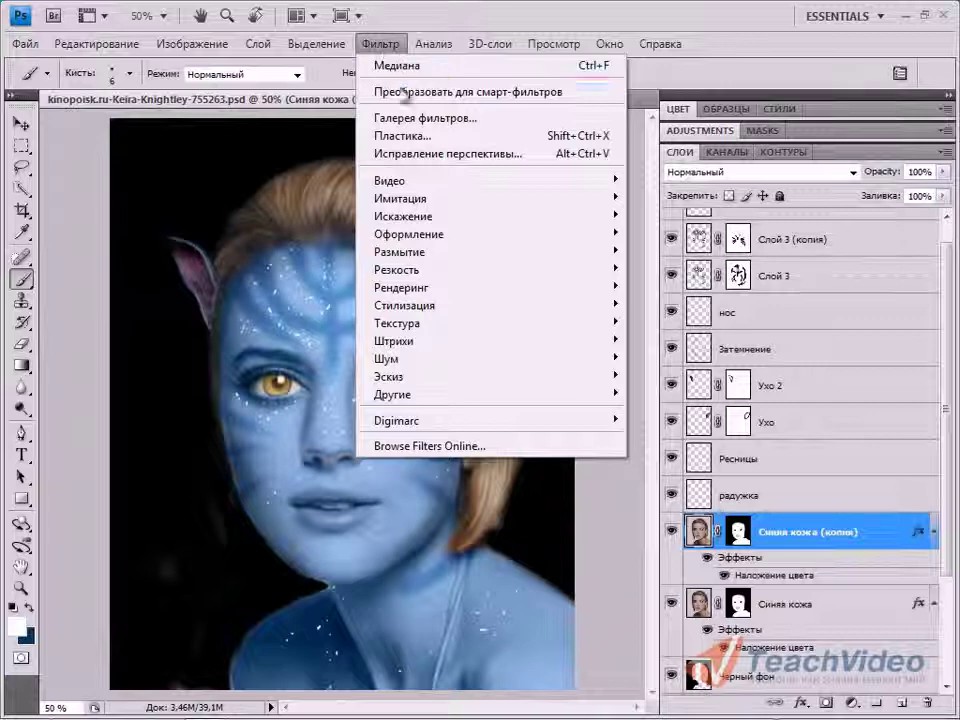
mouse_move(456, 324)
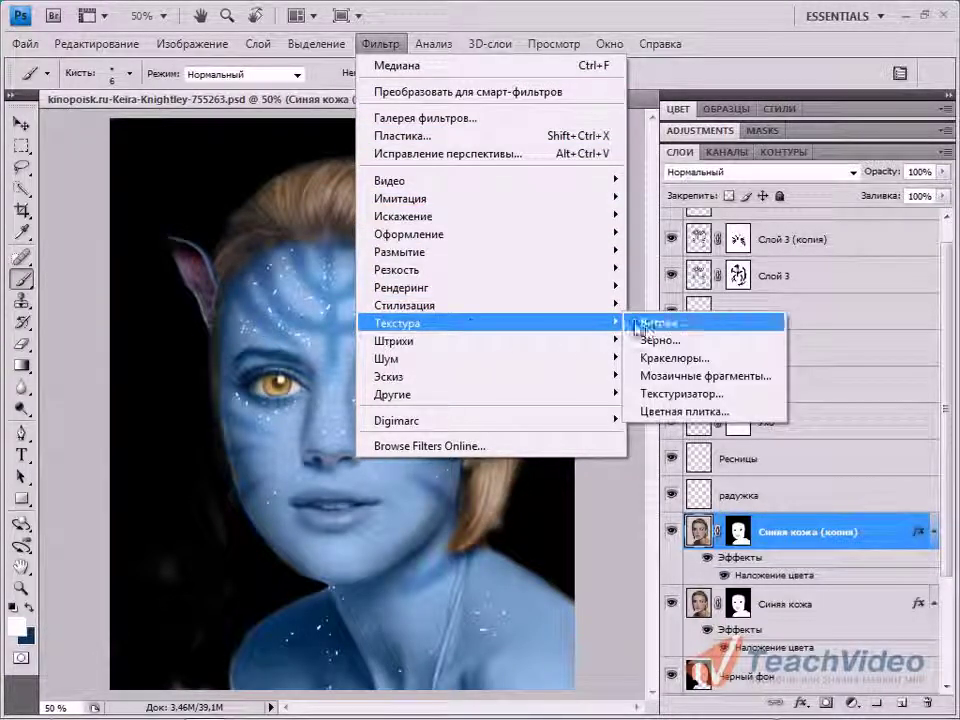
left_click(682, 400)
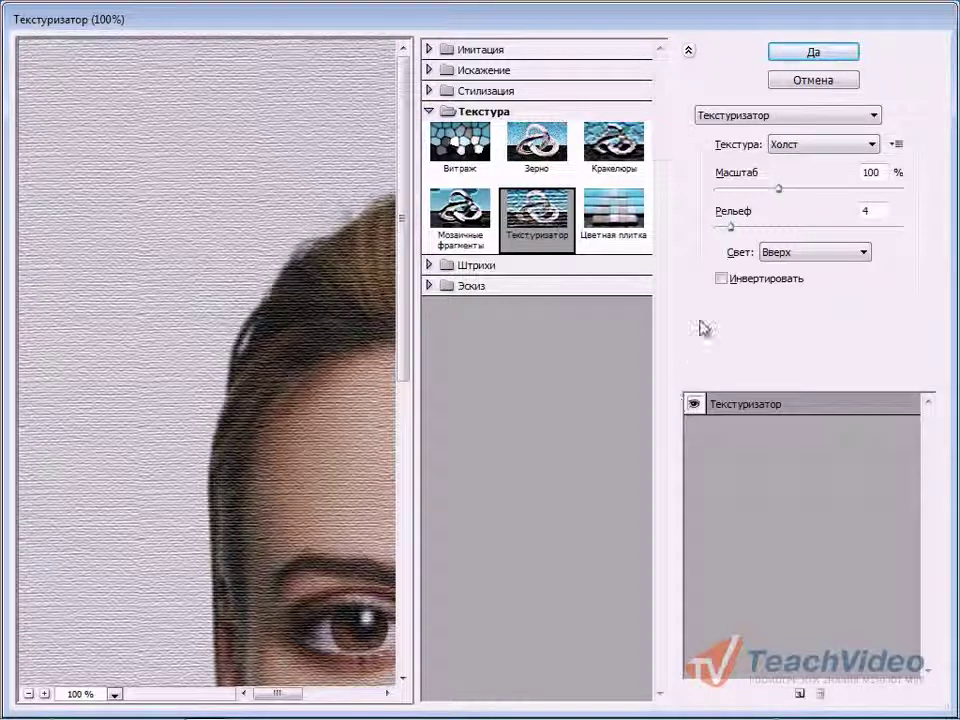
left_click(795, 57)
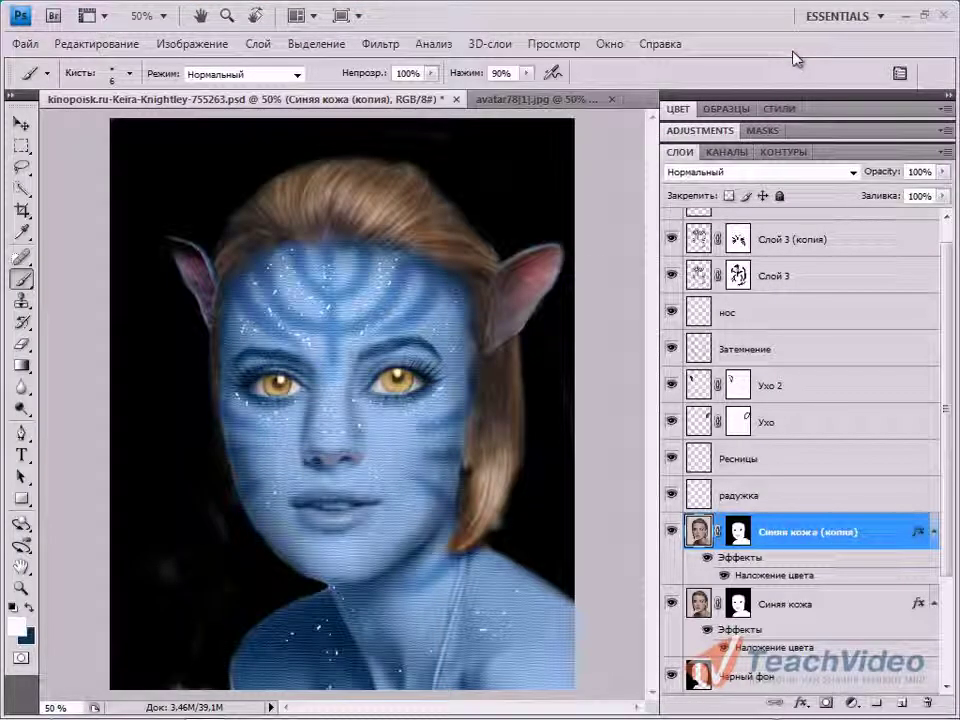
Step: Add 12,5% uniform, non-monochromatic noise to Синяя кожа (копия) and lower the layer's opacity
key("v")
left_click(392, 46)
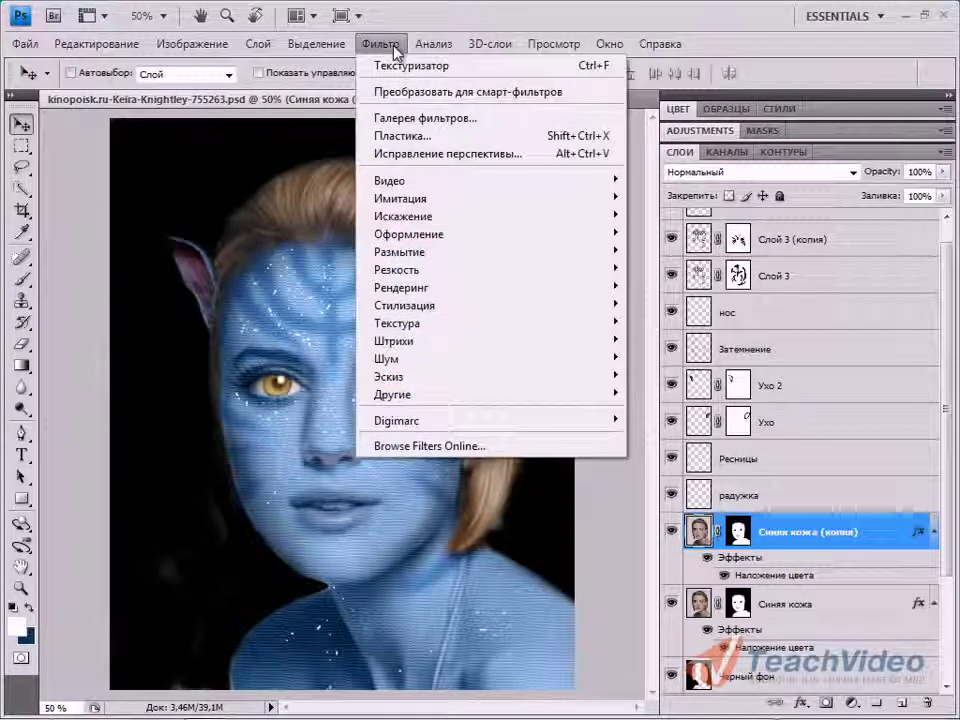
mouse_move(487, 367)
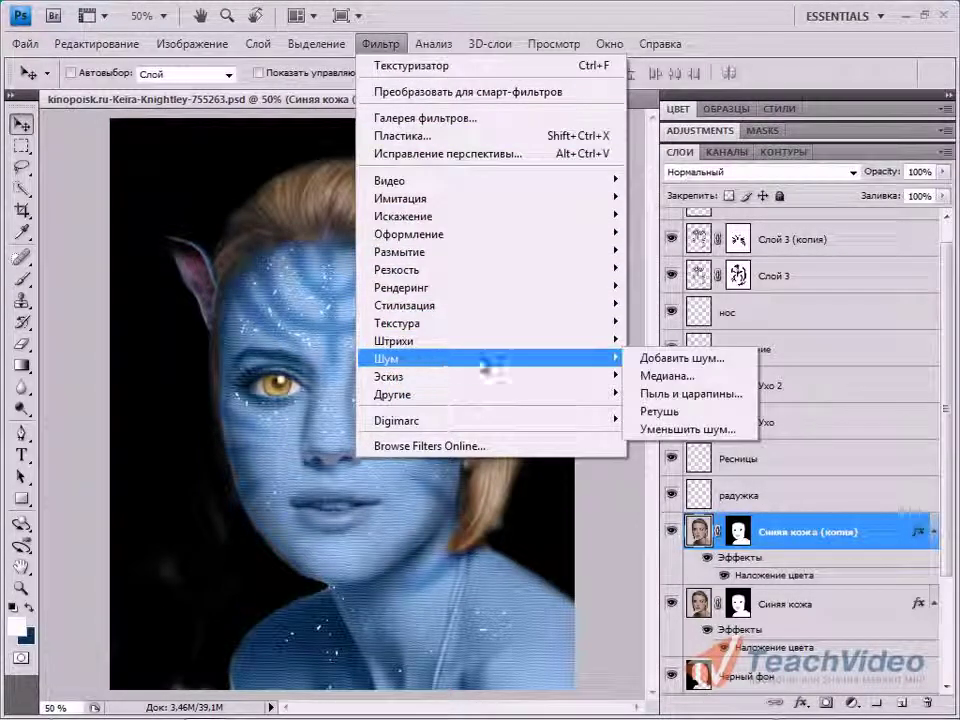
left_click(658, 358)
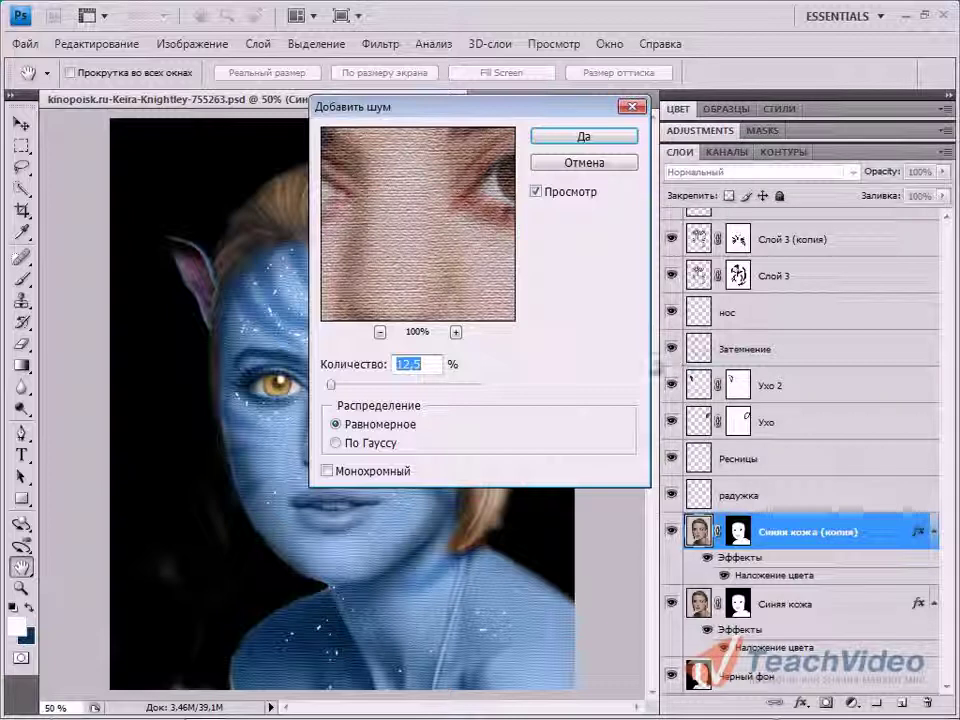
key("Return")
left_click(945, 174)
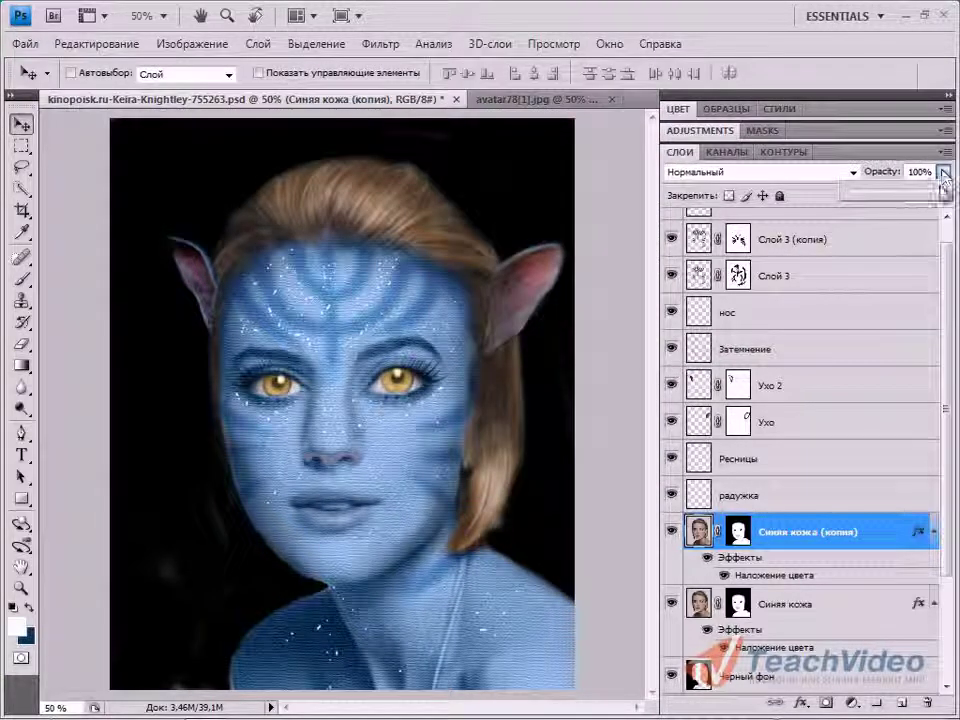
left_click_drag(943, 190, 850, 198)
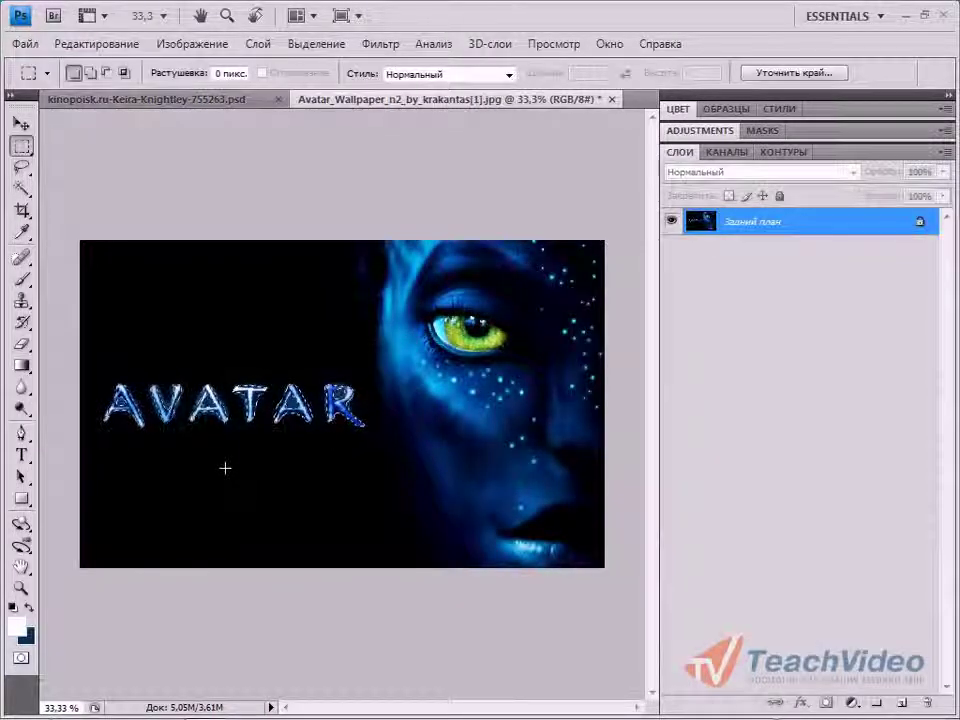
Step: Paste the copied AVATAR lettering into the portrait document and move it down over the shoulders, near the image's lower edge
left_click(170, 100)
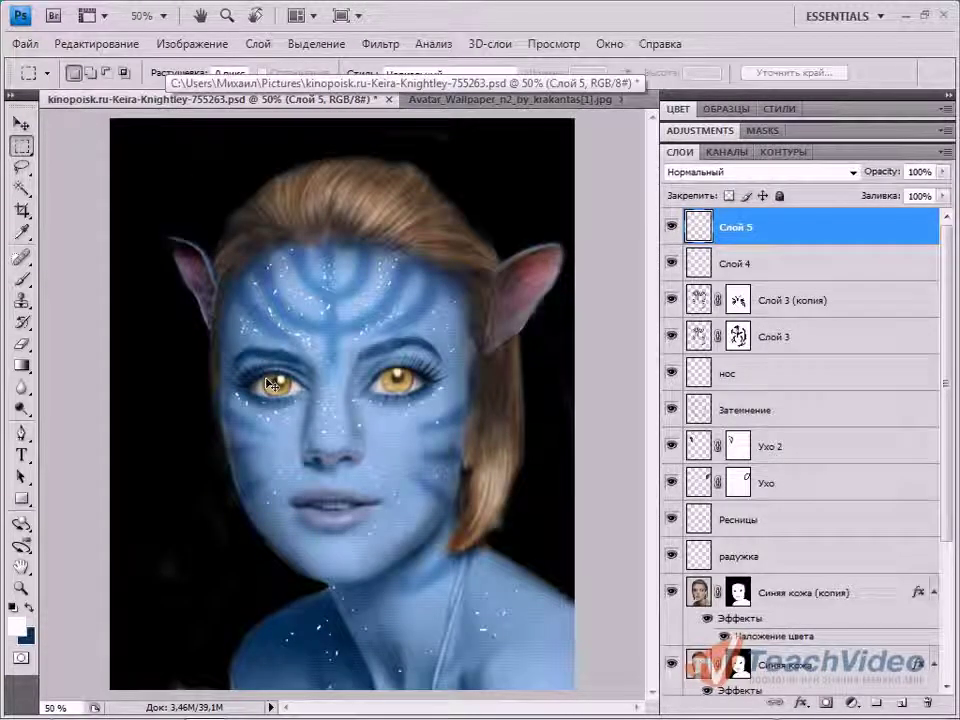
key("ctrl+v")
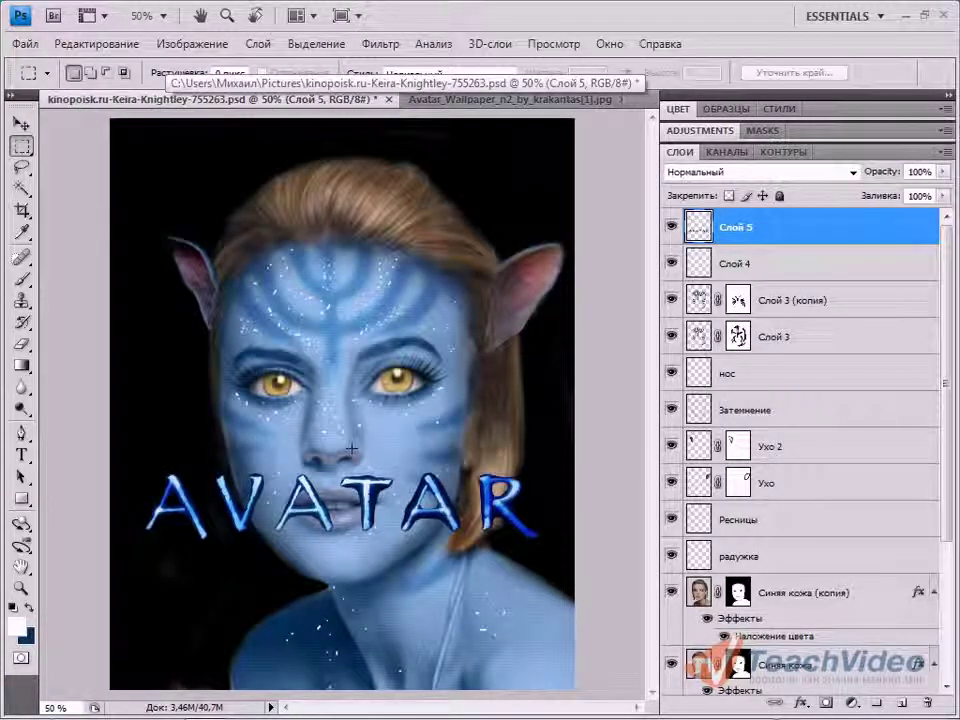
left_click(20, 122)
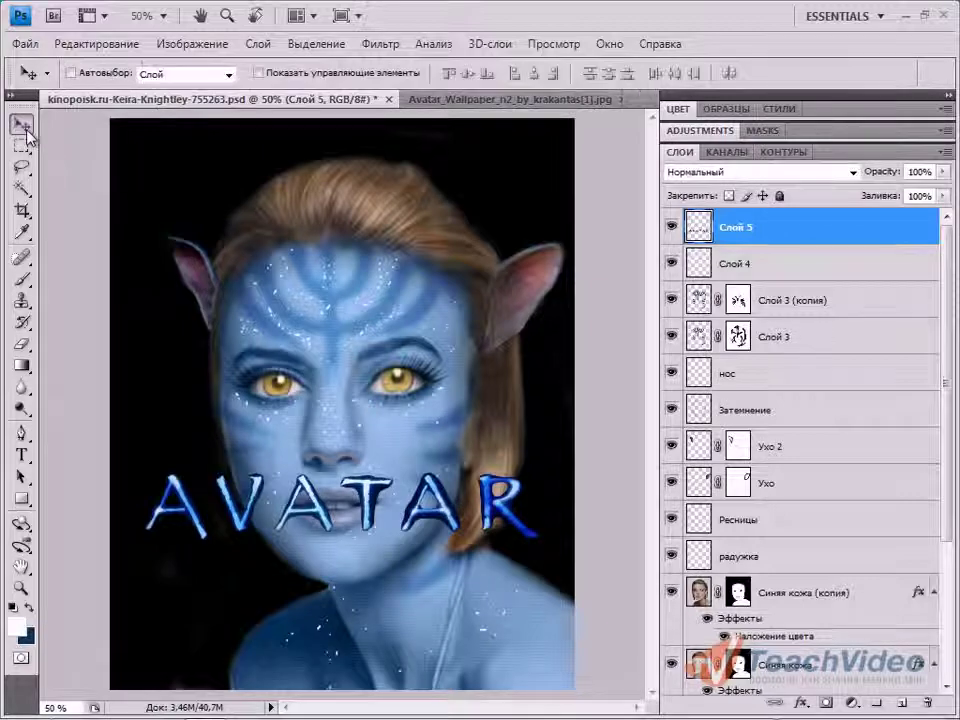
left_click_drag(350, 518, 352, 652)
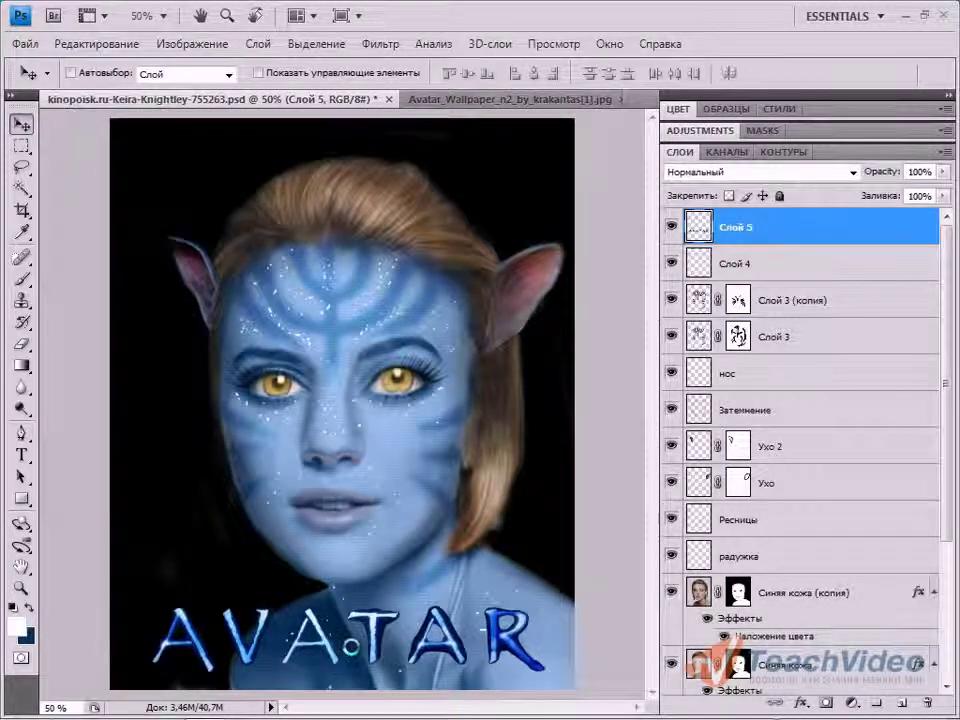